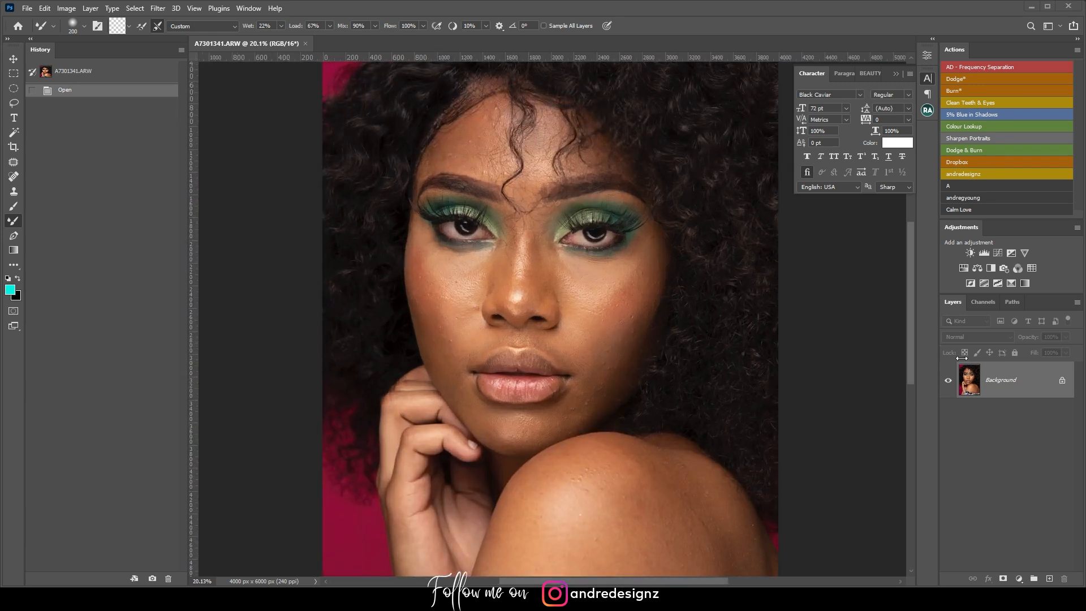
# Step: Duplicate the Background layer and switch to the Patch tool in Source mode
pyautogui.moveTo(1040, 394); pyautogui.dragTo(1049, 579)
pyautogui.scroll(1, 496, 167)
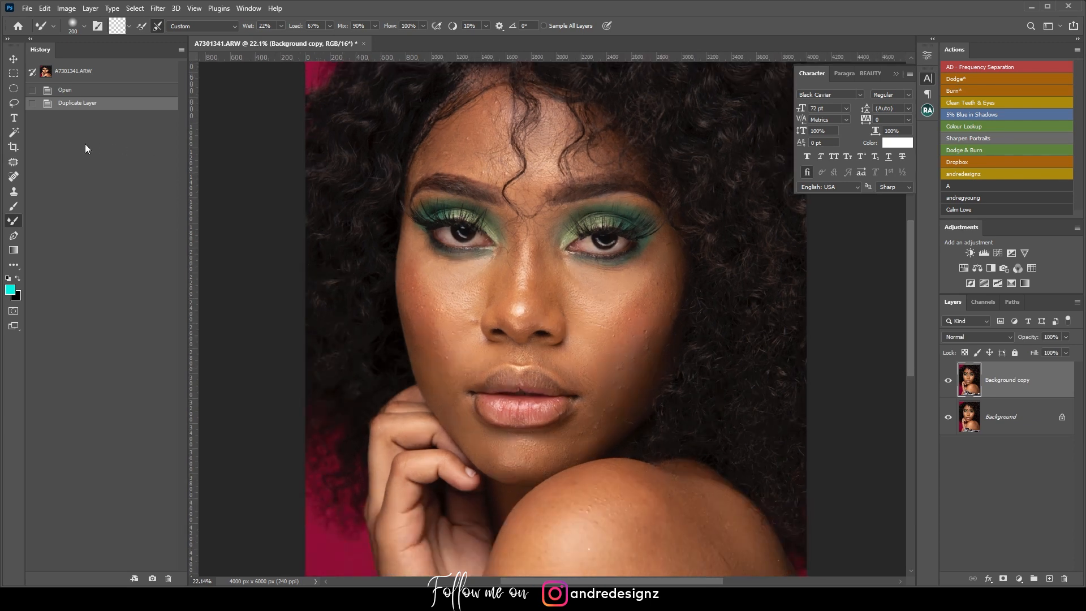
pyautogui.click(14, 162)
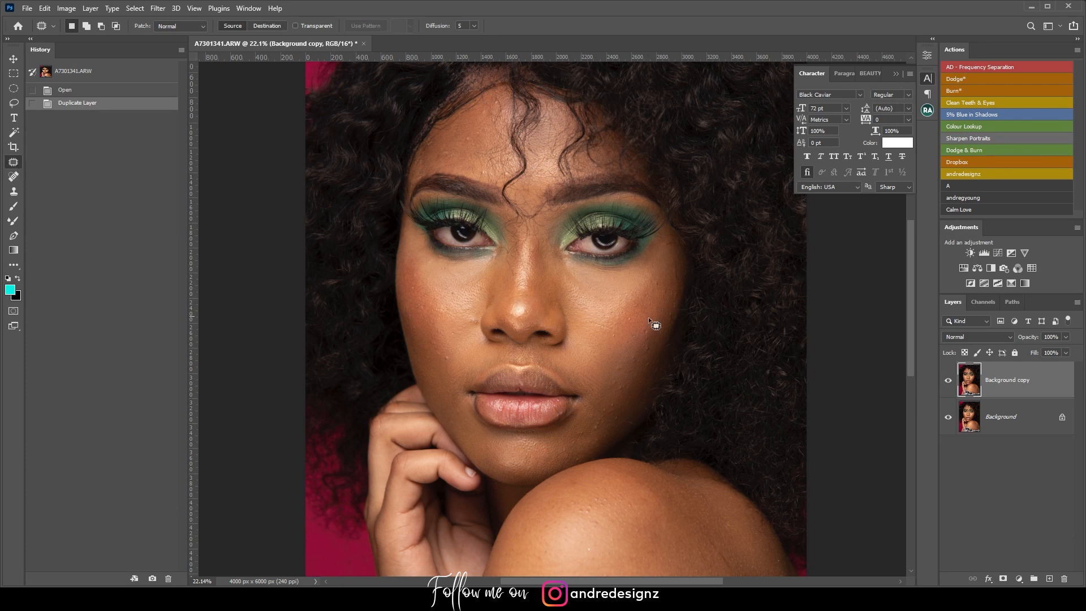
# Step: Patch the blemishes on the cheek at the image's right side with clean neighbouring skin
pyautogui.moveTo(658, 287)
pyautogui.mouseDown()
pyautogui.moveTo(670, 332)
pyautogui.moveTo(650, 340)
pyautogui.moveTo(639, 326)
pyautogui.moveTo(646, 331)
pyautogui.moveTo(647, 319)
pyautogui.moveTo(661, 341)
pyautogui.moveTo(639, 354)
pyautogui.moveTo(617, 376)
pyautogui.mouseUp()
pyautogui.hotkey('ctrl', 'd')
pyautogui.hotkey('ctrl', 'd')
pyautogui.hotkey('ctrl', 'd')
pyautogui.moveTo(617, 376)
pyautogui.mouseDown()
pyautogui.moveTo(629, 362)
pyautogui.moveTo(649, 371)
pyautogui.moveTo(634, 352)
pyautogui.moveTo(646, 369)
pyautogui.mouseUp()
pyautogui.hotkey('ctrl', 'd')
pyautogui.hotkey('ctrl', 'd')
pyautogui.hotkey('ctrl', 'd')
pyautogui.moveTo(646, 369); pyautogui.dragTo(620, 384)
pyautogui.hotkey('ctrl', 'd')
pyautogui.moveTo(624, 389)
pyautogui.mouseDown()
pyautogui.moveTo(614, 354)
pyautogui.moveTo(632, 314)
pyautogui.mouseUp()
pyautogui.hotkey('ctrl', 'd')
pyautogui.hotkey('ctrl', 'd')
pyautogui.moveTo(631, 320)
pyautogui.mouseDown()
pyautogui.moveTo(637, 335)
pyautogui.moveTo(645, 310)
pyautogui.moveTo(678, 305)
pyautogui.moveTo(670, 329)
pyautogui.moveTo(664, 281)
pyautogui.moveTo(673, 291)
pyautogui.mouseUp()
pyautogui.hotkey('ctrl', 'd')
pyautogui.hotkey('ctrl', 'd')
pyautogui.hotkey('ctrl', 'd')
pyautogui.moveTo(674, 293); pyautogui.dragTo(672, 307)
pyautogui.hotkey('ctrl', 'd')
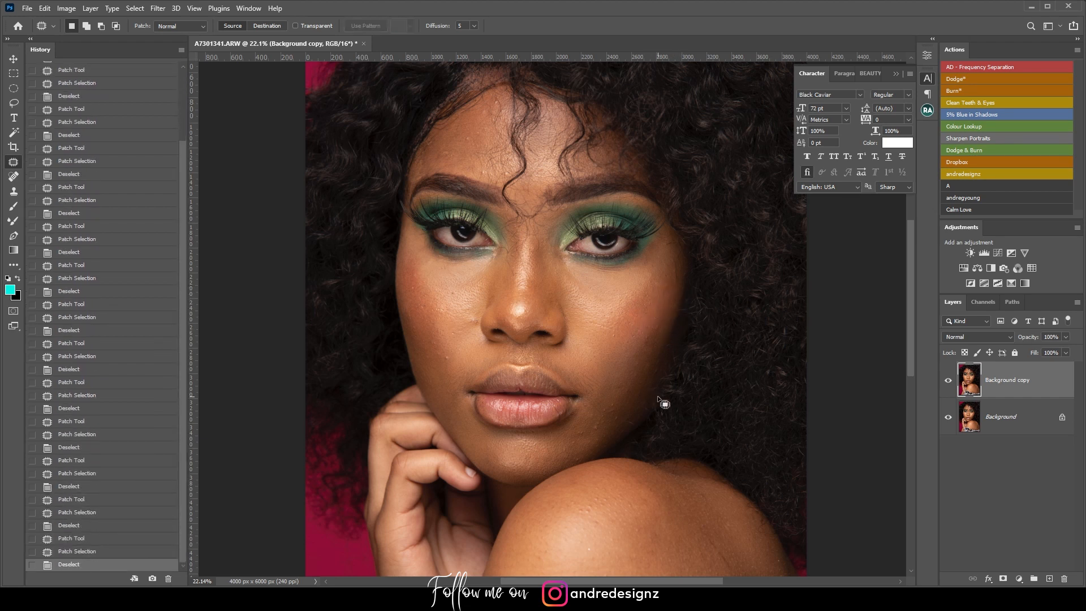
# Step: Patch the blemishes along the lower cheek and jawline to the right of the mouth
pyautogui.moveTo(587, 433)
pyautogui.mouseDown()
pyautogui.moveTo(622, 418)
pyautogui.moveTo(607, 410)
pyautogui.moveTo(622, 390)
pyautogui.mouseUp()
pyautogui.hotkey('ctrl', 'd')
pyautogui.hotkey('ctrl', 'd')
pyautogui.moveTo(613, 404)
pyautogui.mouseDown()
pyautogui.moveTo(626, 381)
pyautogui.moveTo(628, 395)
pyautogui.moveTo(626, 379)
pyautogui.mouseUp()
pyautogui.hotkey('ctrl', 'd')
pyautogui.moveTo(622, 383)
pyautogui.mouseDown()
pyautogui.moveTo(626, 376)
pyautogui.moveTo(630, 388)
pyautogui.moveTo(607, 420)
pyautogui.mouseUp()
pyautogui.hotkey('ctrl', 'd')
pyautogui.hotkey('ctrl', 'd')
pyautogui.moveTo(605, 417)
pyautogui.mouseDown()
pyautogui.moveTo(620, 403)
pyautogui.moveTo(588, 431)
pyautogui.moveTo(618, 410)
pyautogui.moveTo(617, 380)
pyautogui.moveTo(591, 443)
pyautogui.moveTo(578, 437)
pyautogui.moveTo(590, 439)
pyautogui.moveTo(625, 375)
pyautogui.moveTo(600, 416)
pyautogui.mouseUp()
pyautogui.hotkey('ctrl', 'd')
pyautogui.hotkey('ctrl', 'd')
pyautogui.hotkey('ctrl', 'd')
pyautogui.hotkey('ctrl', 'd')
pyautogui.hotkey('ctrl', 'd')
pyautogui.hotkey('ctrl', 'd')
pyautogui.moveTo(591, 415)
pyautogui.mouseDown()
pyautogui.moveTo(606, 408)
pyautogui.moveTo(580, 454)
pyautogui.moveTo(603, 458)
pyautogui.mouseUp()
pyautogui.hotkey('ctrl', 'd')
# Step: Patch the skin spots on the bare shoulder
pyautogui.moveTo(625, 555)
pyautogui.mouseDown()
pyautogui.moveTo(649, 556)
pyautogui.moveTo(635, 530)
pyautogui.mouseUp()
pyautogui.moveTo(636, 531)
pyautogui.mouseDown()
pyautogui.moveTo(643, 520)
pyautogui.moveTo(624, 517)
pyautogui.mouseUp()
pyautogui.hotkey('ctrl', 'd')
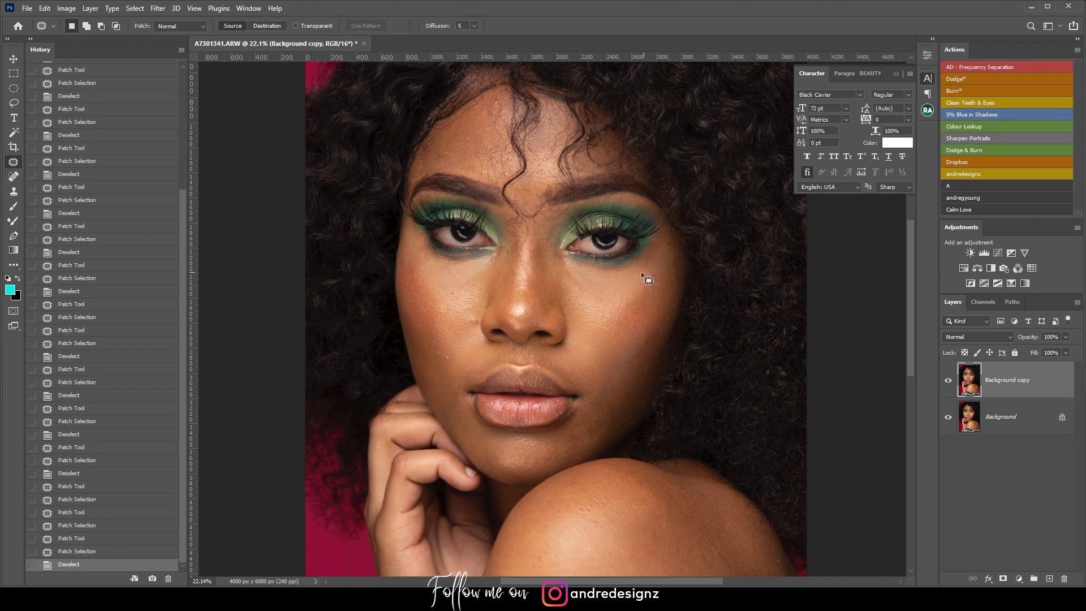
# Step: Patch the blemishes on the forehead between the hairline, the eyebrow and the hanging hair strand
pyautogui.moveTo(502, 102)
pyautogui.mouseDown()
pyautogui.moveTo(507, 109)
pyautogui.moveTo(485, 112)
pyautogui.mouseUp()
pyautogui.hotkey('ctrl', 'd')
pyautogui.moveTo(486, 112)
pyautogui.mouseDown()
pyautogui.moveTo(480, 122)
pyautogui.moveTo(502, 111)
pyautogui.moveTo(486, 118)
pyautogui.moveTo(487, 105)
pyautogui.moveTo(494, 125)
pyautogui.moveTo(465, 139)
pyautogui.mouseUp()
pyautogui.hotkey('ctrl', 'd')
pyautogui.hotkey('ctrl', 'd')
pyautogui.hotkey('ctrl', 'd')
pyautogui.moveTo(464, 138)
pyautogui.mouseDown()
pyautogui.moveTo(492, 138)
pyautogui.moveTo(490, 119)
pyautogui.mouseUp()
pyautogui.hotkey('ctrl', 'd')
pyautogui.hotkey('ctrl', 'd')
pyautogui.moveTo(473, 125); pyautogui.dragTo(474, 130)
pyautogui.moveTo(470, 131); pyautogui.dragTo(452, 156)
pyautogui.moveTo(447, 156)
pyautogui.mouseDown()
pyautogui.moveTo(466, 160)
pyautogui.moveTo(431, 143)
pyautogui.moveTo(450, 148)
pyautogui.moveTo(421, 161)
pyautogui.moveTo(461, 146)
pyautogui.mouseUp()
pyautogui.hotkey('ctrl', 'd')
pyautogui.hotkey('ctrl', 'd')
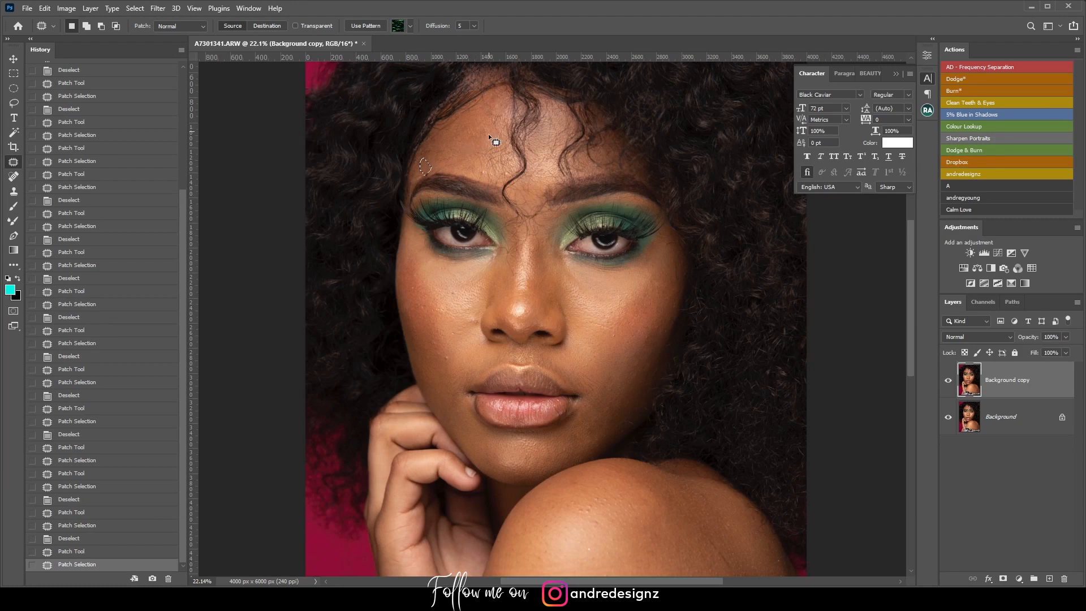
pyautogui.hotkey('ctrl', 'd')
pyautogui.moveTo(503, 168)
pyautogui.mouseDown()
pyautogui.moveTo(506, 180)
pyautogui.moveTo(506, 144)
pyautogui.mouseUp()
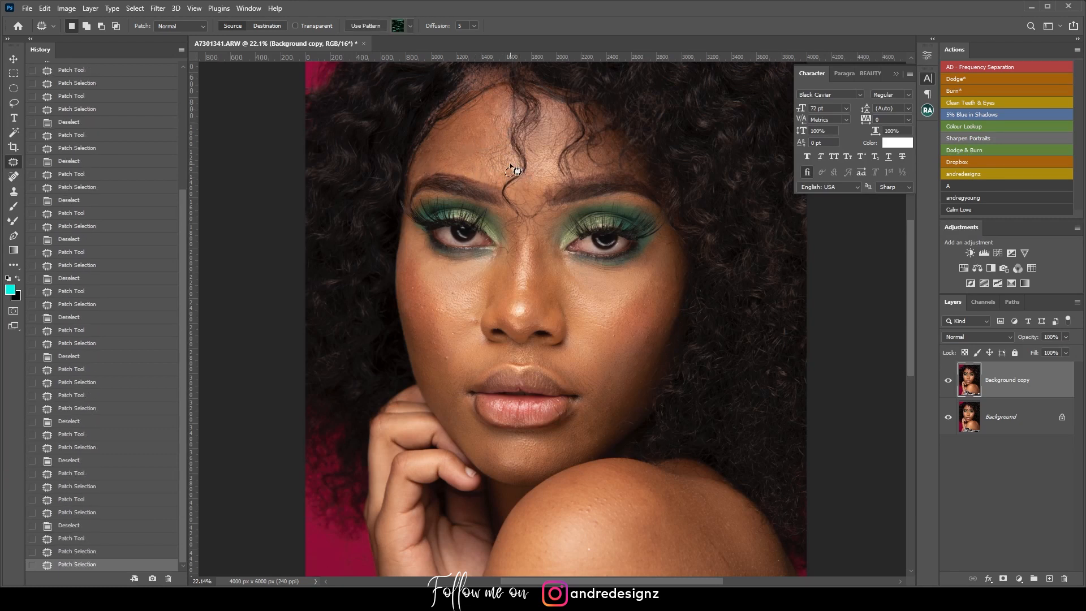
pyautogui.moveTo(502, 108); pyautogui.dragTo(501, 102)
pyautogui.moveTo(496, 105)
pyautogui.mouseDown()
pyautogui.moveTo(490, 121)
pyautogui.moveTo(503, 121)
pyautogui.mouseUp()
pyautogui.hotkey('ctrl', 'd')
pyautogui.moveTo(499, 125); pyautogui.dragTo(492, 141)
pyautogui.hotkey('ctrl', 'd')
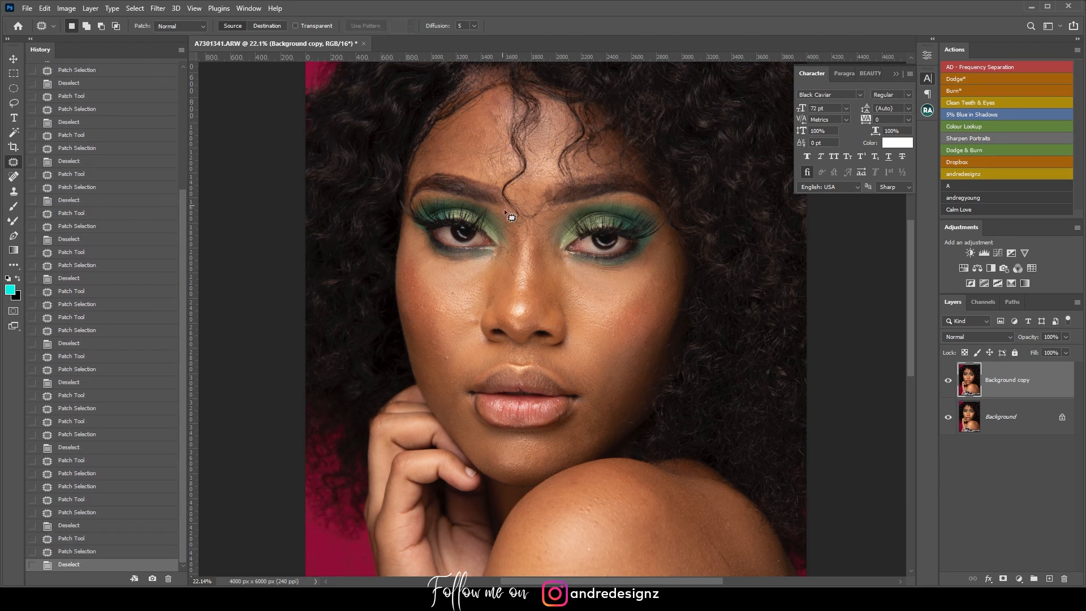
# Step: Patch the blemishes on the image-left cheek and one more spot on the opposite cheek
pyautogui.moveTo(451, 298)
pyautogui.mouseDown()
pyautogui.moveTo(481, 326)
pyautogui.moveTo(432, 338)
pyautogui.moveTo(455, 350)
pyautogui.moveTo(447, 364)
pyautogui.moveTo(455, 350)
pyautogui.moveTo(432, 336)
pyautogui.moveTo(448, 334)
pyautogui.moveTo(454, 367)
pyautogui.moveTo(427, 351)
pyautogui.mouseUp()
pyautogui.hotkey('ctrl', 'd')
pyautogui.hotkey('ctrl', 'd')
pyautogui.hotkey('ctrl', 'd')
pyautogui.hotkey('ctrl', 'd')
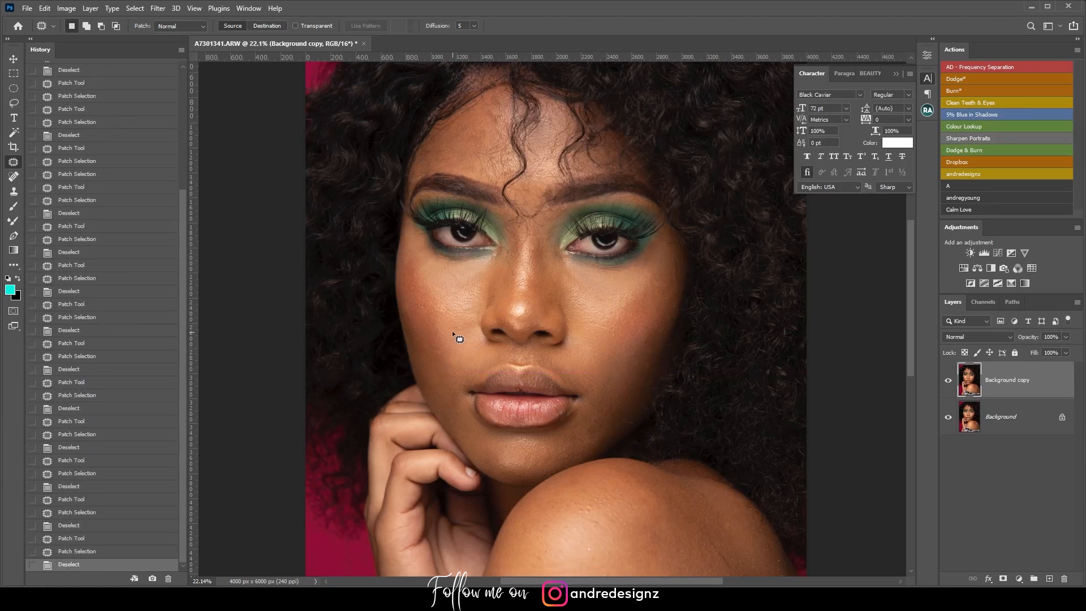
pyautogui.moveTo(423, 312); pyautogui.dragTo(417, 286)
pyautogui.hotkey('ctrl', 'd')
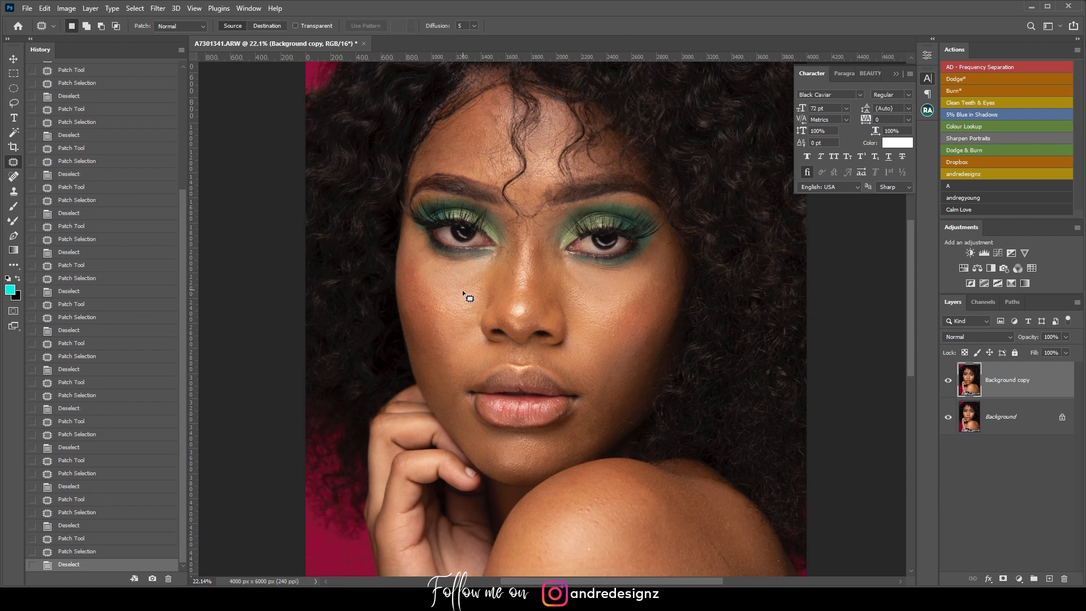
pyautogui.moveTo(613, 330)
pyautogui.mouseDown()
pyautogui.moveTo(625, 342)
pyautogui.moveTo(645, 317)
pyautogui.mouseUp()
pyautogui.hotkey('ctrl', 'd')
# Step: Examine the photo's file information in the Raw Data, Basic and Camera Data sections and leave it without changes
pyautogui.click(27, 8)
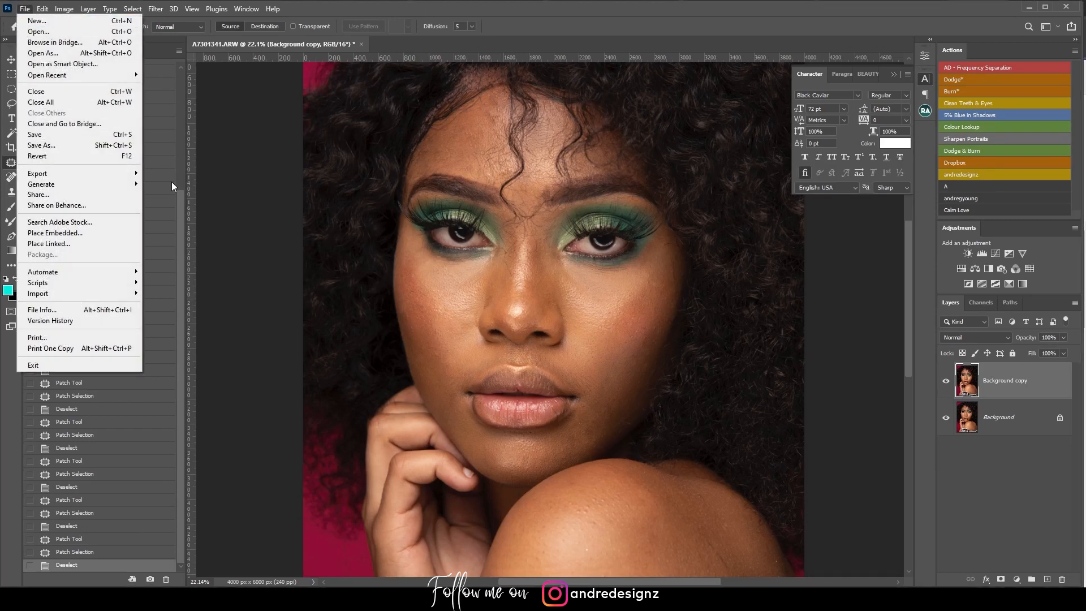
pyautogui.click(96, 310)
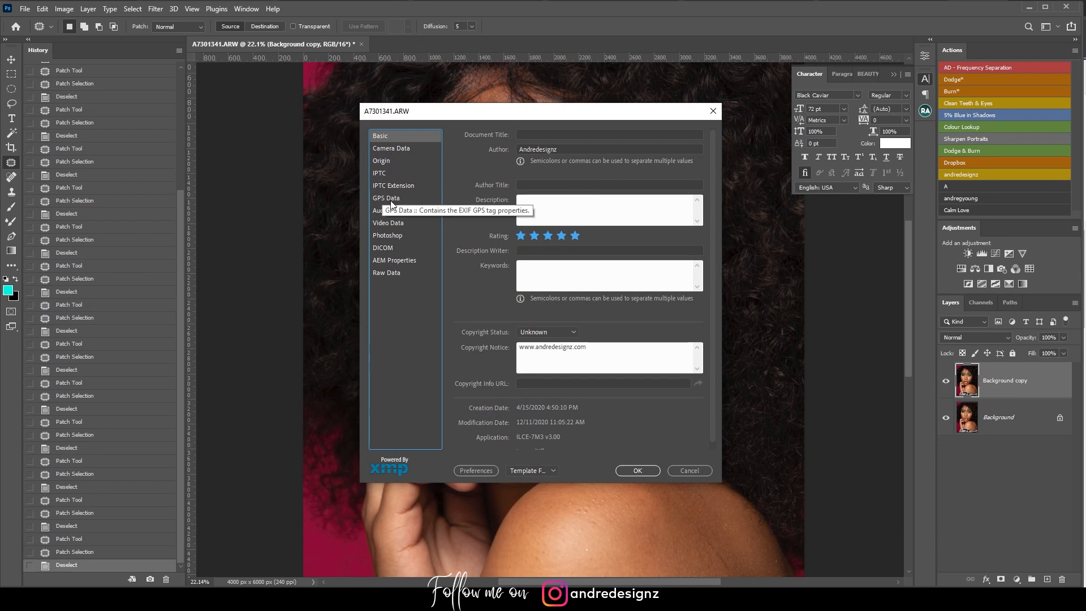
pyautogui.click(396, 272)
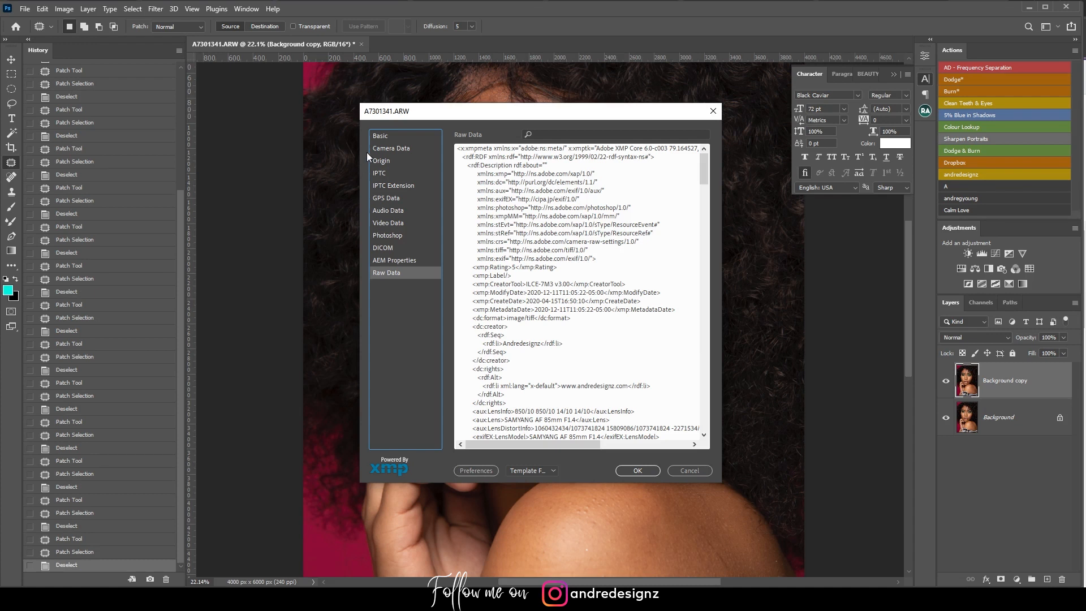
pyautogui.click(381, 138)
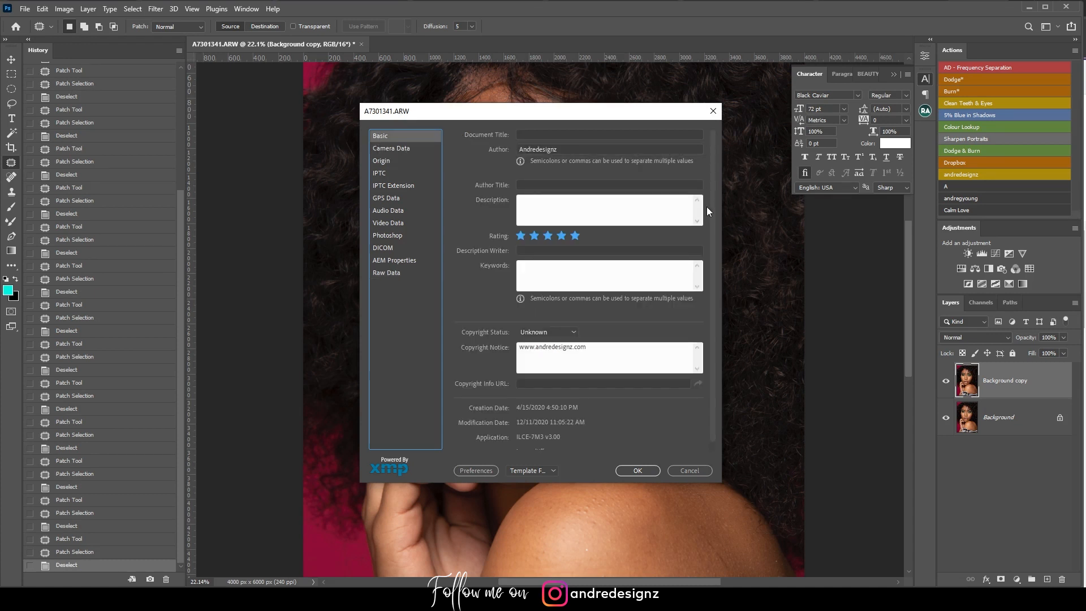
pyautogui.scroll(-1, 714, 199)
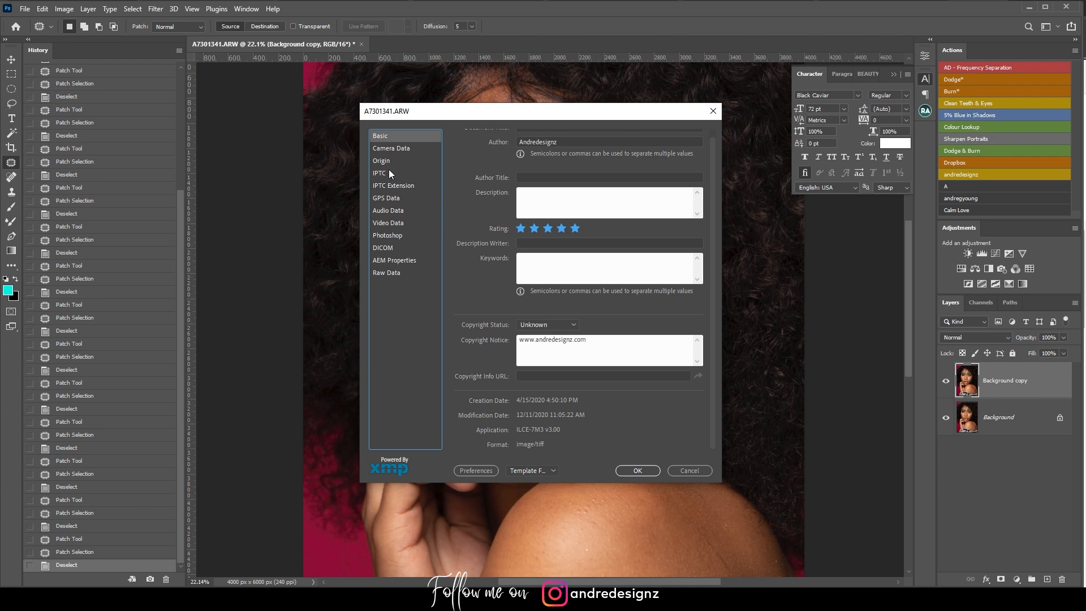
pyautogui.scroll(1, 711, 146)
pyautogui.click(384, 150)
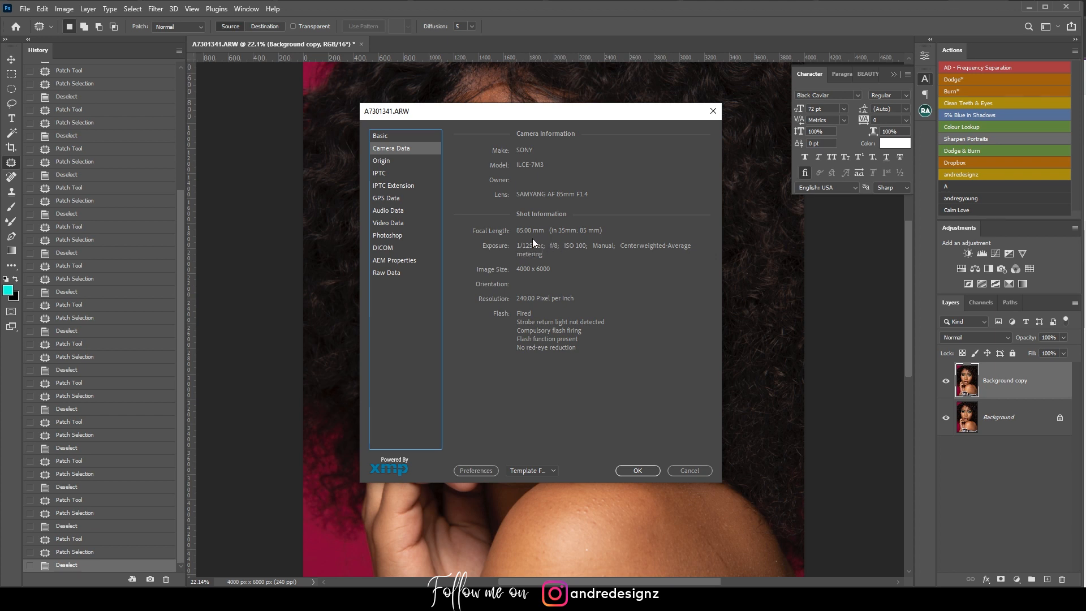
pyautogui.click(689, 471)
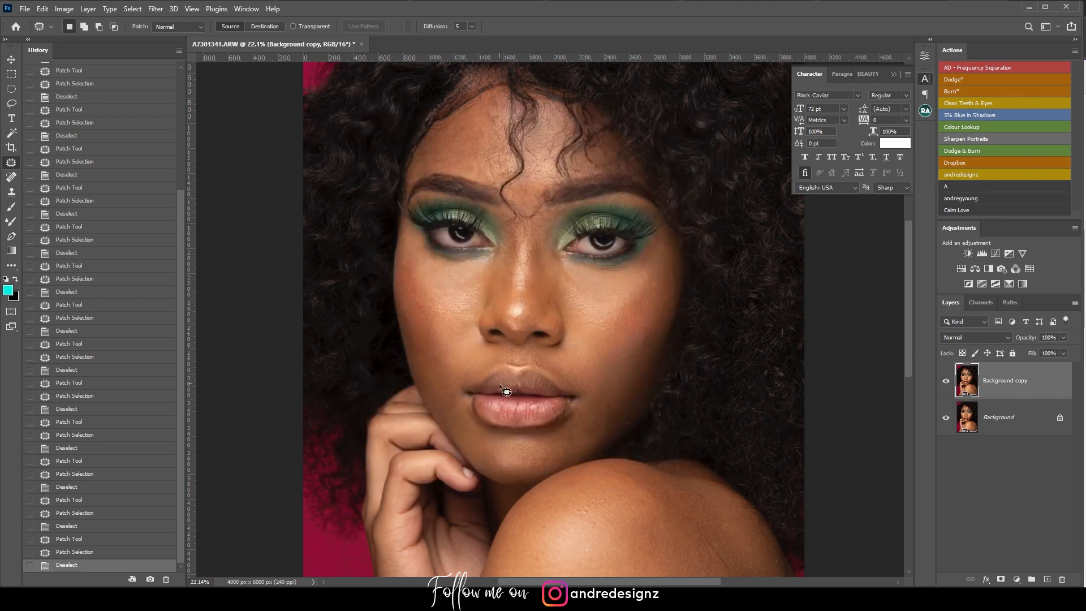
# Step: Patch the spot beside the mouth corner and the skin at the outer edge of the image-right eye
pyautogui.moveTo(590, 419)
pyautogui.mouseDown()
pyautogui.moveTo(601, 431)
pyautogui.moveTo(590, 419)
pyautogui.mouseUp()
pyautogui.hotkey('ctrl', 'd')
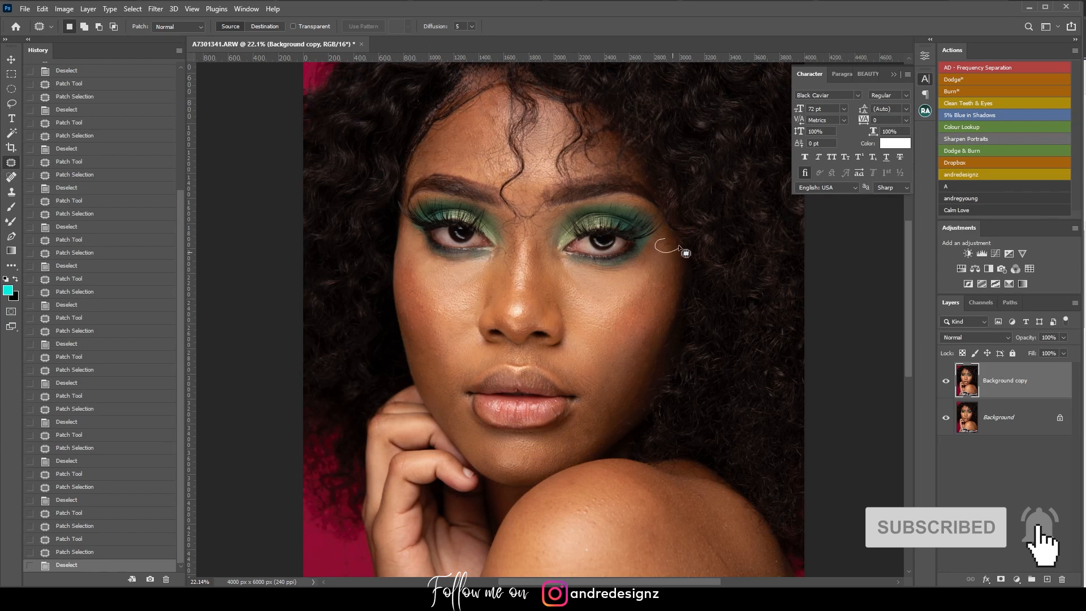
pyautogui.moveTo(679, 246); pyautogui.dragTo(667, 238)
pyautogui.moveTo(668, 246); pyautogui.dragTo(673, 266)
pyautogui.hotkey('ctrl', 'd')
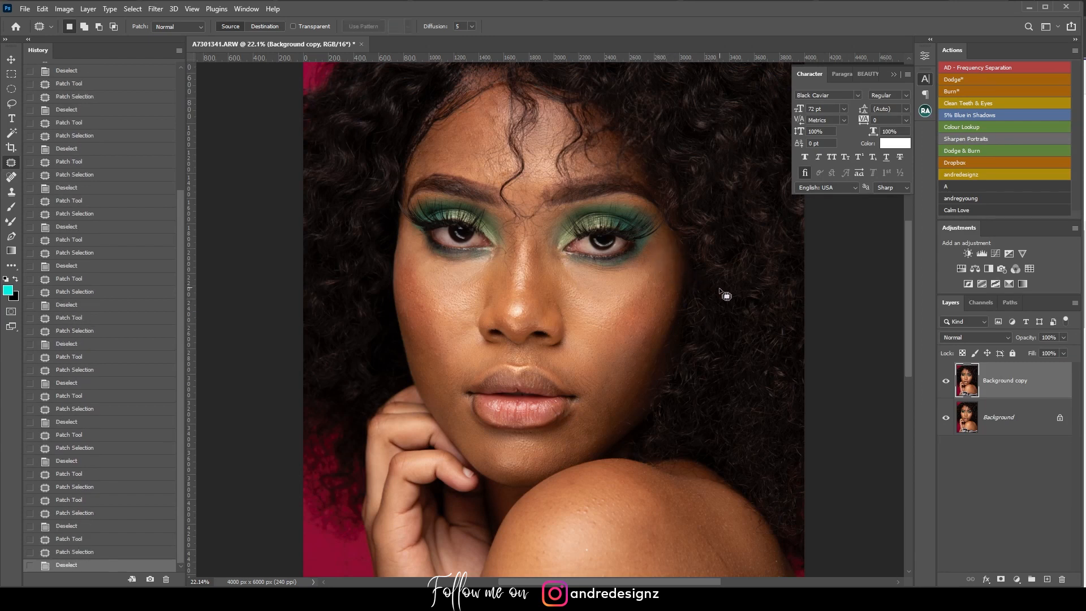
# Step: Patch the remaining skin spots on the chin and jaw just above the shoulder
pyautogui.moveTo(579, 370); pyautogui.dragTo(556, 216)
pyautogui.hotkey('ctrl', 'd')
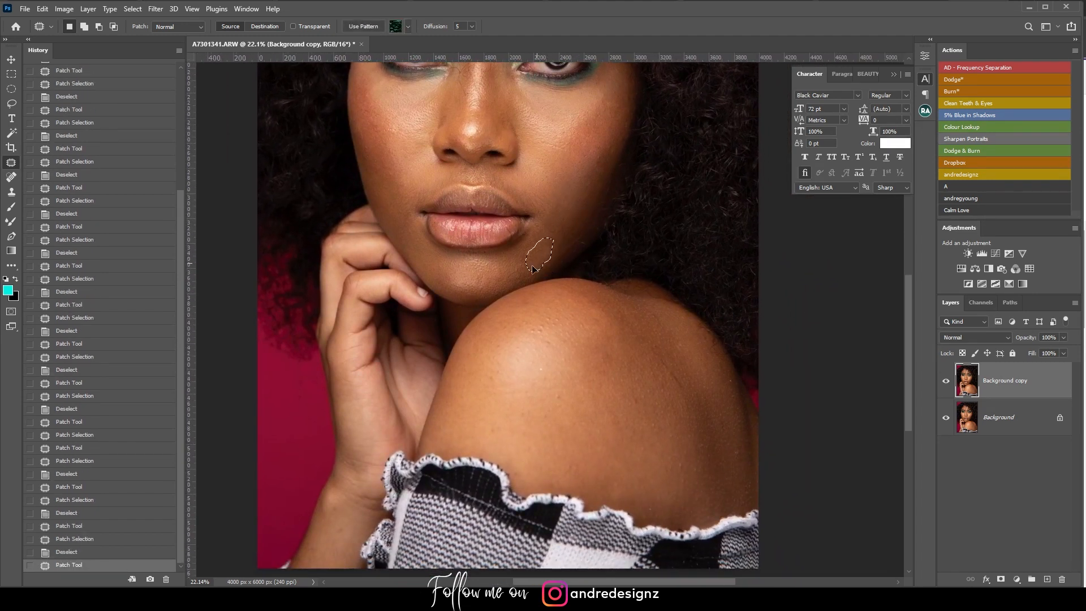
pyautogui.moveTo(534, 286)
pyautogui.mouseDown()
pyautogui.moveTo(498, 187)
pyautogui.moveTo(520, 205)
pyautogui.moveTo(499, 249)
pyautogui.mouseUp()
pyautogui.hotkey('ctrl', 'd')
pyautogui.moveTo(559, 234); pyautogui.dragTo(561, 238)
pyautogui.moveTo(560, 237); pyautogui.dragTo(566, 253)
pyautogui.hotkey('ctrl', 'd')
# Step: Patch the remaining skin spots on the shoulder and arm, including the forearm above the sleeve
pyautogui.moveTo(622, 298); pyautogui.dragTo(620, 297)
pyautogui.moveTo(613, 300)
pyautogui.mouseDown()
pyautogui.moveTo(659, 296)
pyautogui.moveTo(663, 286)
pyautogui.mouseUp()
pyautogui.hotkey('ctrl', 'd')
pyautogui.moveTo(660, 290); pyautogui.dragTo(667, 300)
pyautogui.hotkey('ctrl', 'd')
pyautogui.moveTo(646, 251)
pyautogui.mouseDown()
pyautogui.moveTo(645, 272)
pyautogui.moveTo(647, 252)
pyautogui.mouseUp()
pyautogui.moveTo(650, 271); pyautogui.dragTo(658, 289)
pyautogui.hotkey('ctrl', 'd')
pyautogui.moveTo(593, 198); pyautogui.dragTo(585, 242)
pyautogui.hotkey('ctrl', 'd')
pyautogui.moveTo(482, 209); pyautogui.dragTo(480, 207)
pyautogui.moveTo(474, 205); pyautogui.dragTo(472, 207)
pyautogui.hotkey('ctrl', 'd')
pyautogui.moveTo(479, 170)
pyautogui.mouseDown()
pyautogui.moveTo(477, 185)
pyautogui.moveTo(479, 174)
pyautogui.mouseUp()
pyautogui.moveTo(478, 179)
pyautogui.mouseDown()
pyautogui.moveTo(486, 190)
pyautogui.moveTo(466, 158)
pyautogui.moveTo(467, 224)
pyautogui.moveTo(639, 174)
pyautogui.mouseUp()
pyautogui.hotkey('ctrl', 'd')
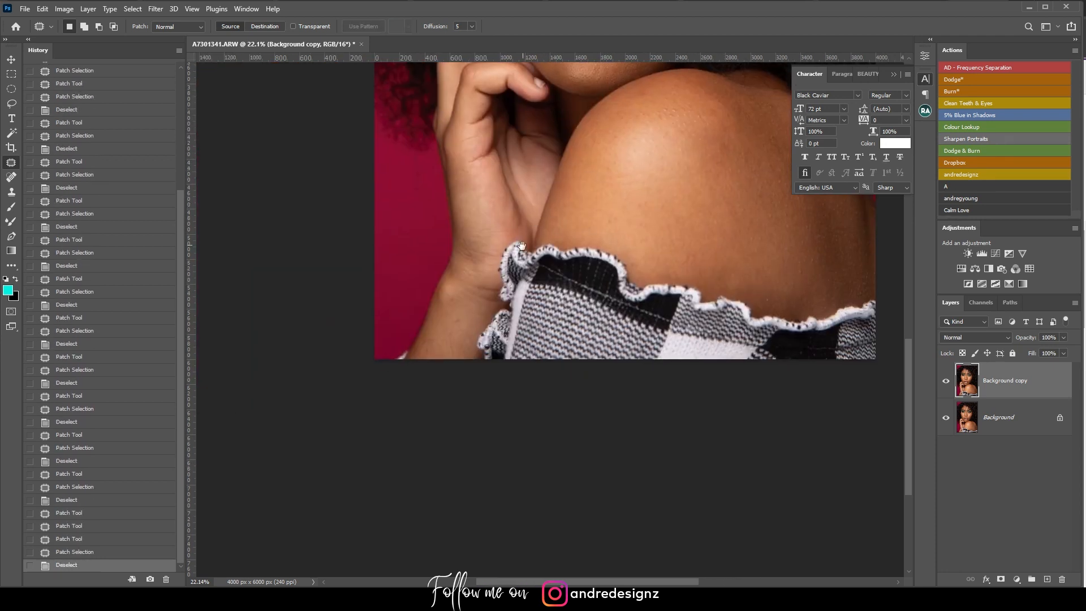
pyautogui.moveTo(461, 312); pyautogui.dragTo(456, 296)
pyautogui.hotkey('ctrl', 'd')
# Step: Patch the remaining marks on the forehead around the curl of hair above the eyebrows
pyautogui.moveTo(621, 216); pyautogui.dragTo(569, 396)
pyautogui.moveTo(504, 195); pyautogui.dragTo(521, 349)
pyautogui.moveTo(524, 266); pyautogui.dragTo(525, 341)
pyautogui.moveTo(575, 250)
pyautogui.mouseDown()
pyautogui.moveTo(543, 287)
pyautogui.moveTo(574, 262)
pyautogui.moveTo(568, 276)
pyautogui.mouseUp()
pyautogui.hotkey('ctrl', 'd')
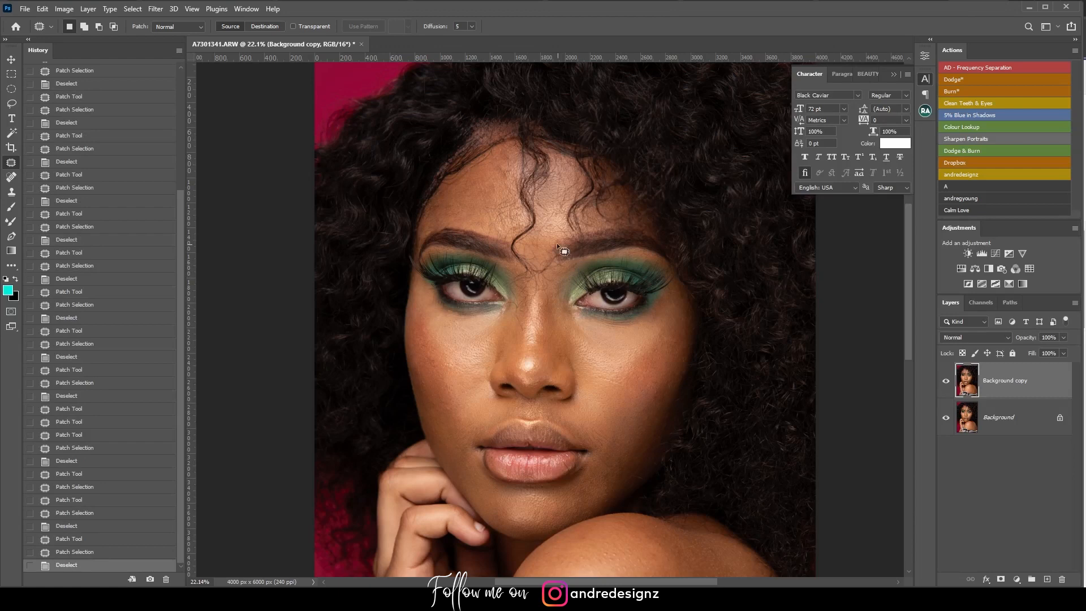
pyautogui.moveTo(512, 162)
pyautogui.mouseDown()
pyautogui.moveTo(495, 165)
pyautogui.moveTo(518, 184)
pyautogui.moveTo(500, 192)
pyautogui.moveTo(501, 207)
pyautogui.moveTo(524, 224)
pyautogui.mouseUp()
pyautogui.hotkey('ctrl', 'd')
pyautogui.hotkey('ctrl', 'd')
pyautogui.moveTo(519, 222); pyautogui.dragTo(514, 217)
pyautogui.hotkey('ctrl', 'd')
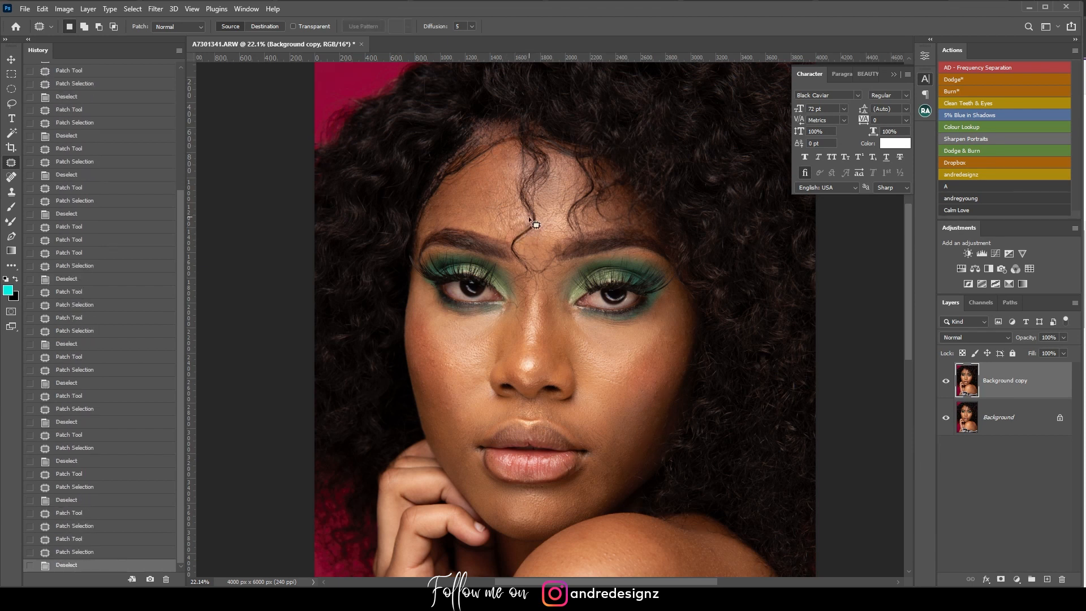
# Step: Run the AD - Frequency Separation action on the retouched portrait
pyautogui.moveTo(562, 243); pyautogui.dragTo(521, 187)
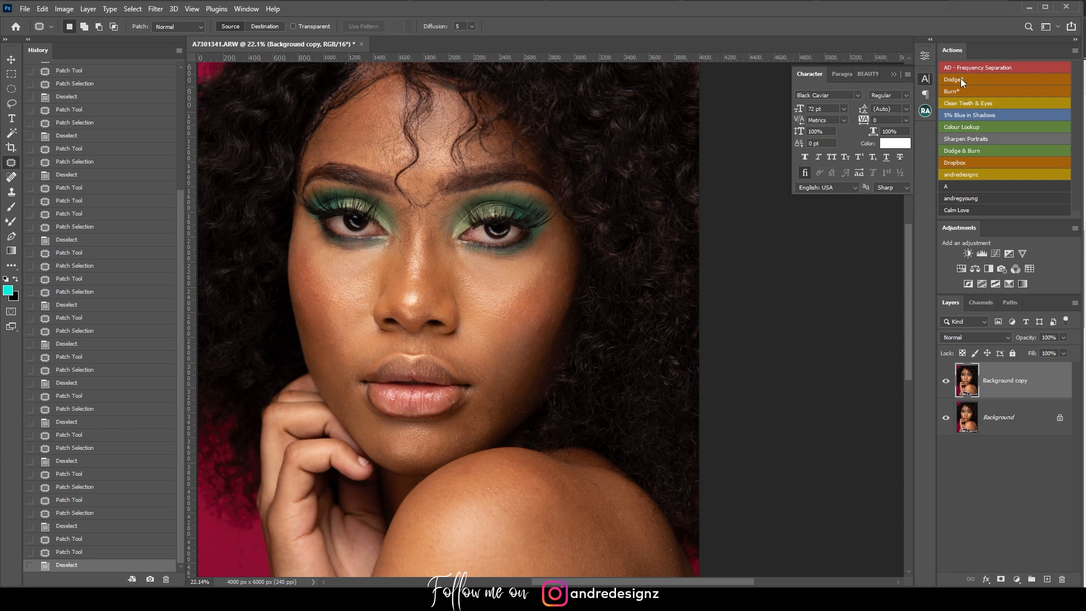
pyautogui.click(979, 67)
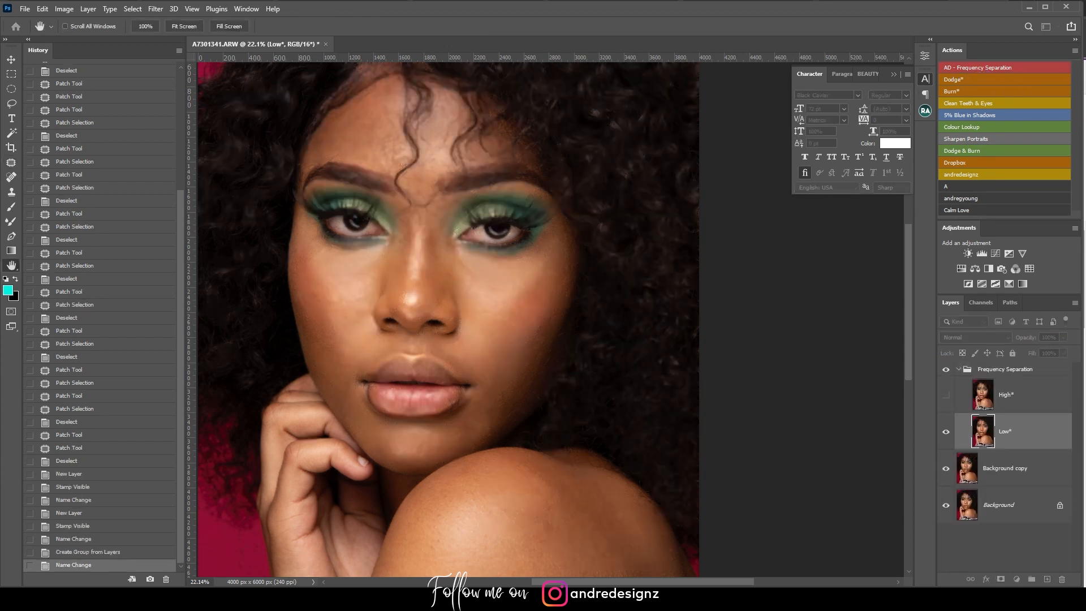
pyautogui.press('j')
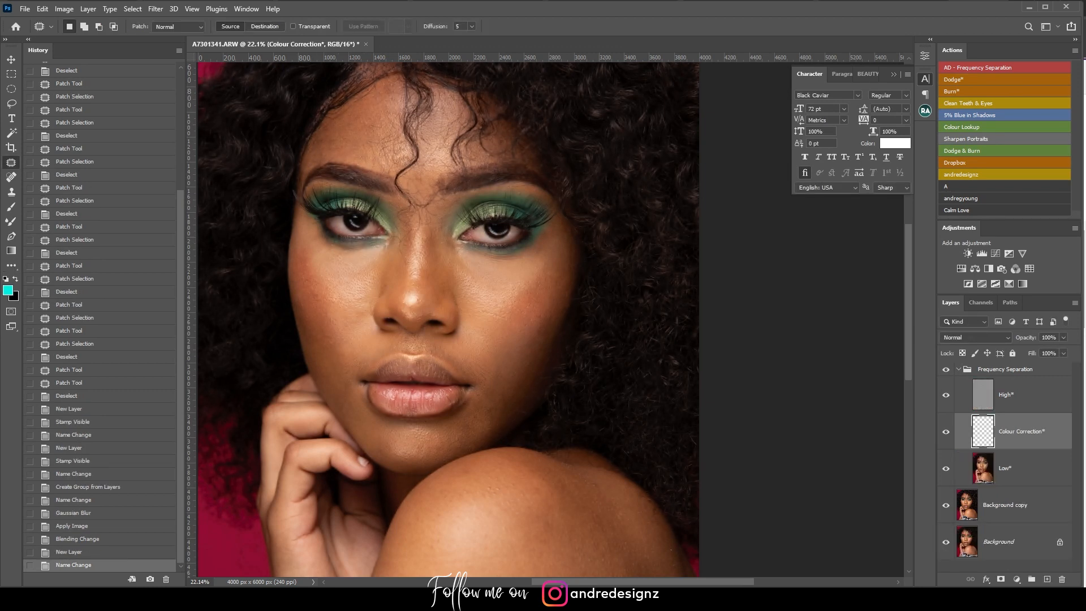
# Step: Blend the skin tones of the image-right cheek on the Low* layer with the Mixer Brush at size 400
pyautogui.click(1015, 471)
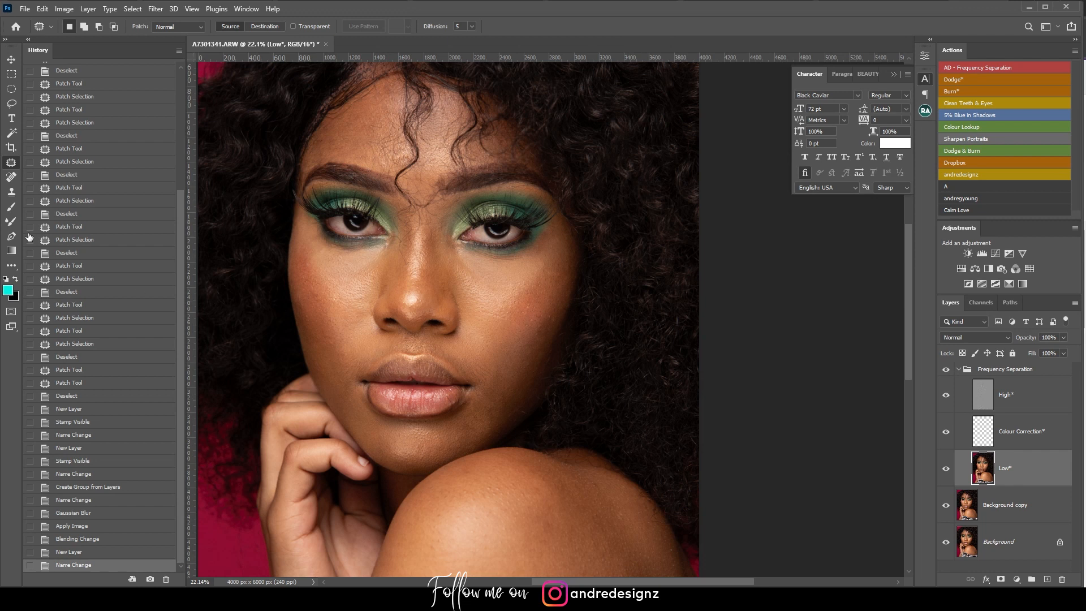
pyautogui.click(10, 223)
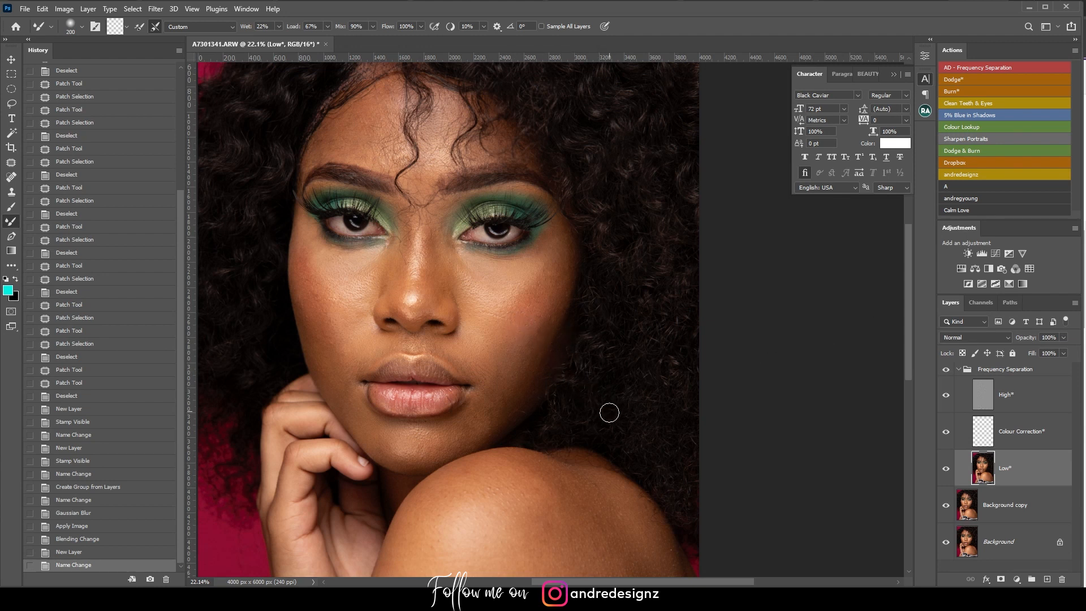
pyautogui.press(']')
pyautogui.press(']')
pyautogui.moveTo(496, 338)
pyautogui.mouseDown()
pyautogui.moveTo(508, 316)
pyautogui.moveTo(532, 315)
pyautogui.moveTo(498, 321)
pyautogui.moveTo(526, 313)
pyautogui.moveTo(529, 265)
pyautogui.moveTo(546, 254)
pyautogui.moveTo(587, 330)
pyautogui.moveTo(558, 262)
pyautogui.mouseUp()
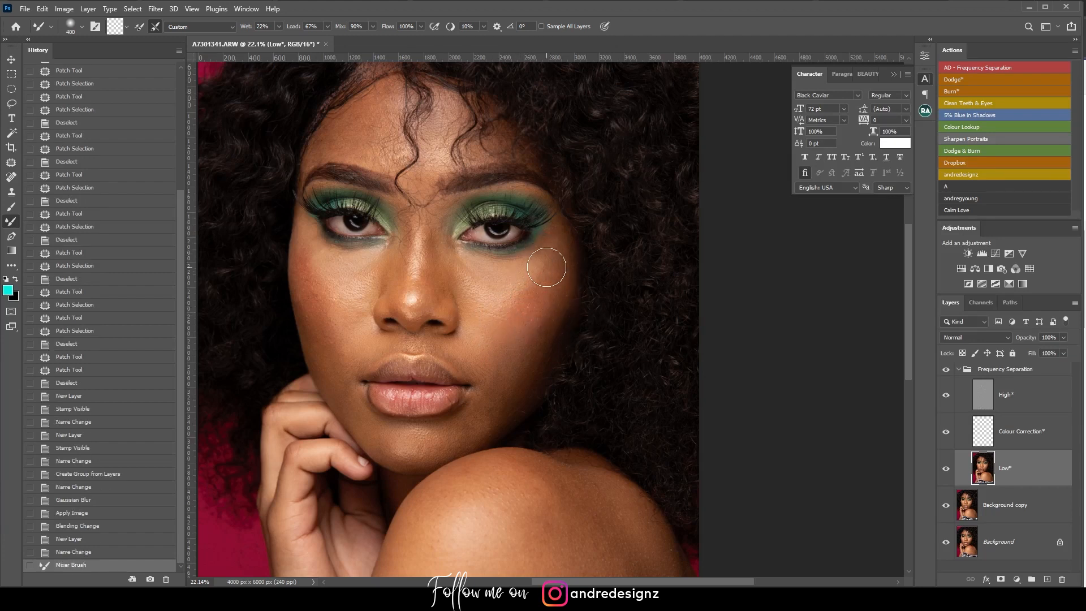
pyautogui.moveTo(554, 309)
pyautogui.mouseDown()
pyautogui.moveTo(537, 374)
pyautogui.moveTo(541, 330)
pyautogui.moveTo(504, 435)
pyautogui.moveTo(524, 365)
pyautogui.moveTo(517, 381)
pyautogui.moveTo(488, 389)
pyautogui.moveTo(504, 373)
pyautogui.moveTo(477, 317)
pyautogui.moveTo(523, 297)
pyautogui.moveTo(505, 305)
pyautogui.moveTo(513, 294)
pyautogui.moveTo(508, 307)
pyautogui.moveTo(534, 315)
pyautogui.moveTo(527, 342)
pyautogui.moveTo(543, 338)
pyautogui.moveTo(481, 321)
pyautogui.moveTo(484, 283)
pyautogui.moveTo(493, 306)
pyautogui.moveTo(456, 275)
pyautogui.moveTo(502, 293)
pyautogui.moveTo(545, 252)
pyautogui.moveTo(555, 286)
pyautogui.moveTo(542, 247)
pyautogui.moveTo(549, 306)
pyautogui.moveTo(543, 267)
pyautogui.moveTo(503, 349)
pyautogui.mouseUp()
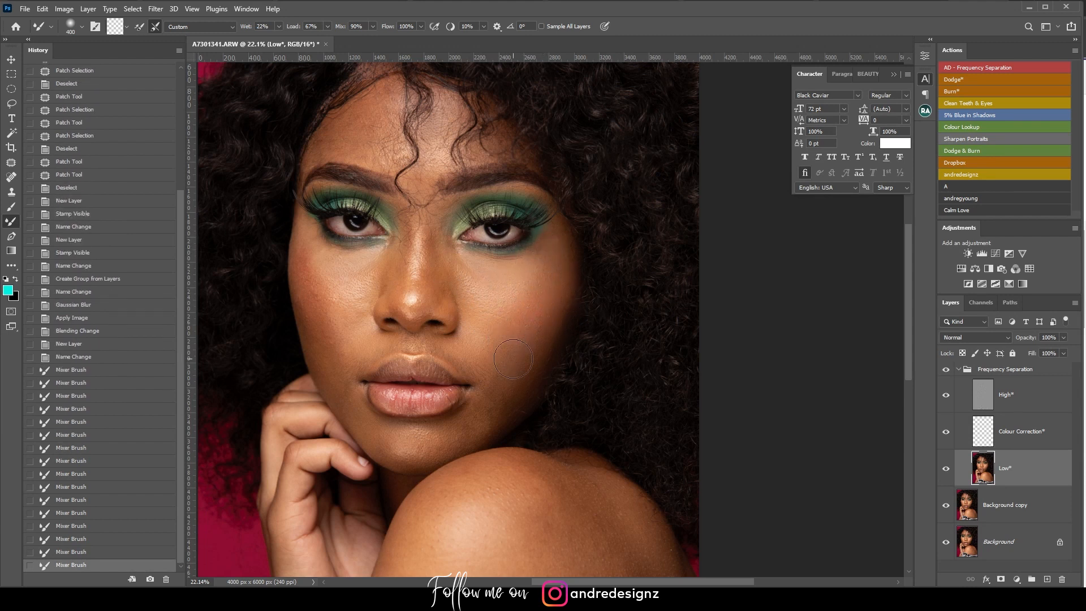
# Step: Blend the skin tones of the chin, image-left cheek, under-eye area, forehead and sides of the nose with the Mixer Brush
pyautogui.moveTo(509, 392)
pyautogui.mouseDown()
pyautogui.moveTo(473, 447)
pyautogui.moveTo(502, 400)
pyautogui.moveTo(455, 458)
pyautogui.moveTo(499, 396)
pyautogui.moveTo(445, 454)
pyautogui.moveTo(506, 374)
pyautogui.moveTo(492, 404)
pyautogui.moveTo(467, 353)
pyautogui.moveTo(302, 339)
pyautogui.moveTo(306, 315)
pyautogui.moveTo(338, 324)
pyautogui.moveTo(331, 288)
pyautogui.moveTo(342, 278)
pyautogui.moveTo(322, 270)
pyautogui.moveTo(380, 327)
pyautogui.moveTo(331, 270)
pyautogui.moveTo(352, 343)
pyautogui.moveTo(322, 281)
pyautogui.moveTo(315, 293)
pyautogui.moveTo(337, 330)
pyautogui.moveTo(320, 280)
pyautogui.moveTo(345, 359)
pyautogui.moveTo(301, 231)
pyautogui.moveTo(307, 309)
pyautogui.moveTo(316, 271)
pyautogui.moveTo(336, 338)
pyautogui.moveTo(336, 278)
pyautogui.moveTo(326, 338)
pyautogui.moveTo(344, 278)
pyautogui.moveTo(334, 323)
pyautogui.moveTo(372, 257)
pyautogui.moveTo(349, 340)
pyautogui.moveTo(341, 324)
pyautogui.moveTo(338, 364)
pyautogui.moveTo(300, 275)
pyautogui.moveTo(349, 389)
pyautogui.moveTo(328, 323)
pyautogui.mouseUp()
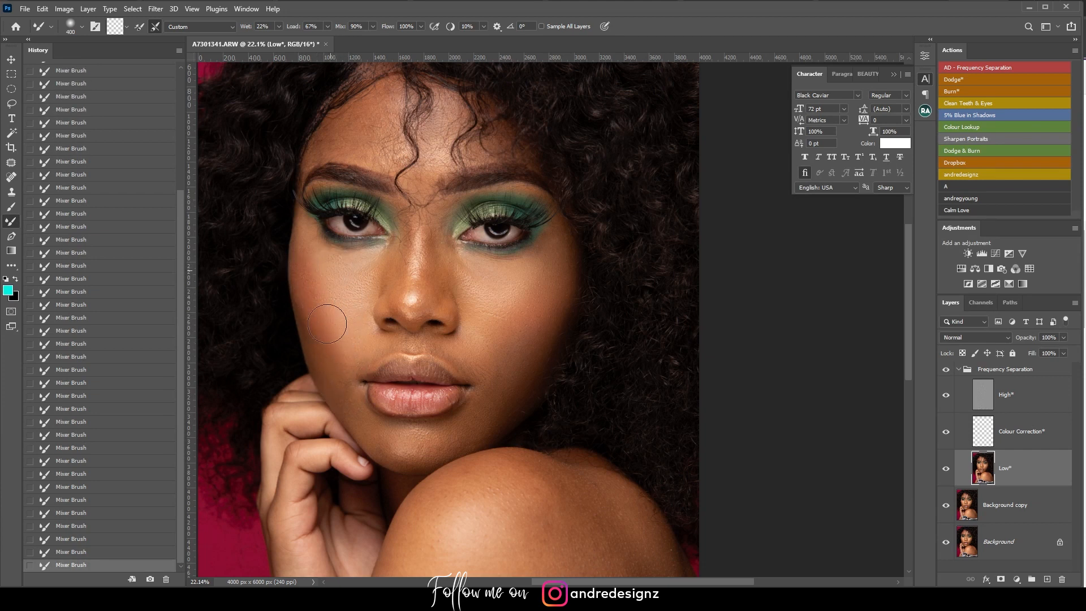
pyautogui.moveTo(376, 258)
pyautogui.mouseDown()
pyautogui.moveTo(325, 276)
pyautogui.moveTo(297, 251)
pyautogui.moveTo(287, 220)
pyautogui.moveTo(357, 262)
pyautogui.moveTo(338, 271)
pyautogui.moveTo(362, 299)
pyautogui.moveTo(322, 340)
pyautogui.moveTo(351, 399)
pyautogui.moveTo(337, 367)
pyautogui.moveTo(334, 381)
pyautogui.moveTo(367, 428)
pyautogui.moveTo(420, 443)
pyautogui.moveTo(376, 445)
pyautogui.moveTo(463, 429)
pyautogui.moveTo(476, 393)
pyautogui.moveTo(502, 413)
pyautogui.moveTo(453, 371)
pyautogui.moveTo(362, 350)
pyautogui.moveTo(372, 262)
pyautogui.moveTo(359, 277)
pyautogui.moveTo(367, 266)
pyautogui.moveTo(379, 277)
pyautogui.moveTo(372, 288)
pyautogui.mouseUp()
pyautogui.moveTo(340, 121)
pyautogui.mouseDown()
pyautogui.moveTo(391, 102)
pyautogui.moveTo(351, 137)
pyautogui.moveTo(383, 166)
pyautogui.moveTo(435, 107)
pyautogui.moveTo(445, 136)
pyautogui.moveTo(434, 164)
pyautogui.moveTo(447, 102)
pyautogui.moveTo(477, 158)
pyautogui.moveTo(487, 107)
pyautogui.moveTo(480, 177)
pyautogui.moveTo(387, 201)
pyautogui.moveTo(569, 255)
pyautogui.mouseUp()
pyautogui.moveTo(443, 258)
pyautogui.mouseDown()
pyautogui.moveTo(480, 308)
pyautogui.moveTo(495, 307)
pyautogui.moveTo(473, 260)
pyautogui.moveTo(562, 247)
pyautogui.moveTo(520, 320)
pyautogui.moveTo(555, 244)
pyautogui.moveTo(500, 393)
pyautogui.moveTo(492, 328)
pyautogui.moveTo(499, 388)
pyautogui.moveTo(515, 303)
pyautogui.moveTo(517, 315)
pyautogui.moveTo(538, 290)
pyautogui.moveTo(538, 315)
pyautogui.moveTo(536, 282)
pyautogui.moveTo(494, 348)
pyautogui.moveTo(481, 322)
pyautogui.moveTo(493, 362)
pyautogui.mouseUp()
pyautogui.moveTo(315, 284)
pyautogui.mouseDown()
pyautogui.moveTo(330, 303)
pyautogui.moveTo(339, 299)
pyautogui.moveTo(306, 266)
pyautogui.moveTo(337, 358)
pyautogui.moveTo(328, 309)
pyautogui.moveTo(323, 355)
pyautogui.moveTo(333, 337)
pyautogui.moveTo(313, 294)
pyautogui.moveTo(336, 358)
pyautogui.moveTo(320, 309)
pyautogui.moveTo(322, 344)
pyautogui.moveTo(358, 301)
pyautogui.moveTo(348, 279)
pyautogui.moveTo(369, 373)
pyautogui.moveTo(374, 299)
pyautogui.moveTo(346, 288)
pyautogui.moveTo(399, 314)
pyautogui.moveTo(420, 278)
pyautogui.moveTo(460, 310)
pyautogui.mouseUp()
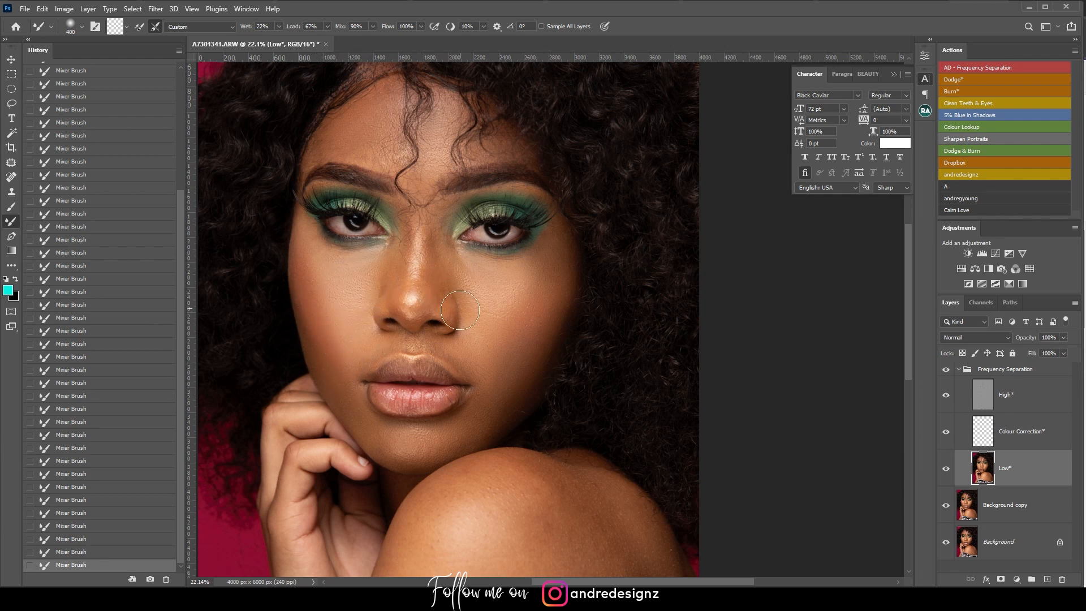
# Step: Undo the last stroke and blend the skin along the nose bridge with the Mixer Brush at size 175
pyautogui.press('[')
pyautogui.press('[')
pyautogui.hotkey('ctrl', 'z')
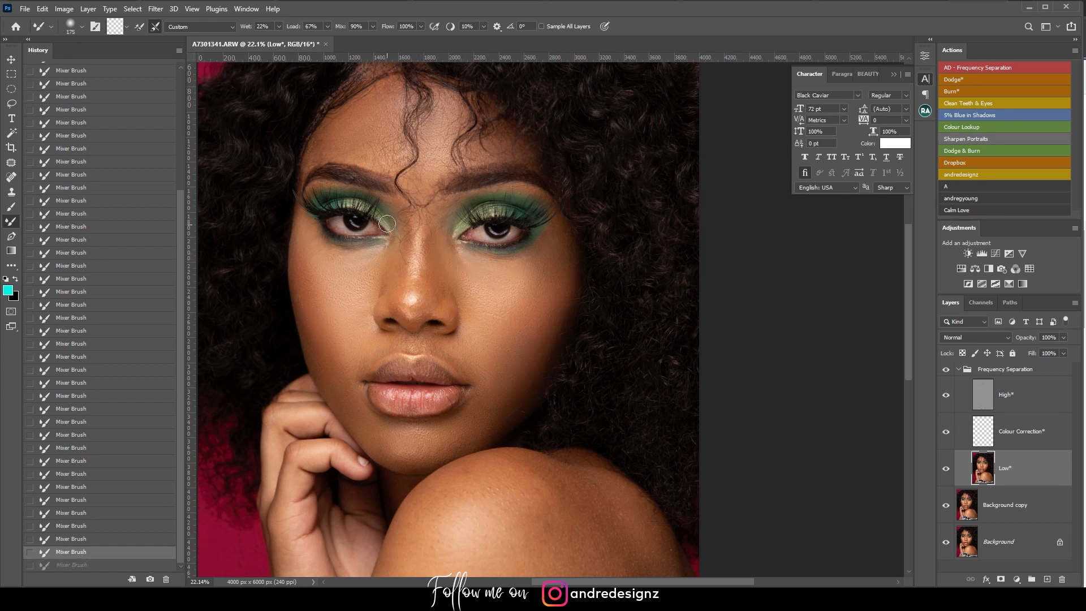
pyautogui.moveTo(404, 221); pyautogui.dragTo(410, 246)
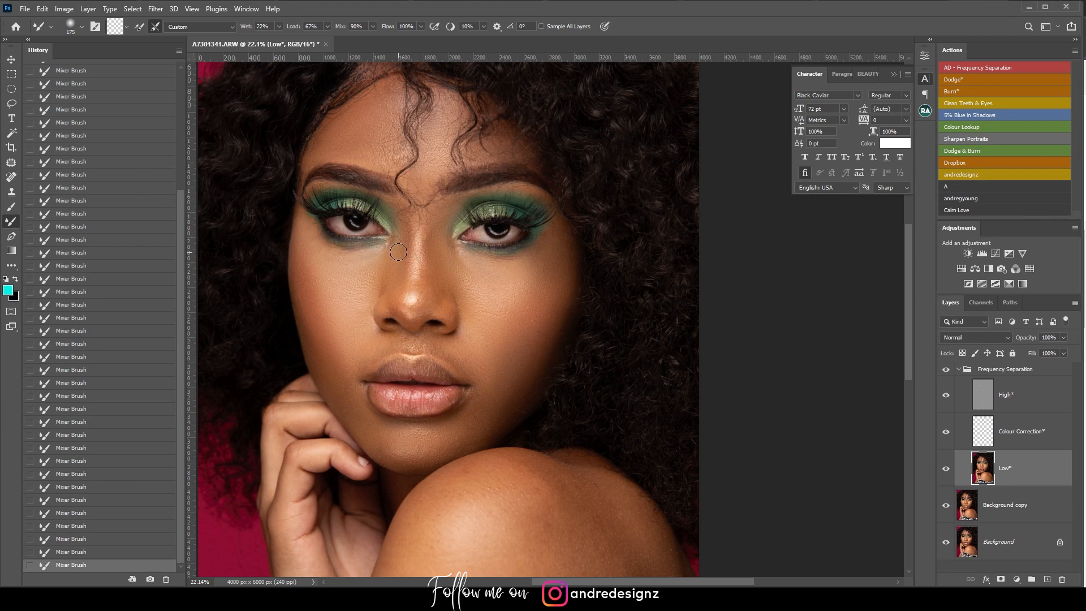
pyautogui.hotkey('ctrl', 'z')
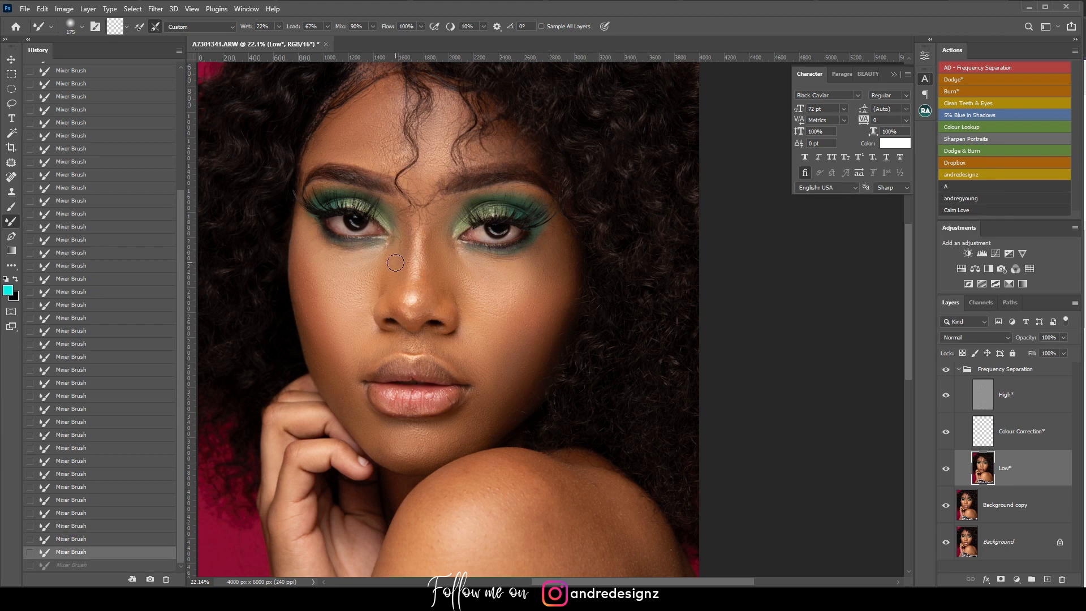
pyautogui.hotkey('ctrl', 'shift', 'z')
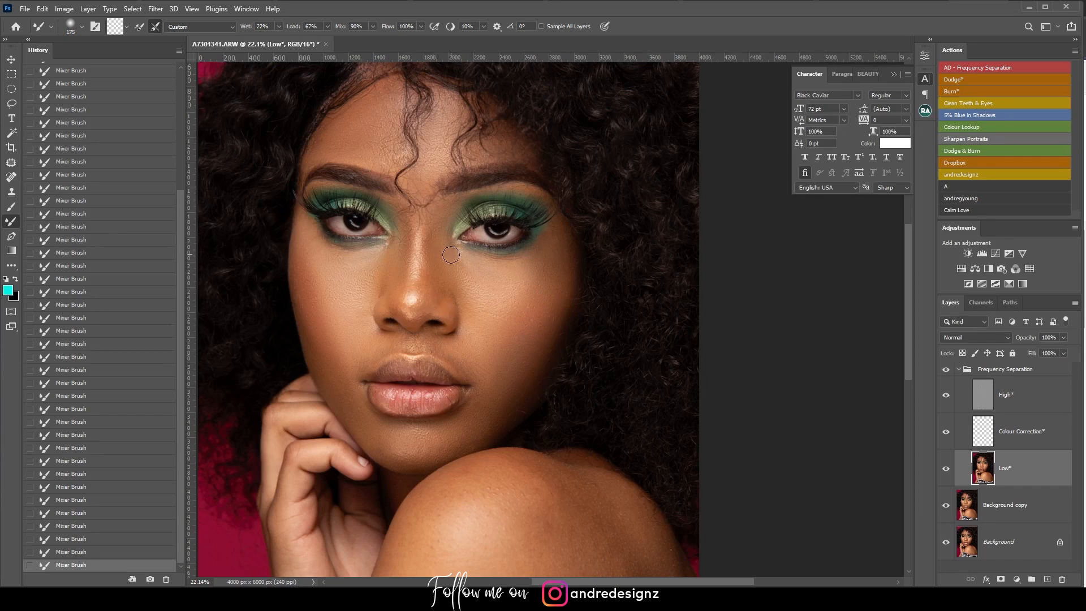
# Step: Blend the skin tones of the shoulder on the Low* layer with the Mixer Brush at size 600
pyautogui.moveTo(517, 404); pyautogui.dragTo(369, 194)
pyautogui.moveTo(401, 239); pyautogui.dragTo(470, 201)
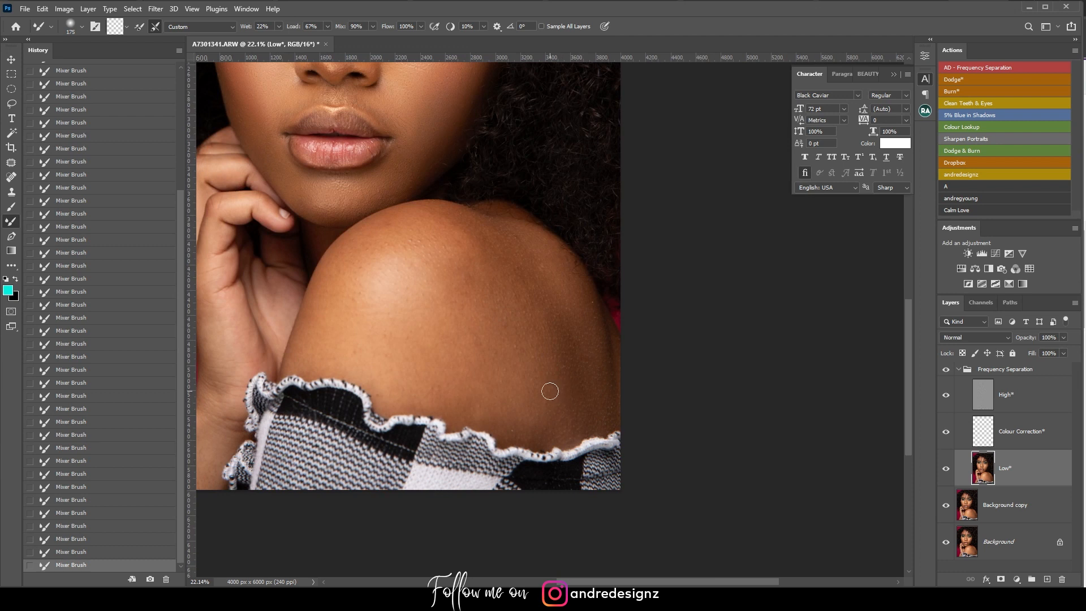
pyautogui.press(']')
pyautogui.press(']')
pyautogui.press(']')
pyautogui.press(']')
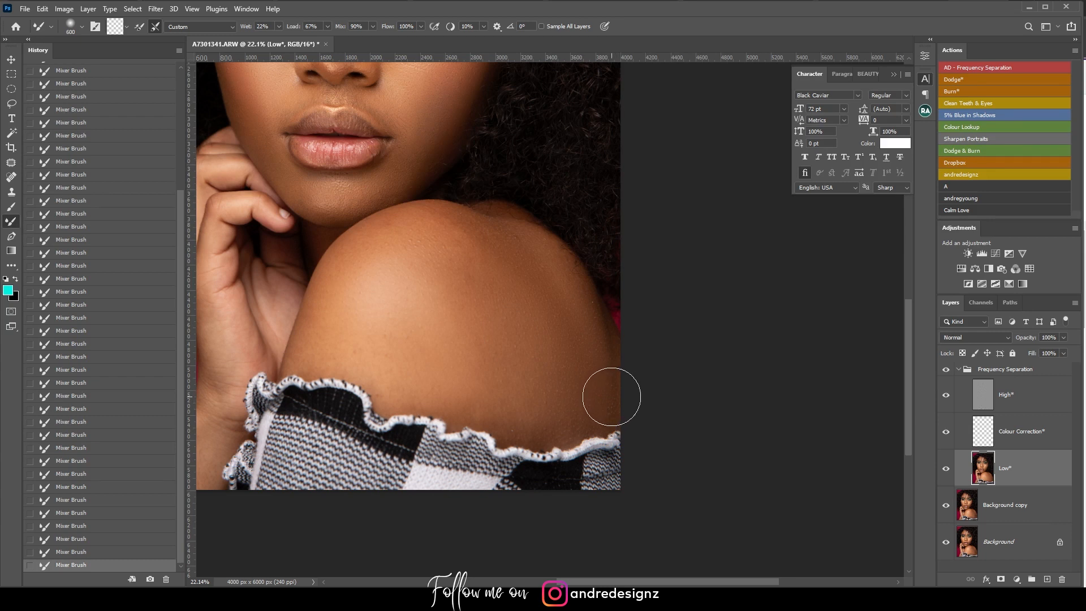
# Step: Compare the whole portrait before and after by isolating the Background layer and restoring the other layers' visibility
pyautogui.hotkey('ctrl', '-')
pyautogui.hotkey('ctrl', '-')
pyautogui.hotkey('ctrl', '-')
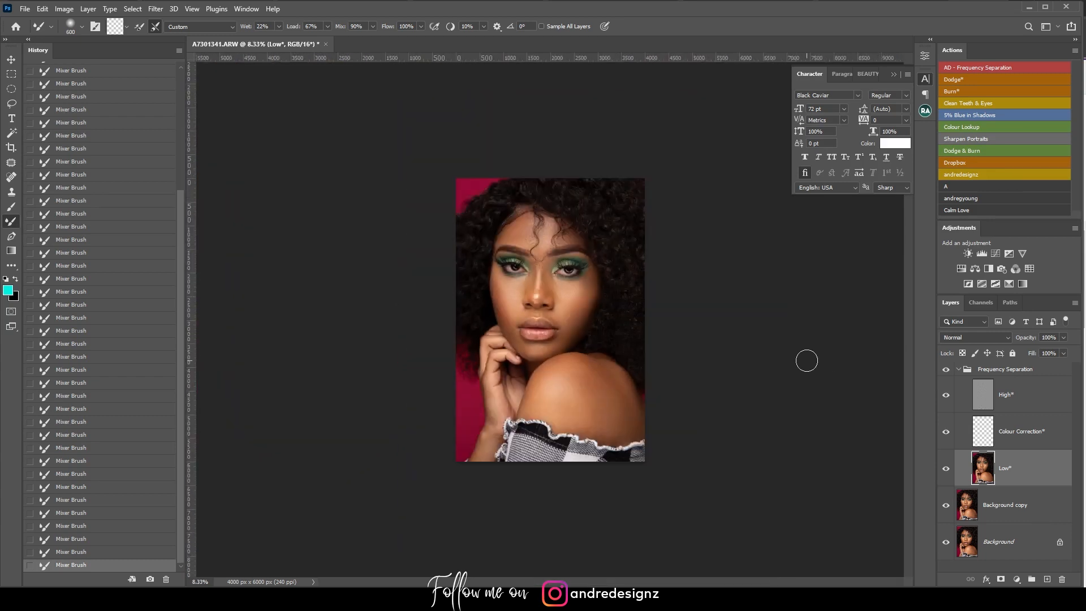
pyautogui.hotkey('ctrl', '+')
pyautogui.hotkey('ctrl', '+')
pyautogui.hotkey('ctrl', '-')
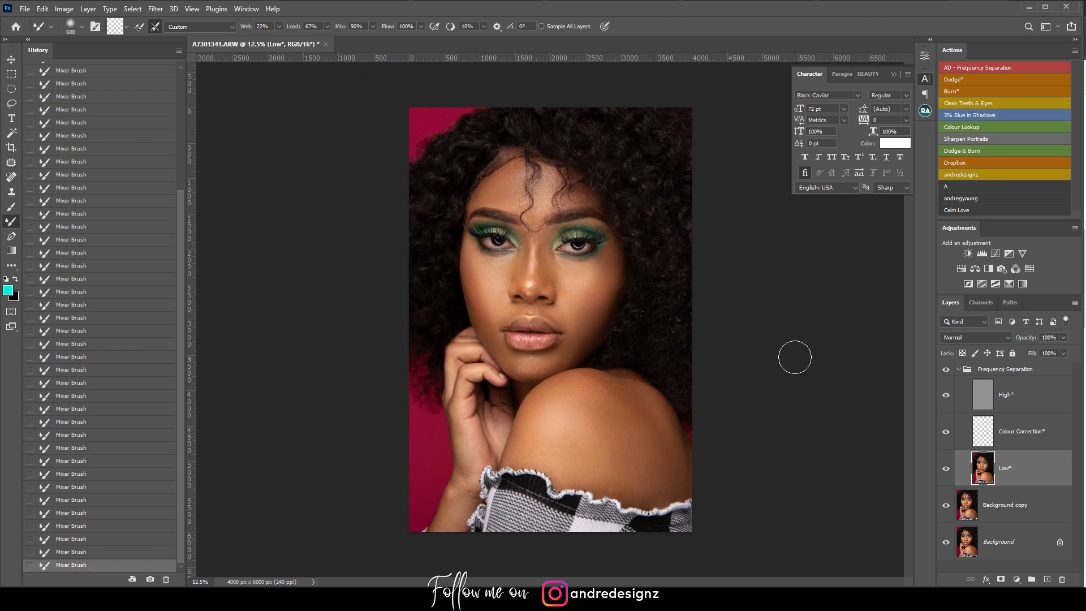
pyautogui.keyDown('alt'); pyautogui.click(946, 543); pyautogui.keyUp('alt')
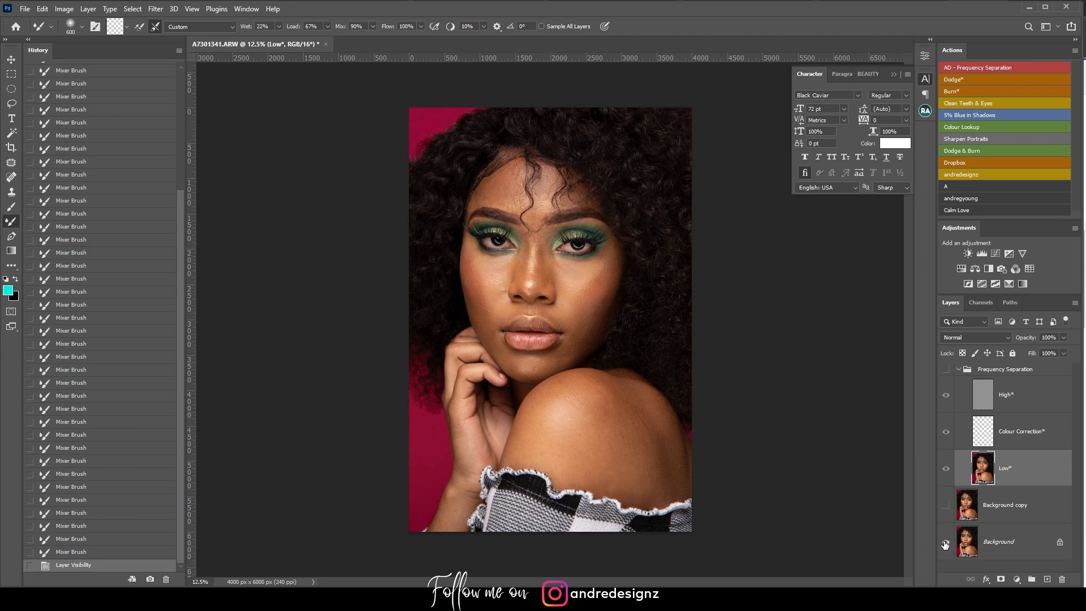
pyautogui.keyDown('alt'); pyautogui.click(945, 543); pyautogui.keyUp('alt')
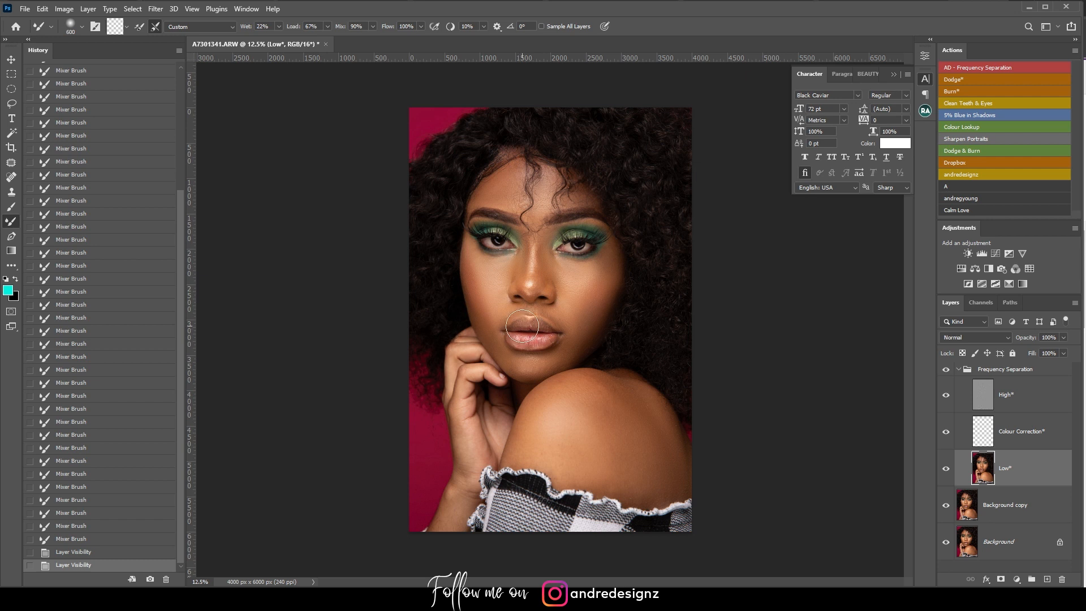
# Step: Remove the texture blemishes on the lower middle of the shoulder on the High* layer with the Patch tool, deselecting after each patch
pyautogui.scroll(7, 540, 323)
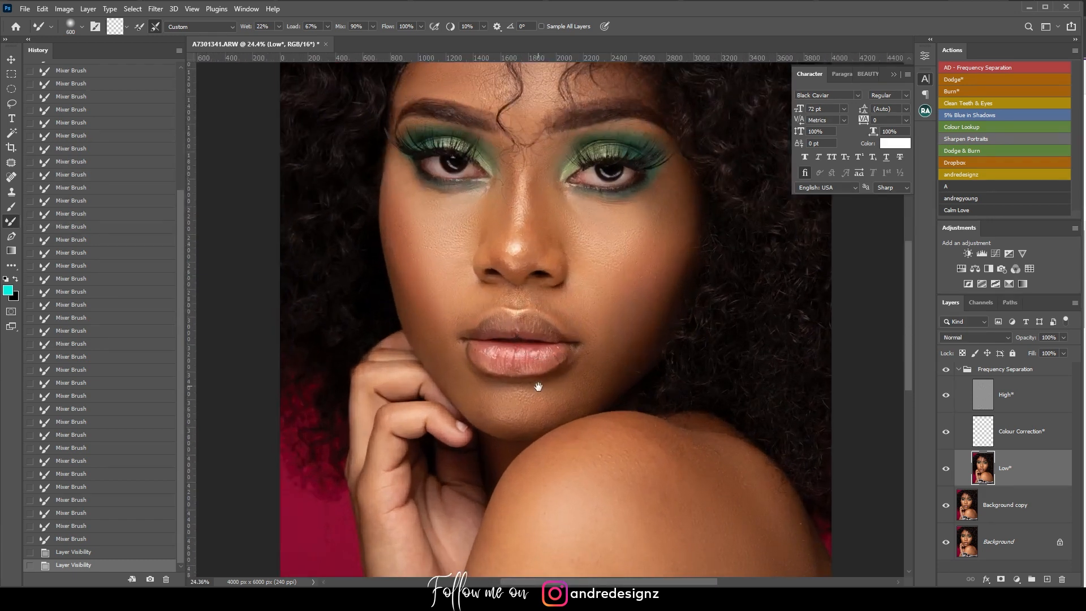
pyautogui.moveTo(537, 374); pyautogui.dragTo(555, 226)
pyautogui.scroll(-2, 553, 286)
pyautogui.scroll(2, 537, 294)
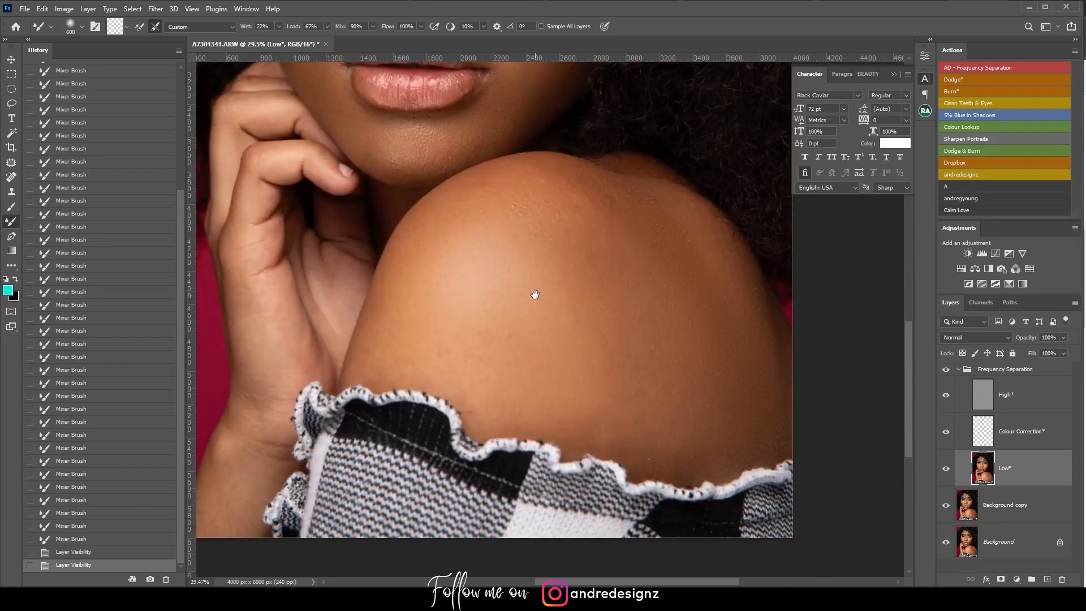
pyautogui.moveTo(536, 294); pyautogui.dragTo(552, 342)
pyautogui.click(1018, 398)
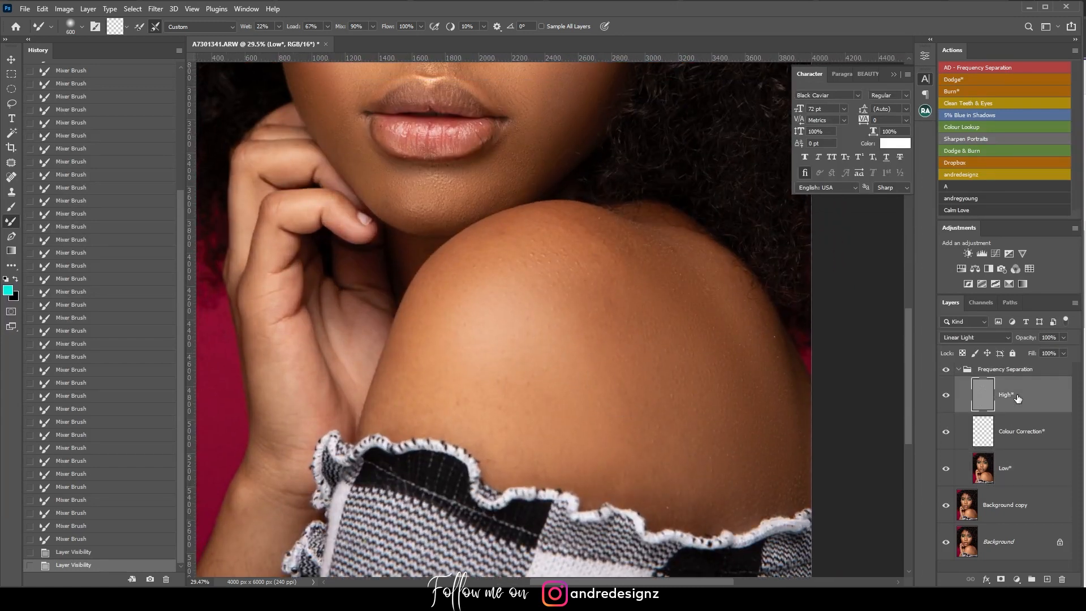
pyautogui.click(8, 165)
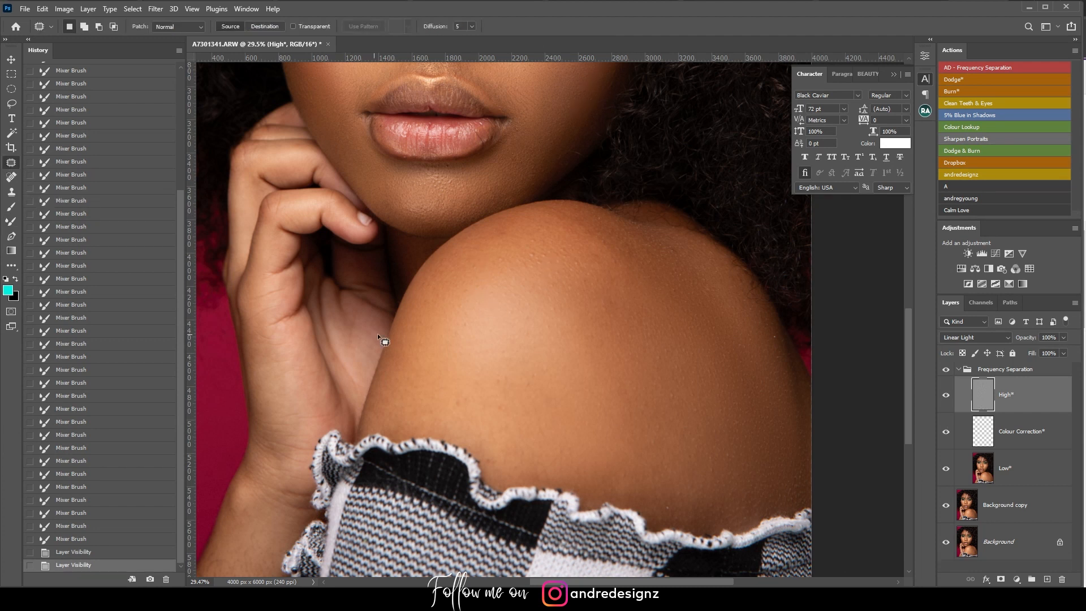
pyautogui.moveTo(444, 400)
pyautogui.mouseDown()
pyautogui.moveTo(463, 400)
pyautogui.moveTo(477, 420)
pyautogui.moveTo(502, 400)
pyautogui.mouseUp()
pyautogui.hotkey('ctrl', 'd')
pyautogui.hotkey('ctrl', 'd')
pyautogui.moveTo(507, 407); pyautogui.dragTo(523, 424)
pyautogui.hotkey('ctrl', 'd')
pyautogui.moveTo(499, 383); pyautogui.dragTo(526, 361)
pyautogui.hotkey('ctrl', 'd')
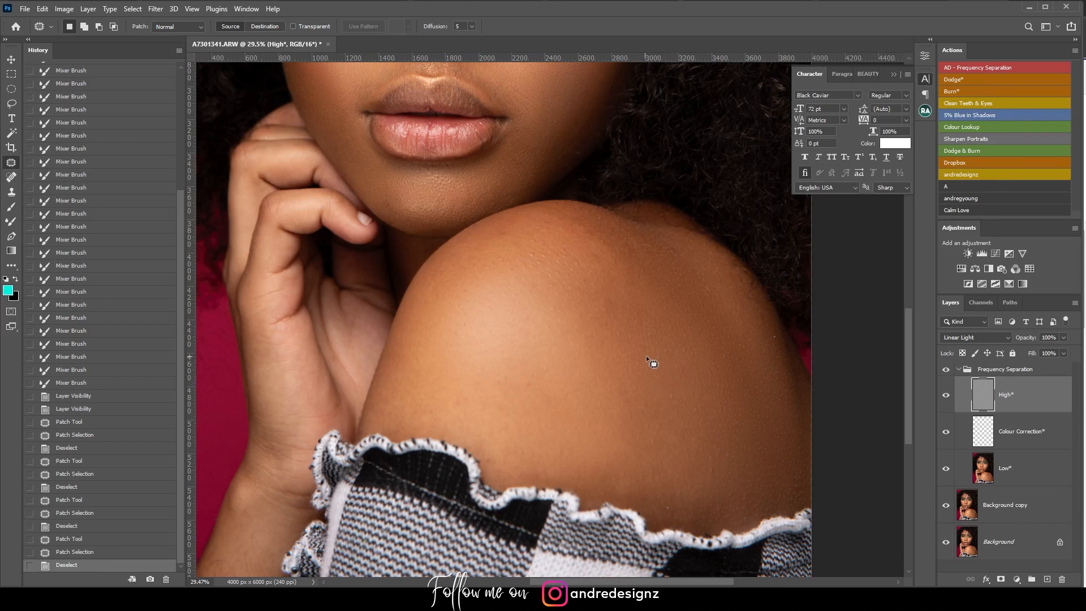
# Step: Patch the texture spots near the shoulder's image-right edge and just above the ruffled neckline, and clear the selection
pyautogui.moveTo(772, 332); pyautogui.dragTo(789, 339)
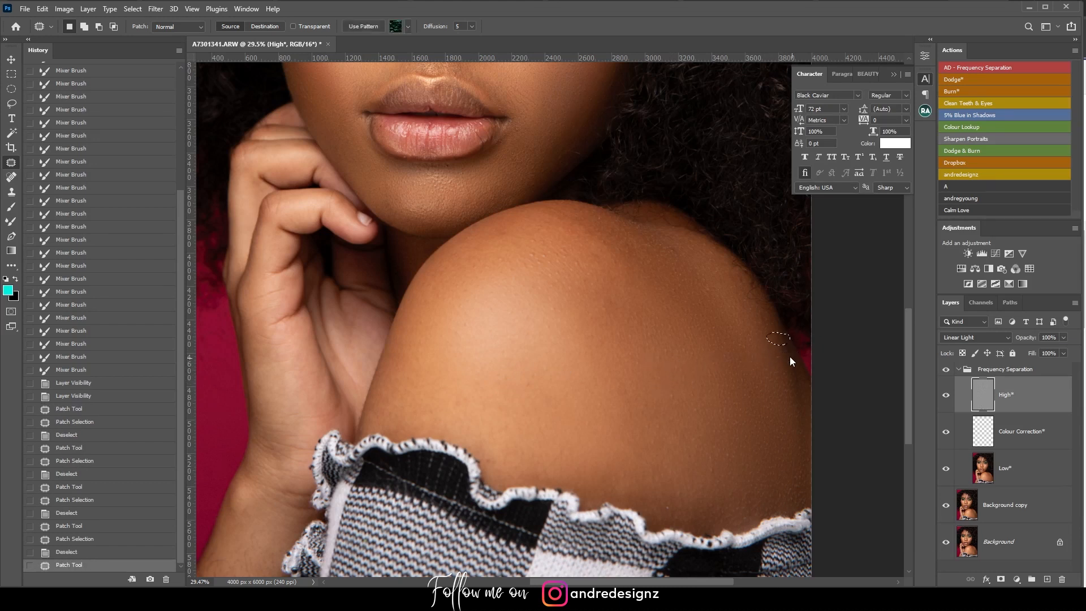
pyautogui.moveTo(657, 506); pyautogui.dragTo(682, 509)
pyautogui.moveTo(673, 510); pyautogui.dragTo(702, 498)
pyautogui.hotkey('ctrl', 'd')
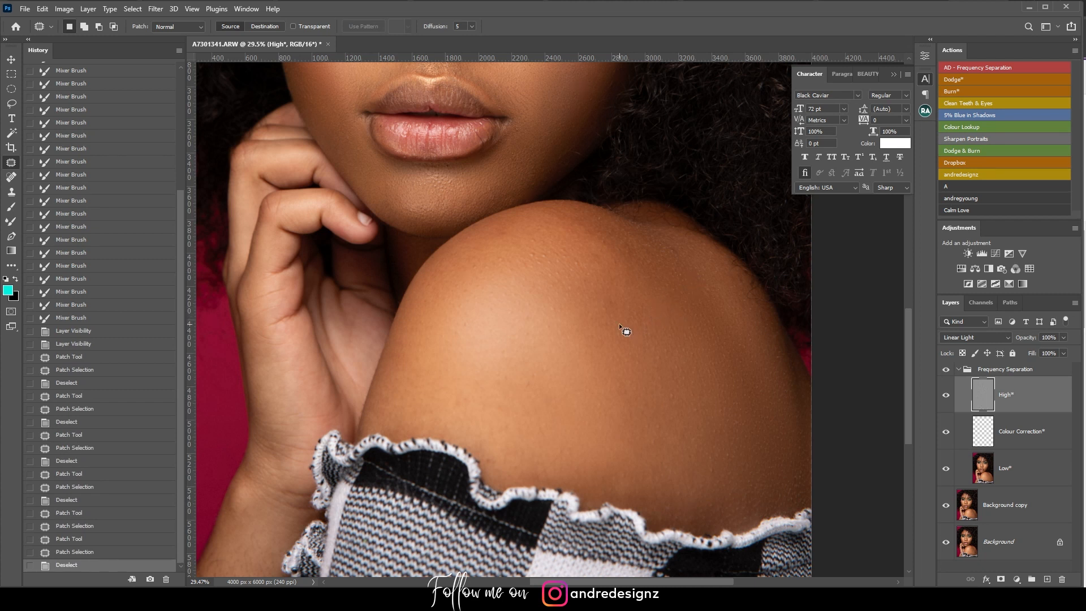
# Step: Collapse the Frequency Separation group and run the Dodge* action above it
pyautogui.scroll(-5, 616, 310)
pyautogui.scroll(3, 535, 186)
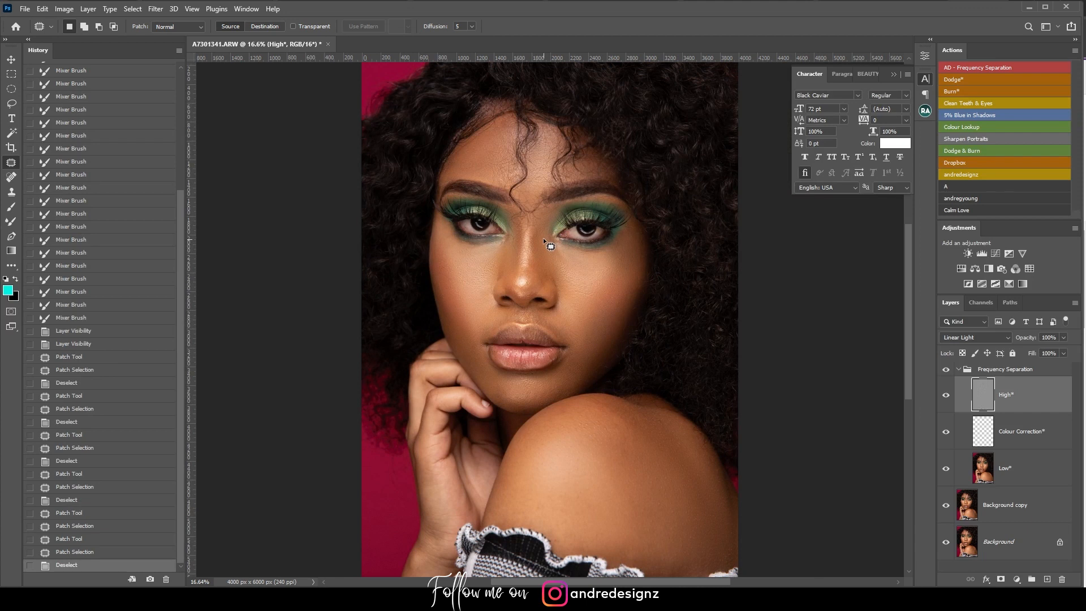
pyautogui.click(959, 370)
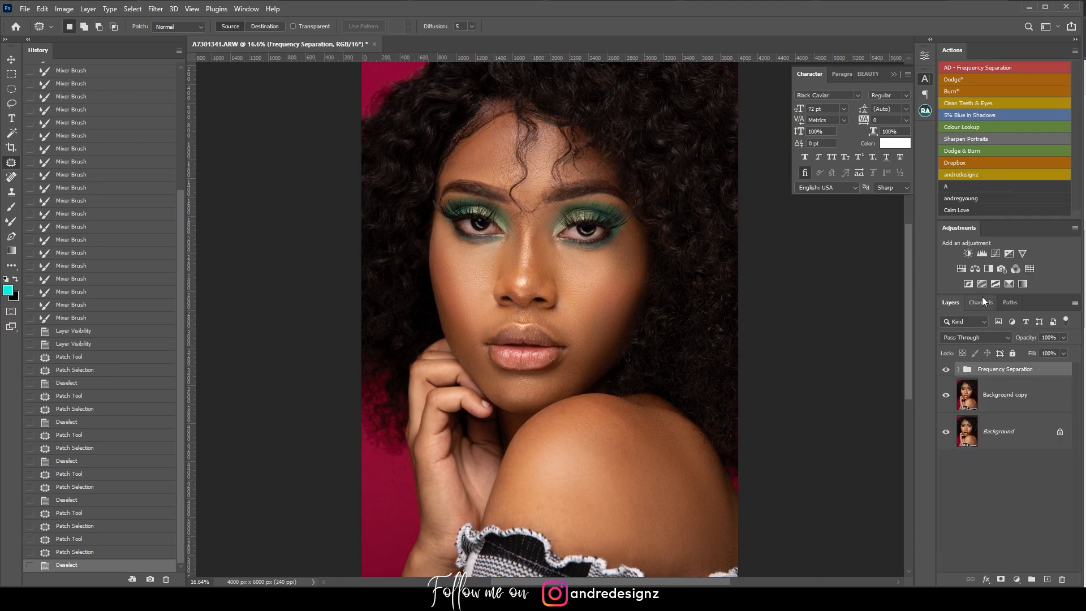
pyautogui.click(959, 80)
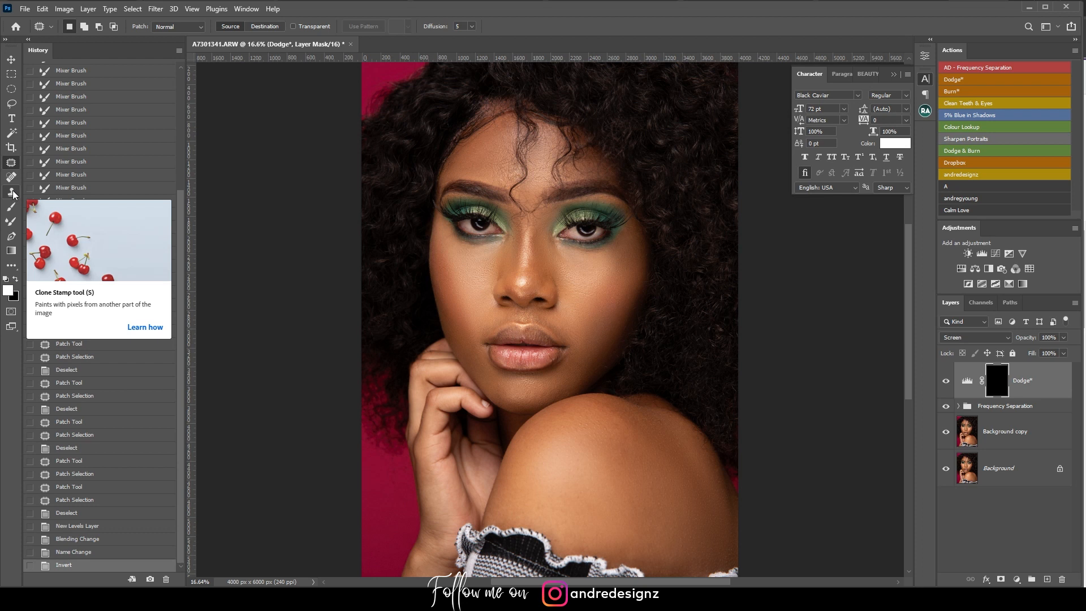
# Step: Brighten the nose highlights by painting white on the Dodge* mask with the Brush tool at 1% flow and size 90
pyautogui.click(12, 206)
pyautogui.click(331, 26)
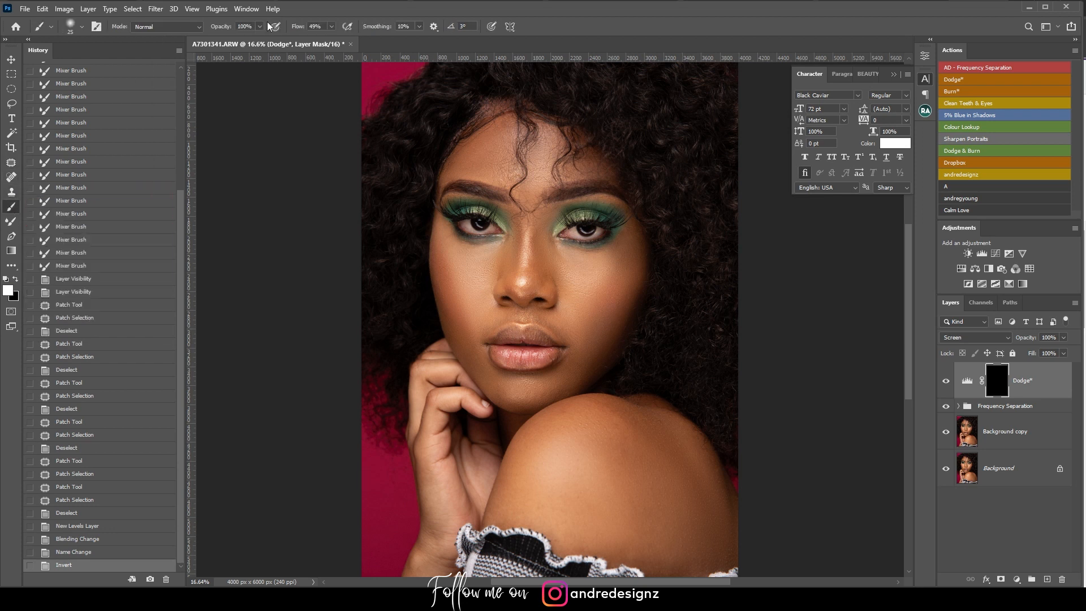
pyautogui.click(348, 12)
pyautogui.scroll(5, 525, 220)
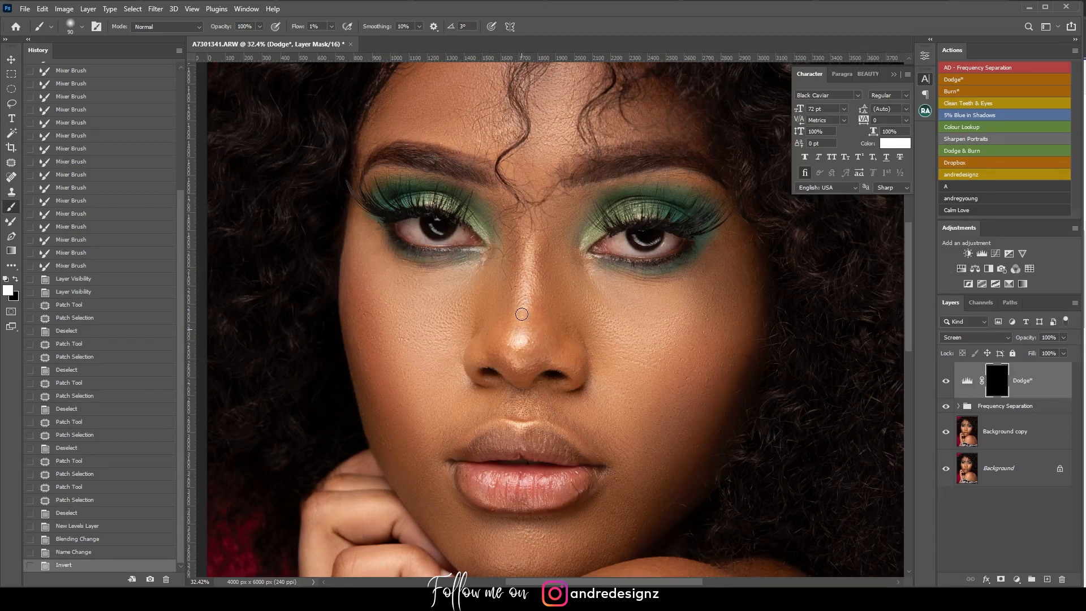
pyautogui.moveTo(522, 325)
pyautogui.mouseDown()
pyautogui.moveTo(530, 319)
pyautogui.moveTo(559, 355)
pyautogui.mouseUp()
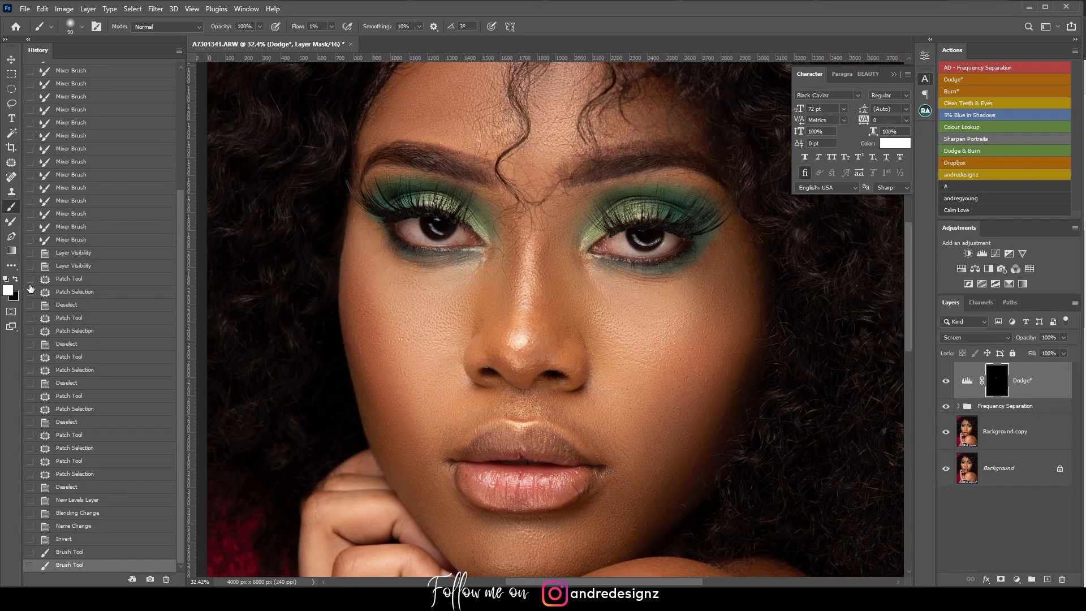
pyautogui.moveTo(500, 325)
pyautogui.mouseDown()
pyautogui.moveTo(531, 309)
pyautogui.moveTo(520, 261)
pyautogui.mouseUp()
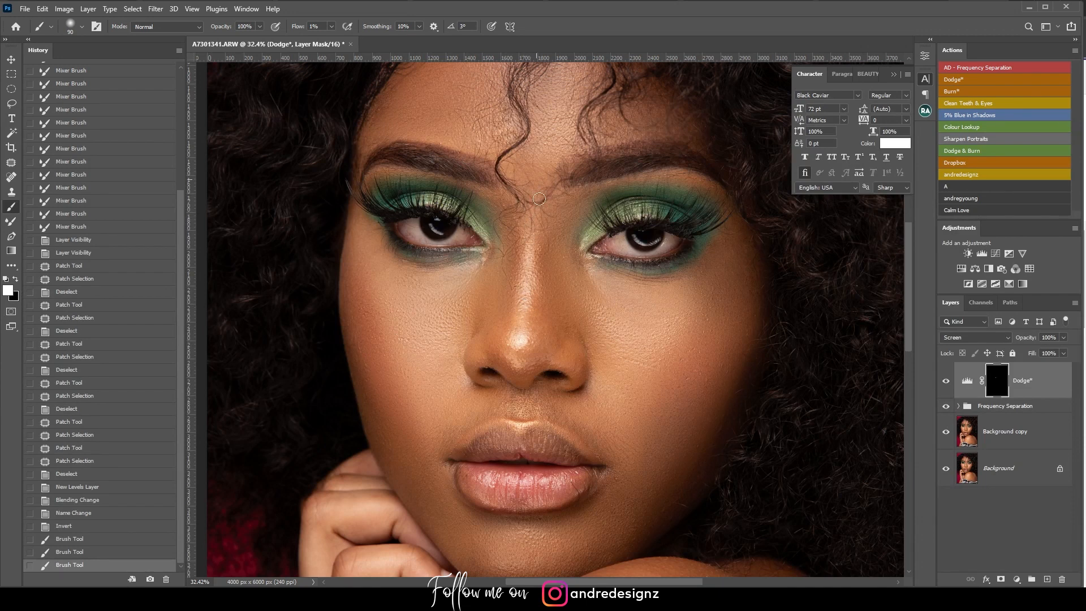
pyautogui.moveTo(530, 234); pyautogui.dragTo(572, 270)
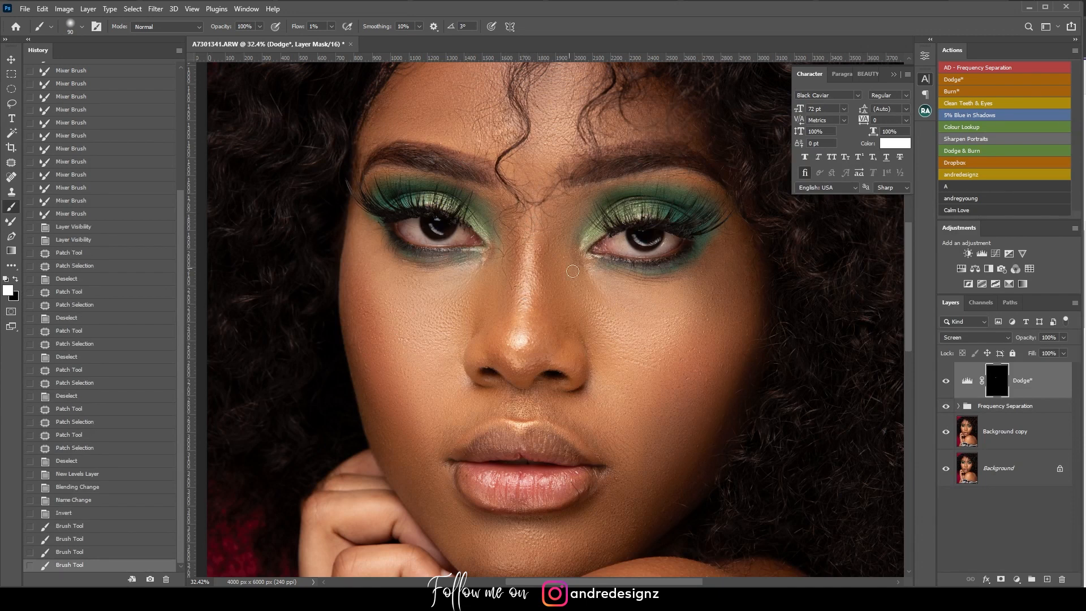
# Step: Compare the nose highlights with the Dodge* layer hidden and shown
pyautogui.click(945, 382)
pyautogui.click(946, 383)
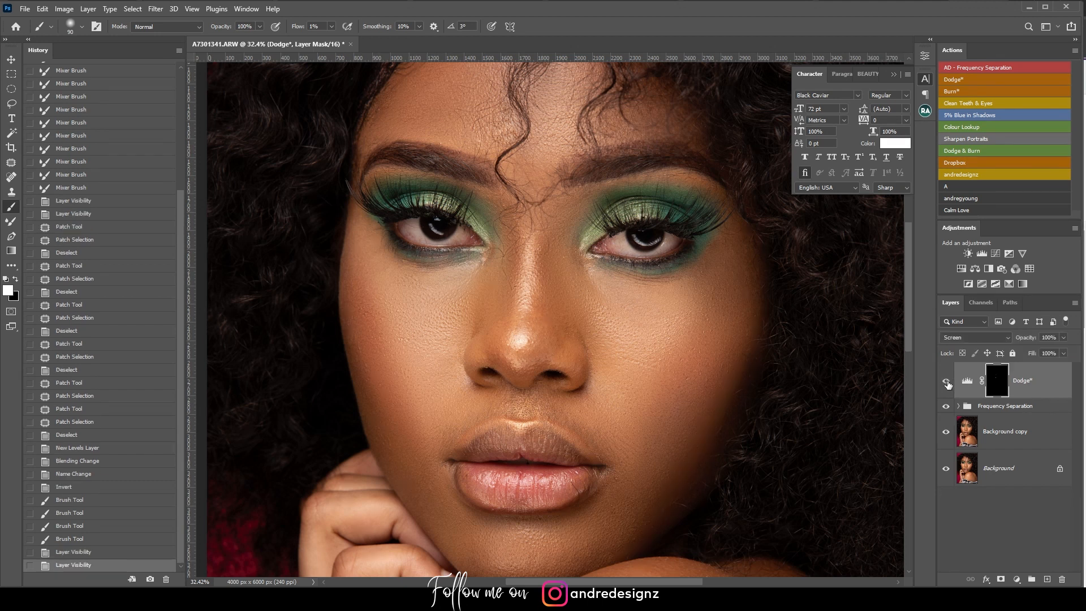
pyautogui.click(946, 382)
pyautogui.click(947, 382)
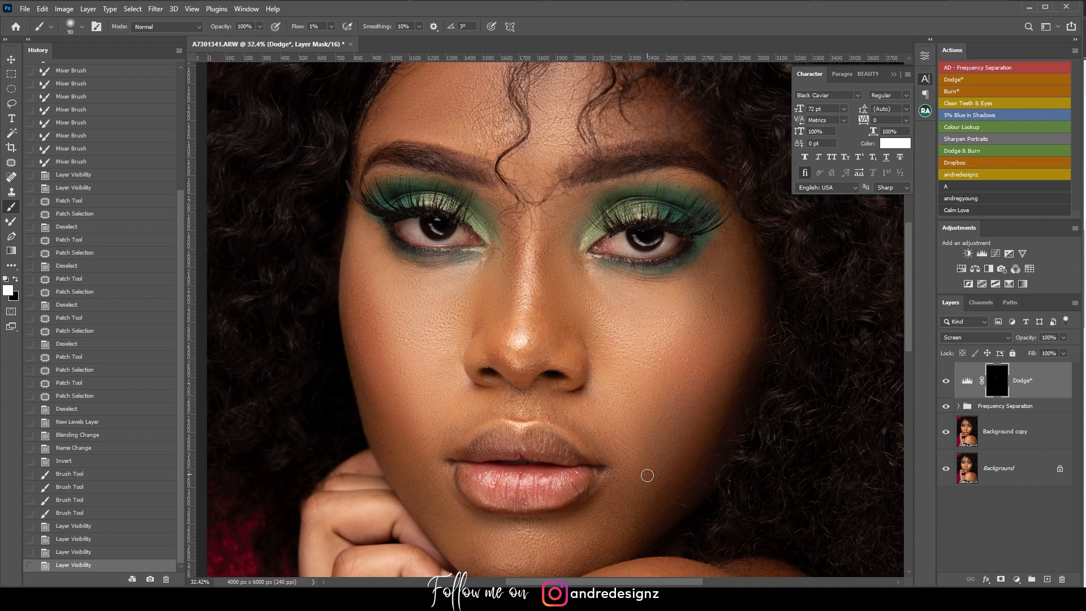
# Step: Brighten the chin on the Dodge* mask with a size 300 brush, and check the effect with the layer hidden and shown
pyautogui.moveTo(674, 478); pyautogui.dragTo(635, 260)
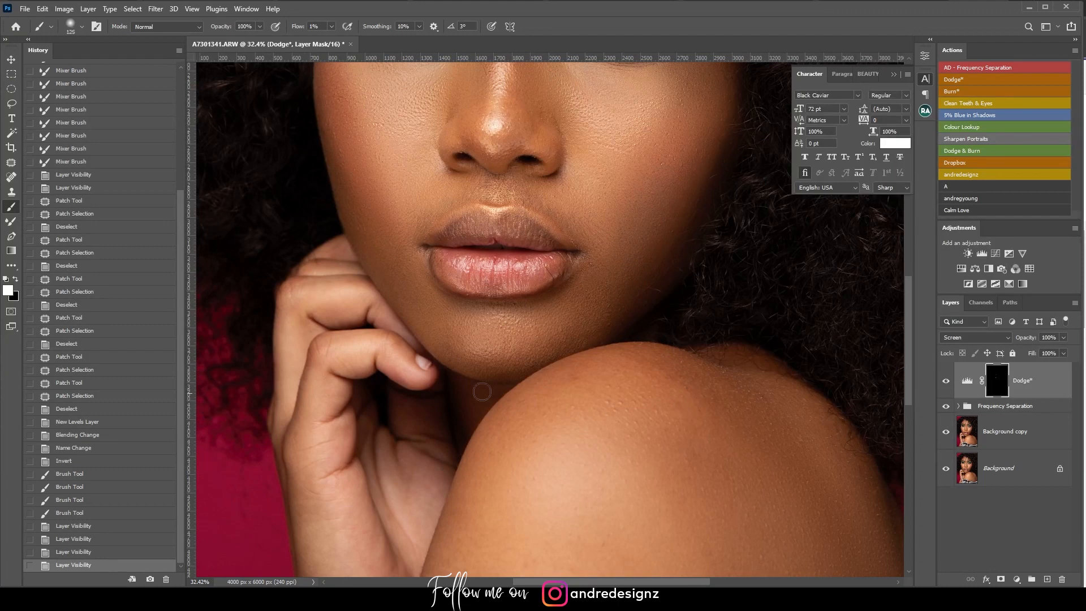
pyautogui.press(']')
pyautogui.press(']')
pyautogui.press(']')
pyautogui.press(']')
pyautogui.press(']')
pyautogui.press(']')
pyautogui.press(']')
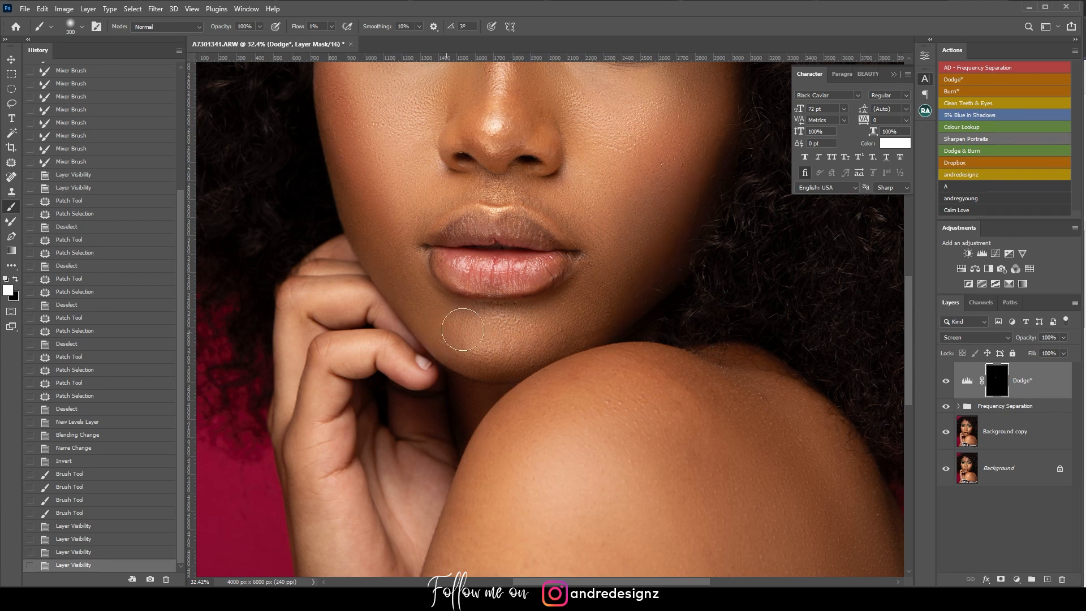
pyautogui.moveTo(528, 345)
pyautogui.mouseDown()
pyautogui.moveTo(527, 322)
pyautogui.moveTo(473, 346)
pyautogui.moveTo(444, 338)
pyautogui.moveTo(467, 348)
pyautogui.moveTo(400, 301)
pyautogui.moveTo(427, 308)
pyautogui.mouseUp()
pyautogui.moveTo(548, 328); pyautogui.dragTo(565, 327)
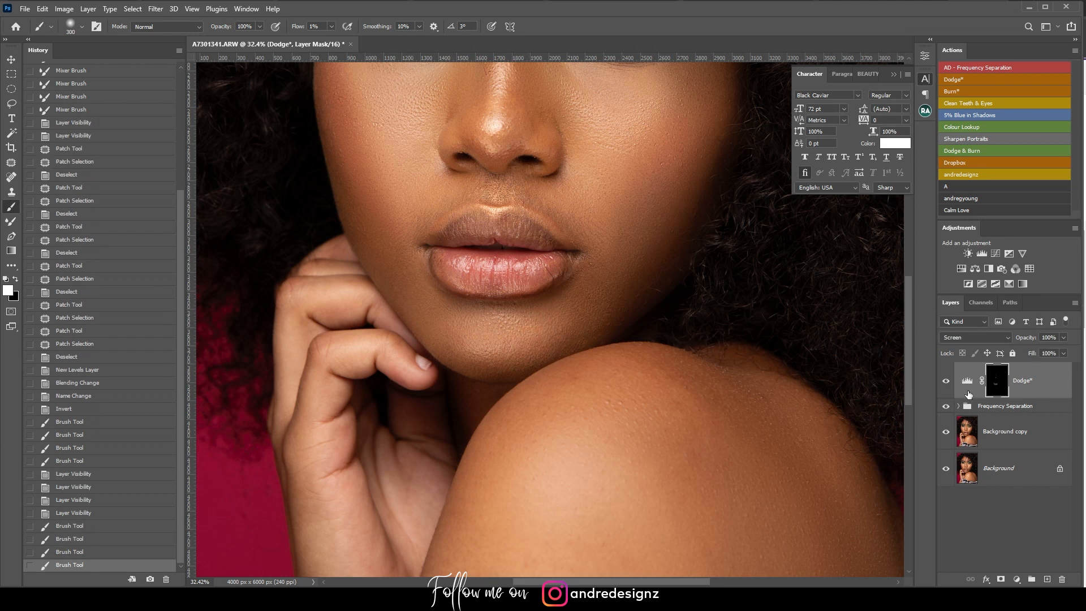
pyautogui.click(945, 386)
pyautogui.click(945, 386)
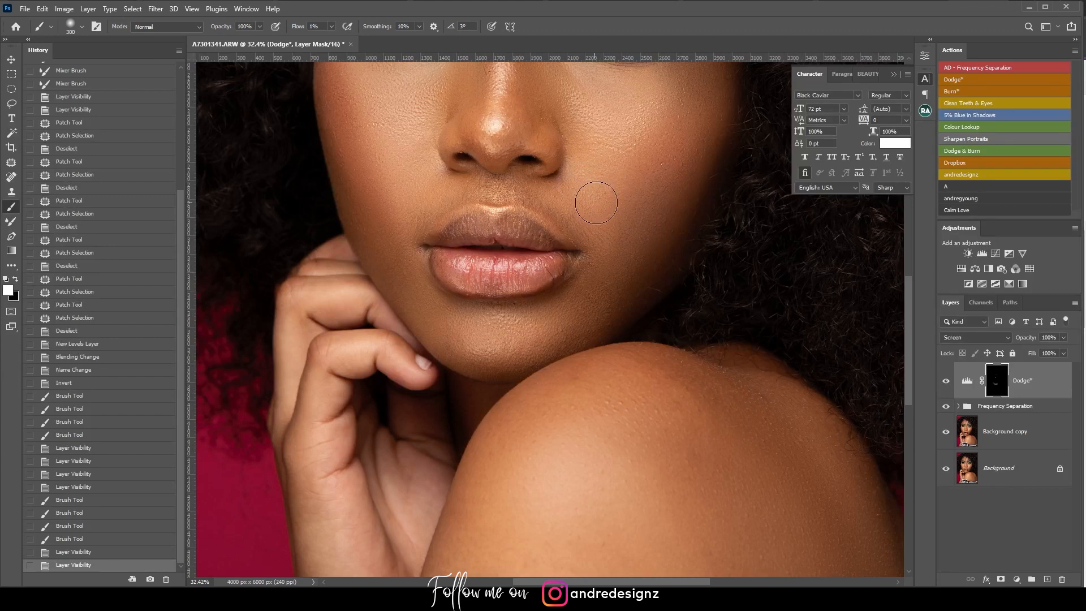
pyautogui.moveTo(596, 202); pyautogui.dragTo(724, 405)
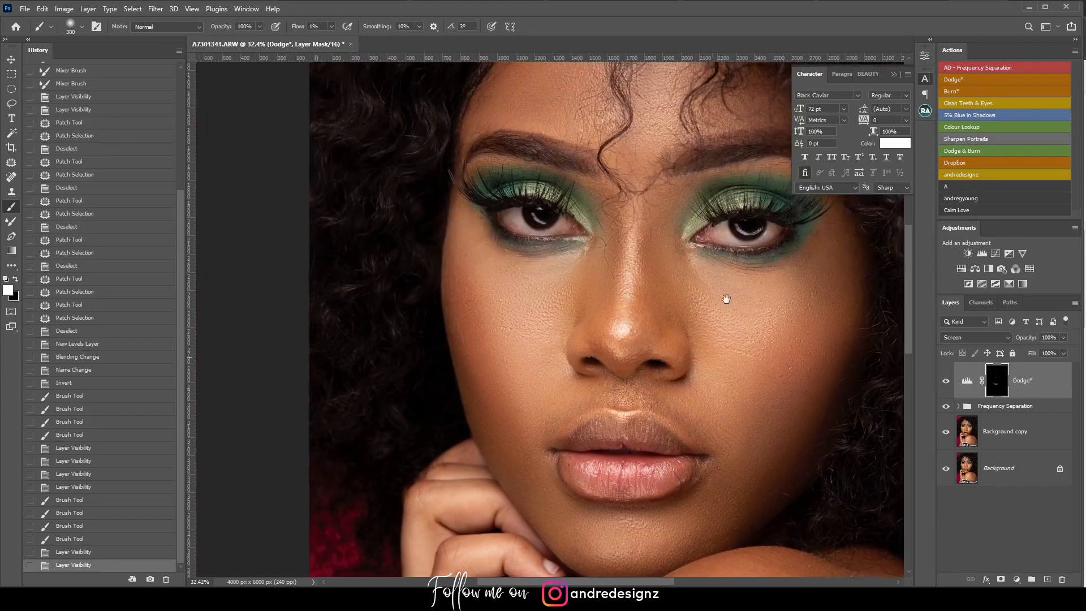
pyautogui.moveTo(727, 299); pyautogui.dragTo(643, 396)
pyautogui.moveTo(650, 344)
pyautogui.mouseDown()
pyautogui.moveTo(648, 353)
pyautogui.moveTo(644, 341)
pyautogui.mouseUp()
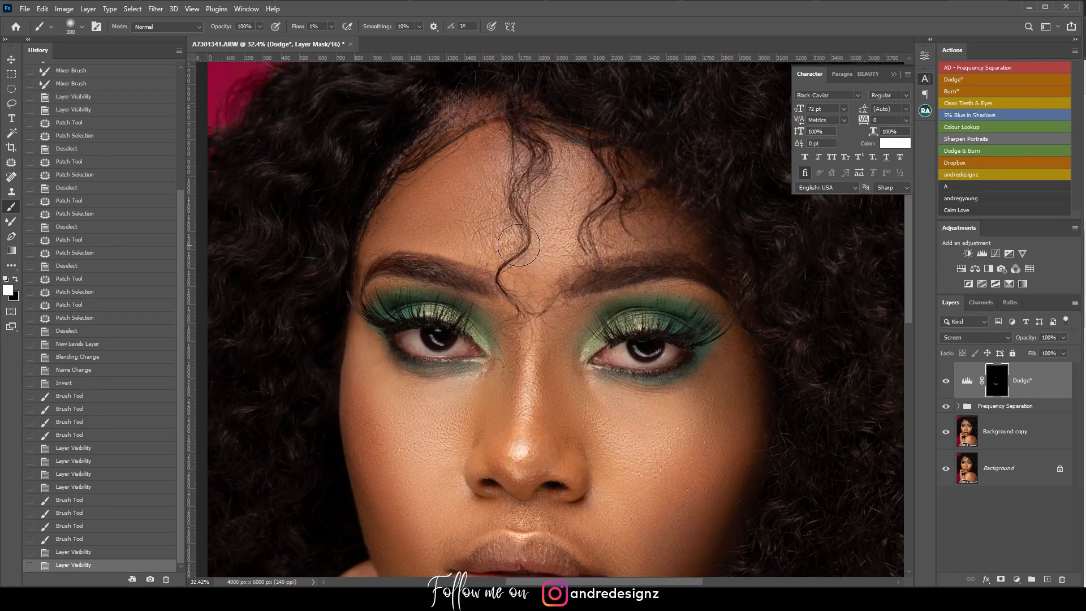
pyautogui.click(960, 407)
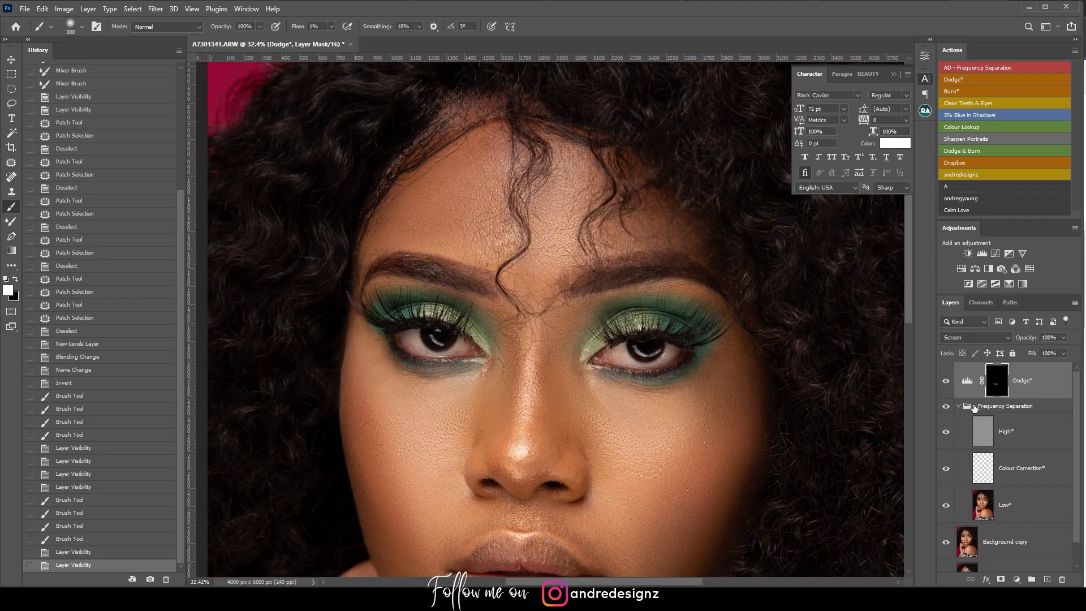
pyautogui.click(967, 407)
pyautogui.click(961, 407)
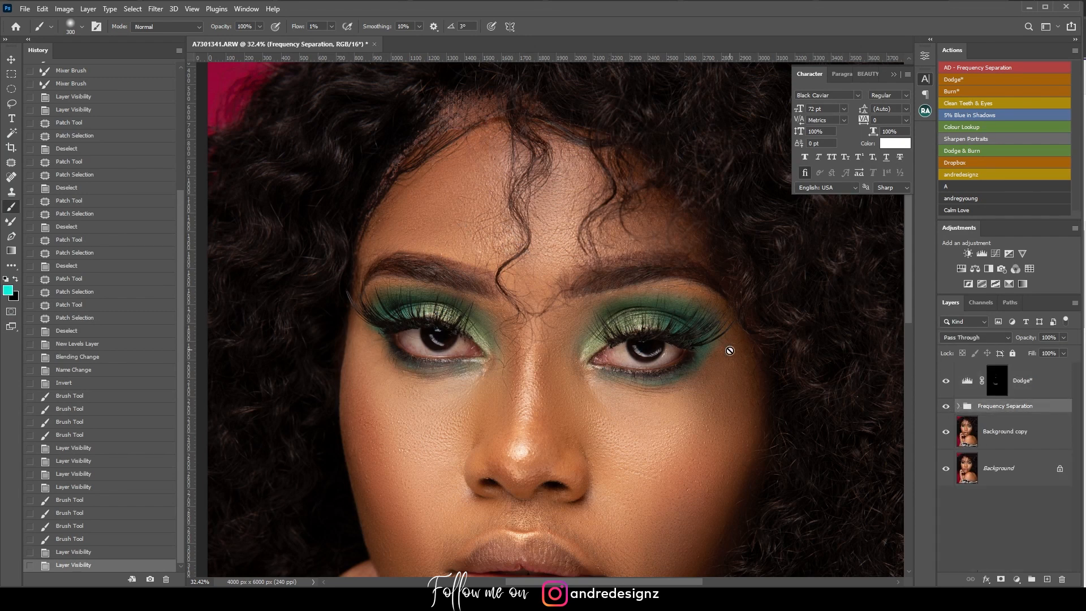
# Step: Run the Burn* action above the Dodge* layer and darken the image-right cheek and jaw contour on its mask with a size 300 brush
pyautogui.moveTo(729, 350); pyautogui.dragTo(673, 253)
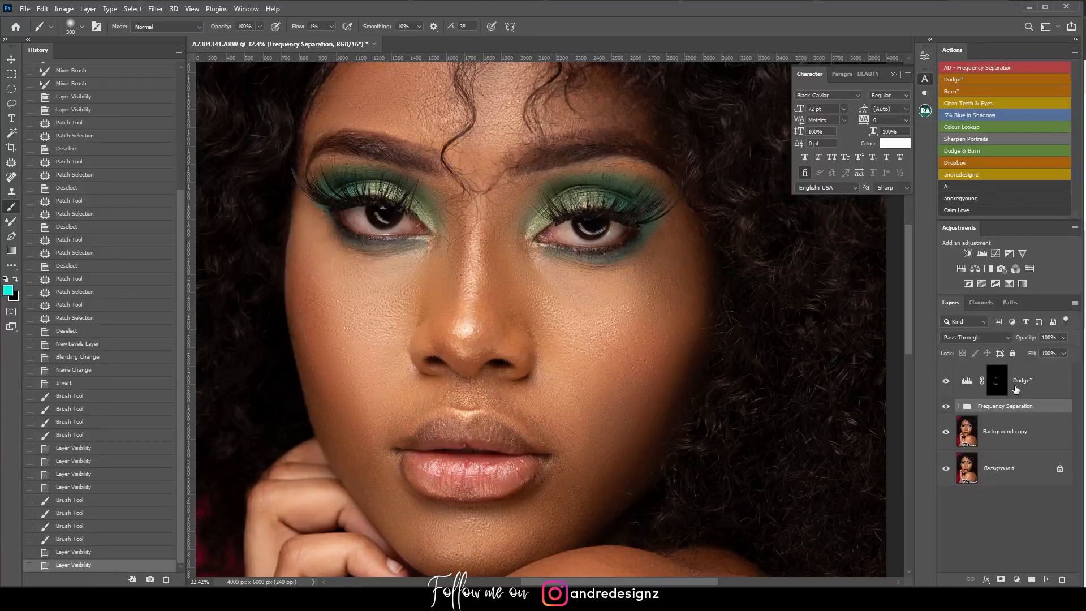
pyautogui.click(998, 381)
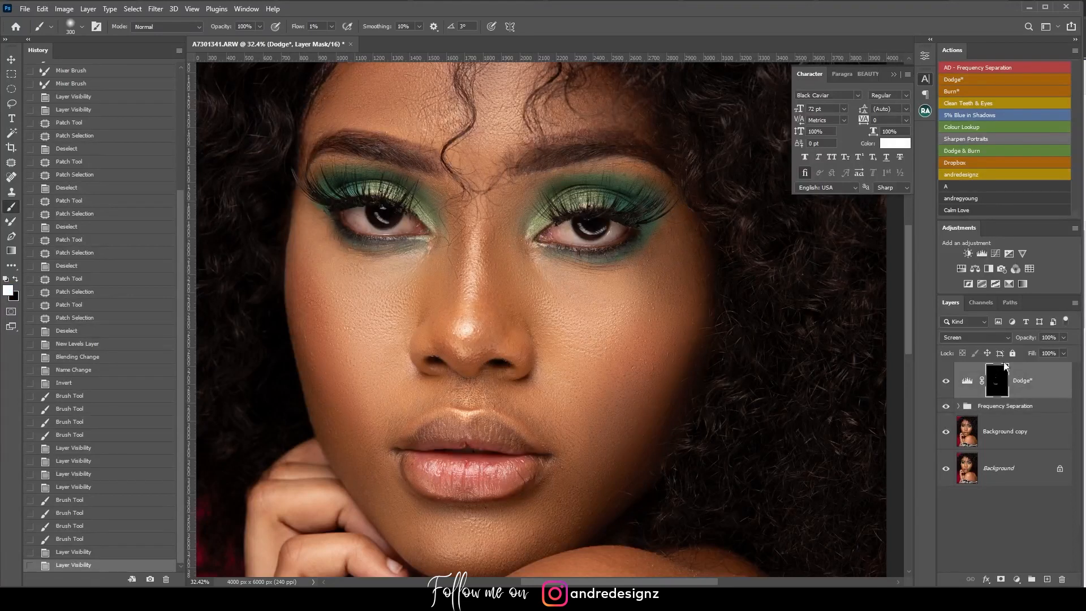
pyautogui.click(959, 92)
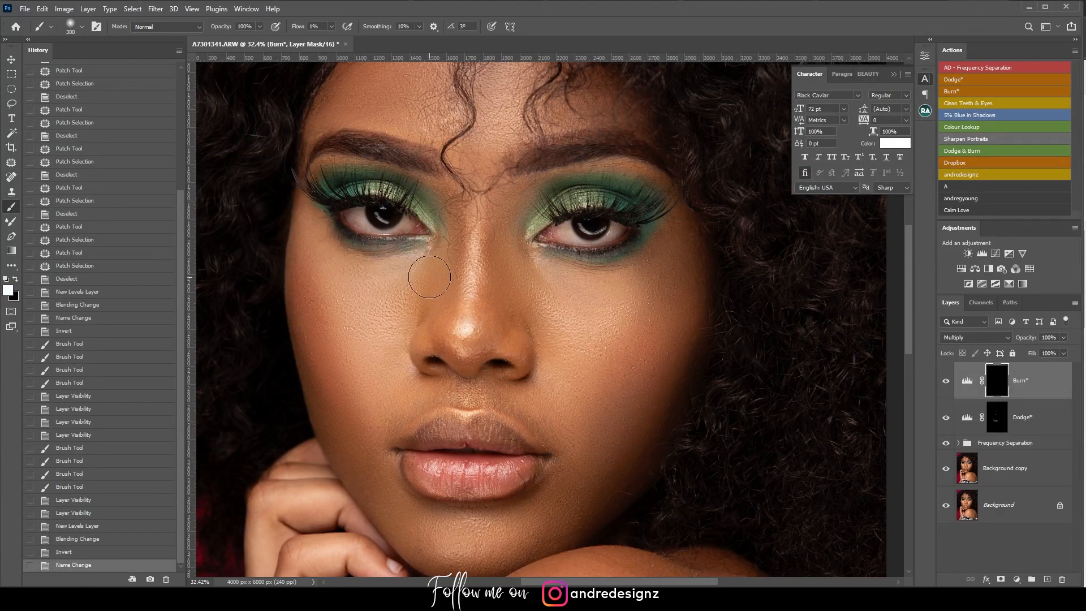
pyautogui.moveTo(679, 283); pyautogui.dragTo(631, 448)
pyautogui.moveTo(673, 303); pyautogui.dragTo(612, 459)
pyautogui.moveTo(684, 280)
pyautogui.mouseDown()
pyautogui.moveTo(673, 347)
pyautogui.moveTo(623, 451)
pyautogui.mouseUp()
pyautogui.moveTo(653, 393); pyautogui.dragTo(587, 492)
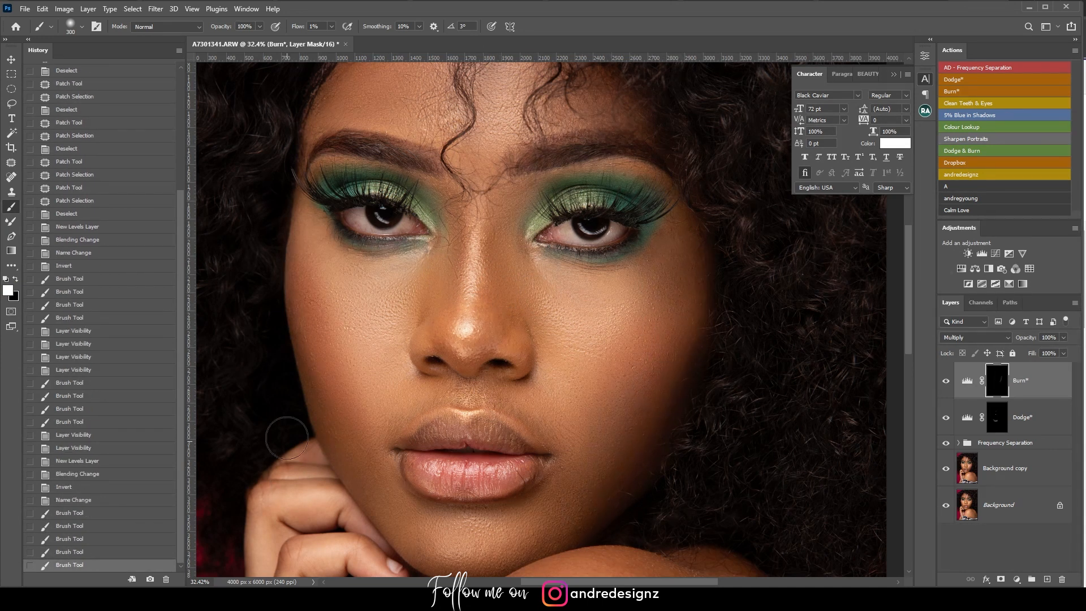
# Step: Deepen the cheek and jaw contours on both sides of the face on the Burn* mask, comparing the layer hidden and shown
pyautogui.moveTo(309, 226)
pyautogui.mouseDown()
pyautogui.moveTo(332, 315)
pyautogui.moveTo(405, 425)
pyautogui.mouseUp()
pyautogui.moveTo(338, 374)
pyautogui.mouseDown()
pyautogui.moveTo(386, 460)
pyautogui.moveTo(397, 511)
pyautogui.mouseUp()
pyautogui.moveTo(329, 416); pyautogui.dragTo(339, 435)
pyautogui.moveTo(282, 305)
pyautogui.mouseDown()
pyautogui.moveTo(298, 310)
pyautogui.moveTo(332, 364)
pyautogui.mouseUp()
pyautogui.moveTo(323, 269); pyautogui.dragTo(358, 406)
pyautogui.moveTo(318, 272); pyautogui.dragTo(329, 300)
pyautogui.moveTo(295, 216); pyautogui.dragTo(308, 240)
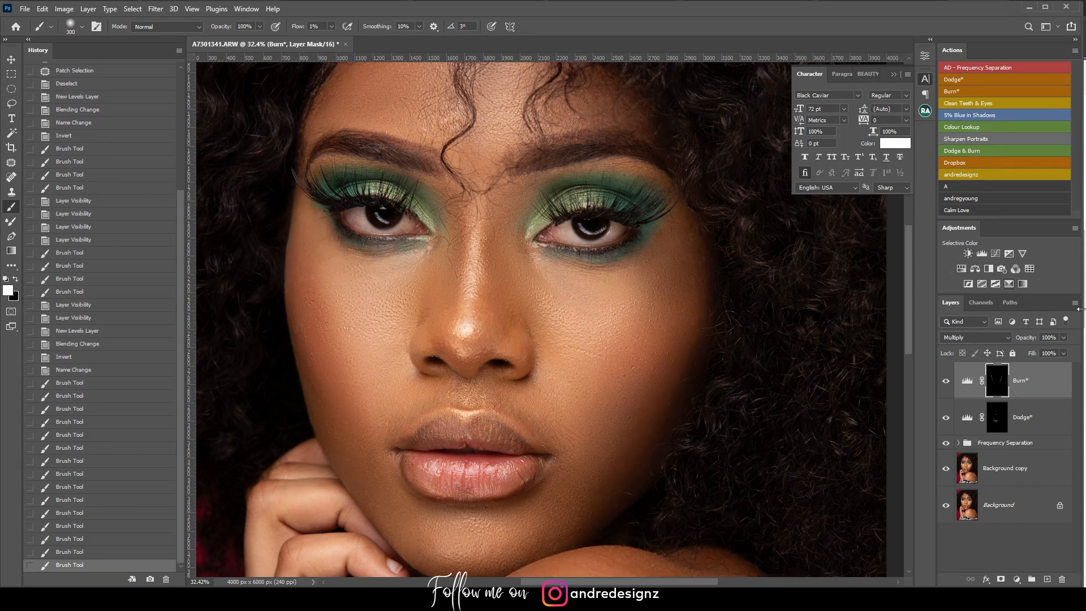
pyautogui.click(946, 386)
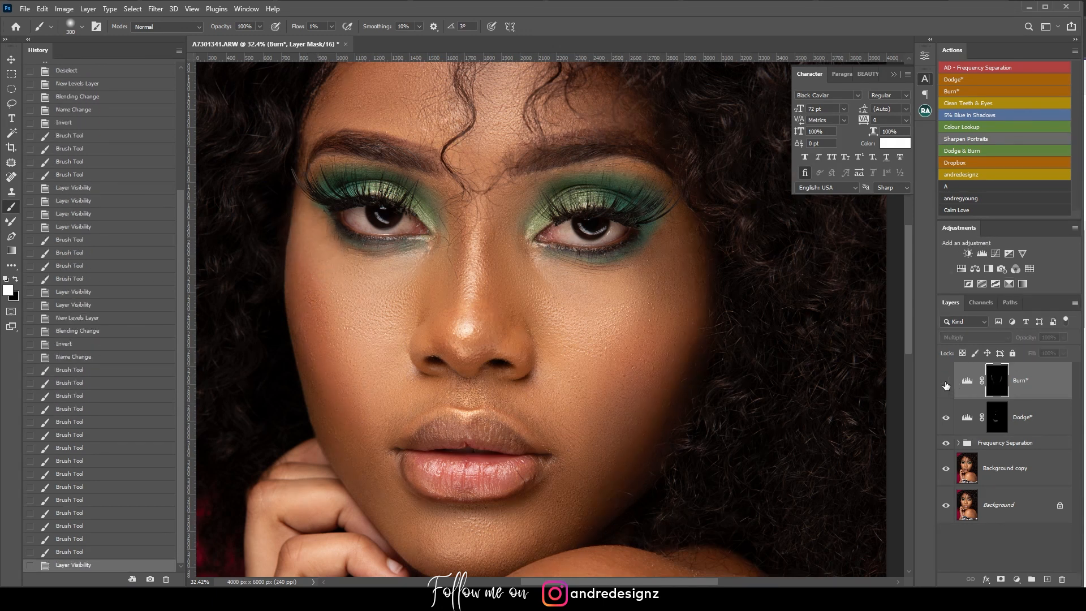
pyautogui.click(945, 383)
pyautogui.moveTo(687, 244); pyautogui.dragTo(682, 385)
pyautogui.moveTo(693, 304); pyautogui.dragTo(641, 439)
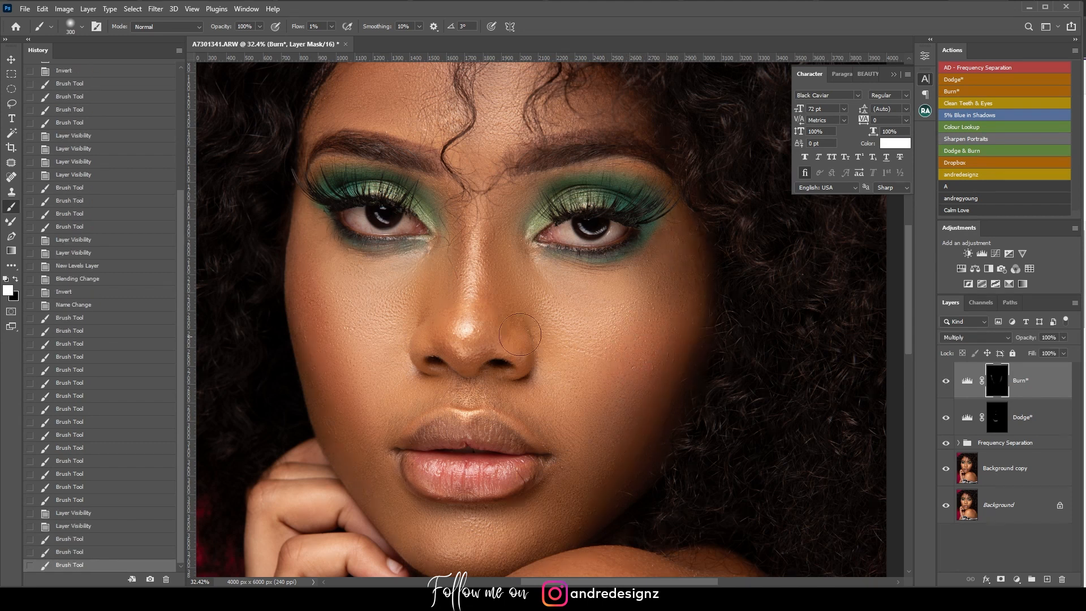
# Step: Darken both sides of the nose bridge on the Burn* mask, reducing the brush size from 300 to 150
pyautogui.moveTo(502, 252); pyautogui.dragTo(509, 261)
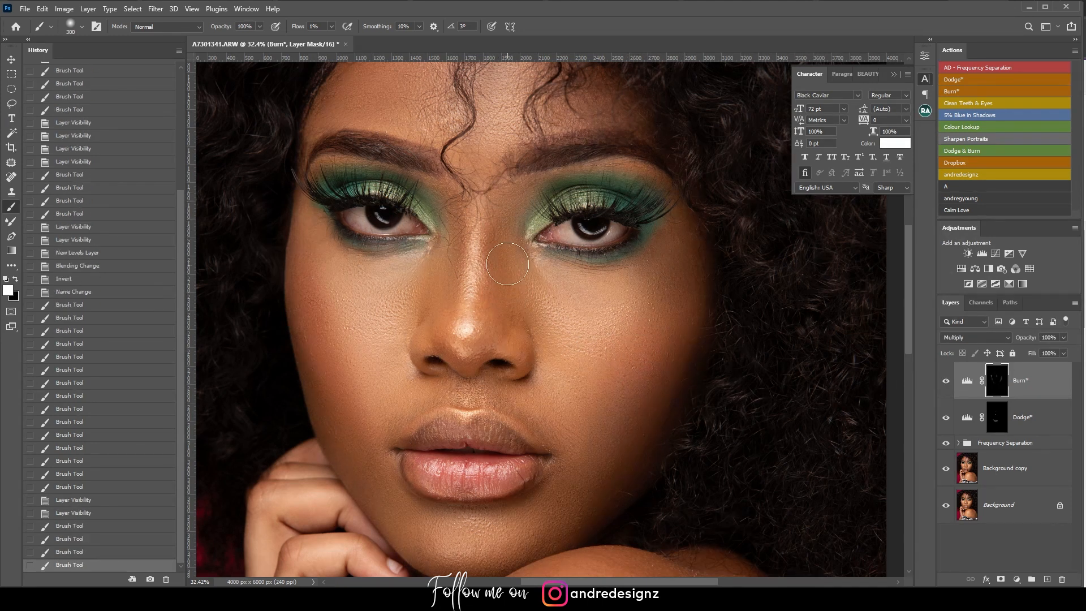
pyautogui.press('[')
pyautogui.press('[')
pyautogui.press('[')
pyautogui.press('[')
pyautogui.moveTo(448, 244)
pyautogui.mouseDown()
pyautogui.moveTo(449, 265)
pyautogui.moveTo(441, 259)
pyautogui.moveTo(450, 308)
pyautogui.mouseUp()
pyautogui.moveTo(443, 260); pyautogui.dragTo(458, 254)
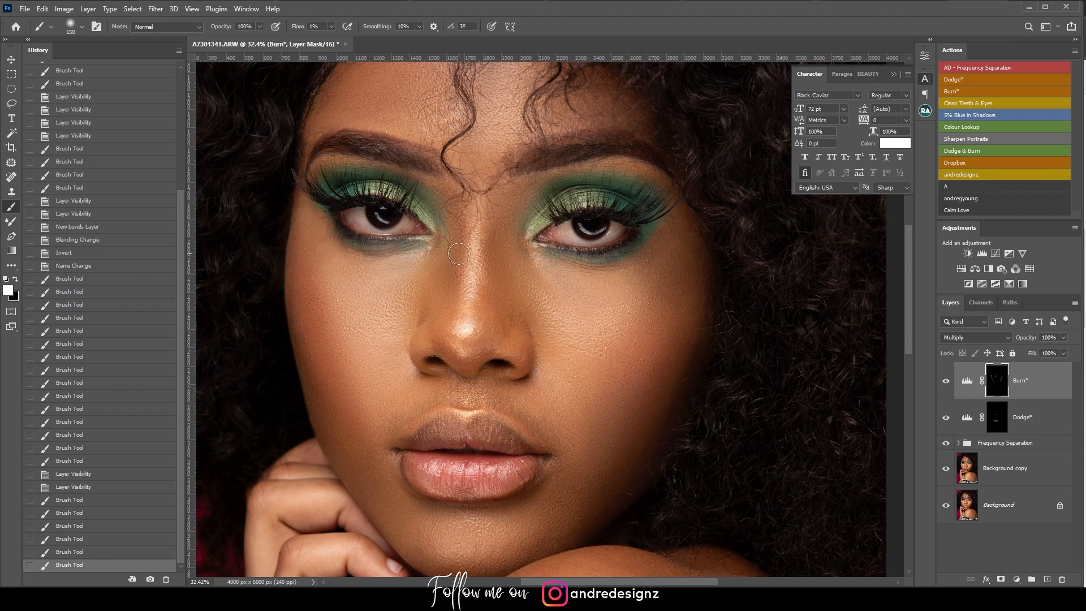
# Step: Brighten the skin around the upper lip, beside the nostril and under both eyes on the Dodge* mask with the size 150 brush
pyautogui.scroll(-10, 459, 254)
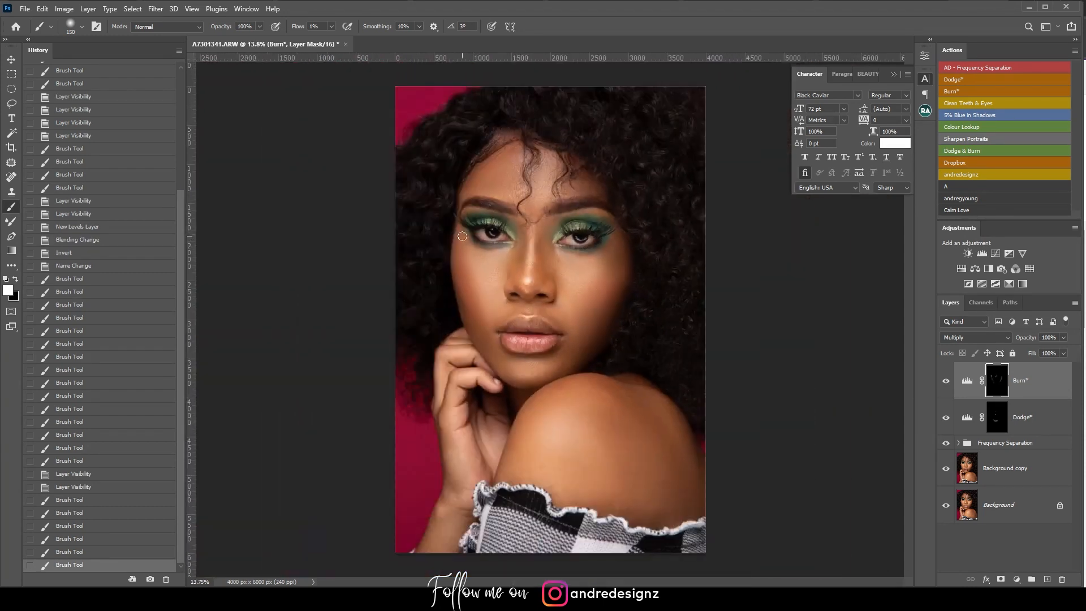
pyautogui.scroll(3, 462, 235)
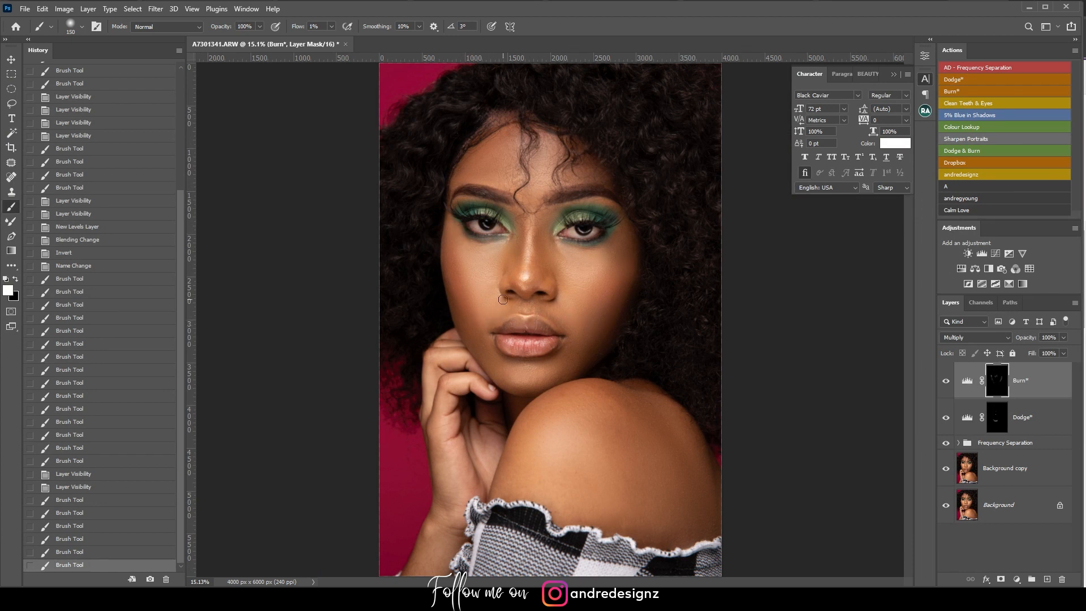
pyautogui.scroll(4, 503, 299)
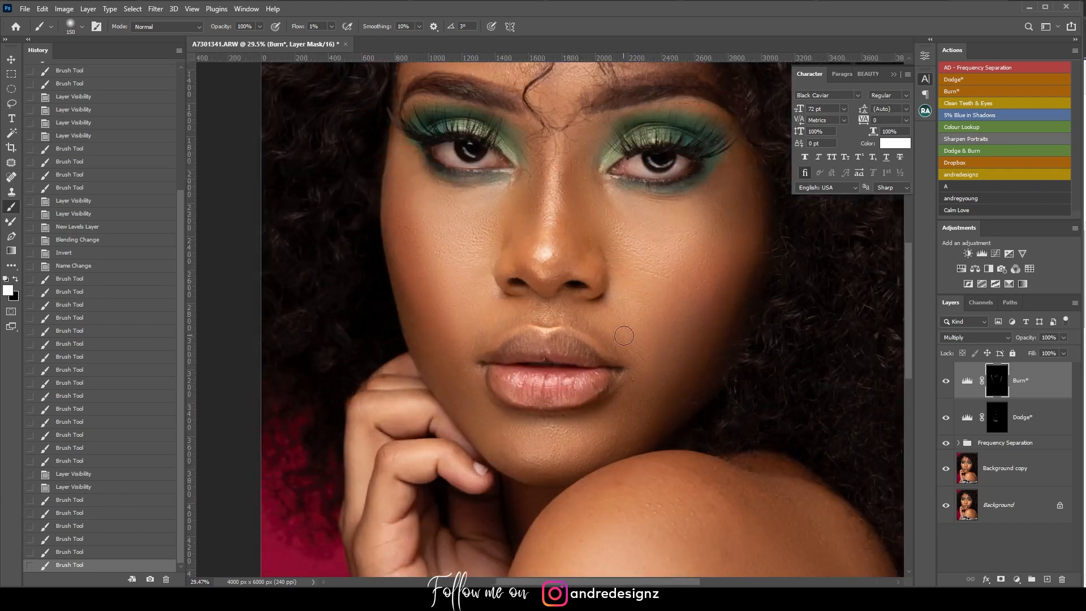
pyautogui.click(1035, 421)
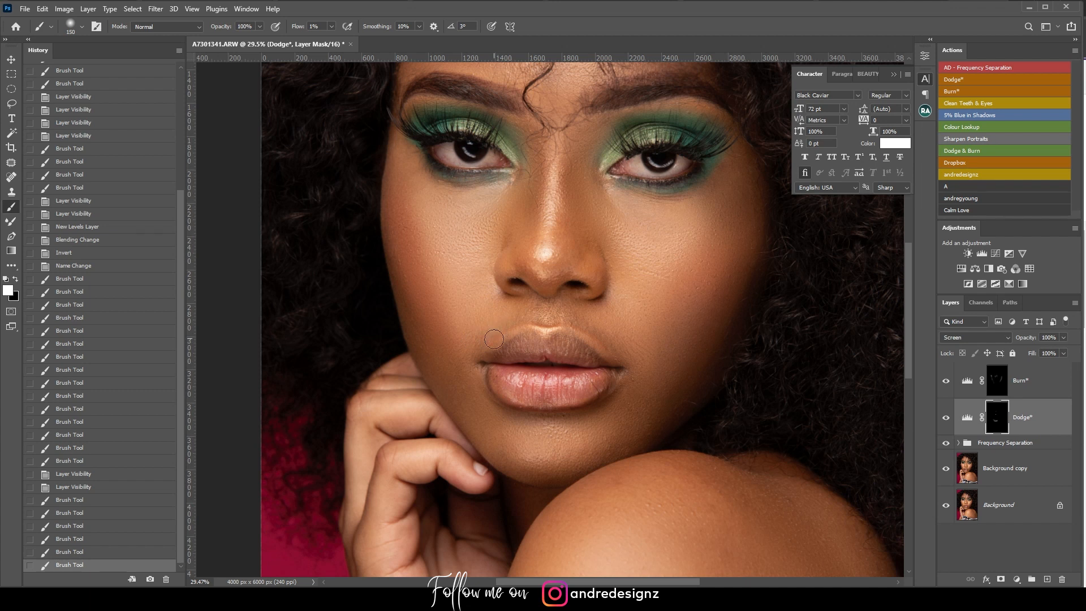
pyautogui.moveTo(476, 351); pyautogui.dragTo(515, 321)
pyautogui.moveTo(581, 323); pyautogui.dragTo(631, 354)
pyautogui.moveTo(632, 355)
pyautogui.mouseDown()
pyautogui.moveTo(579, 317)
pyautogui.moveTo(616, 309)
pyautogui.mouseUp()
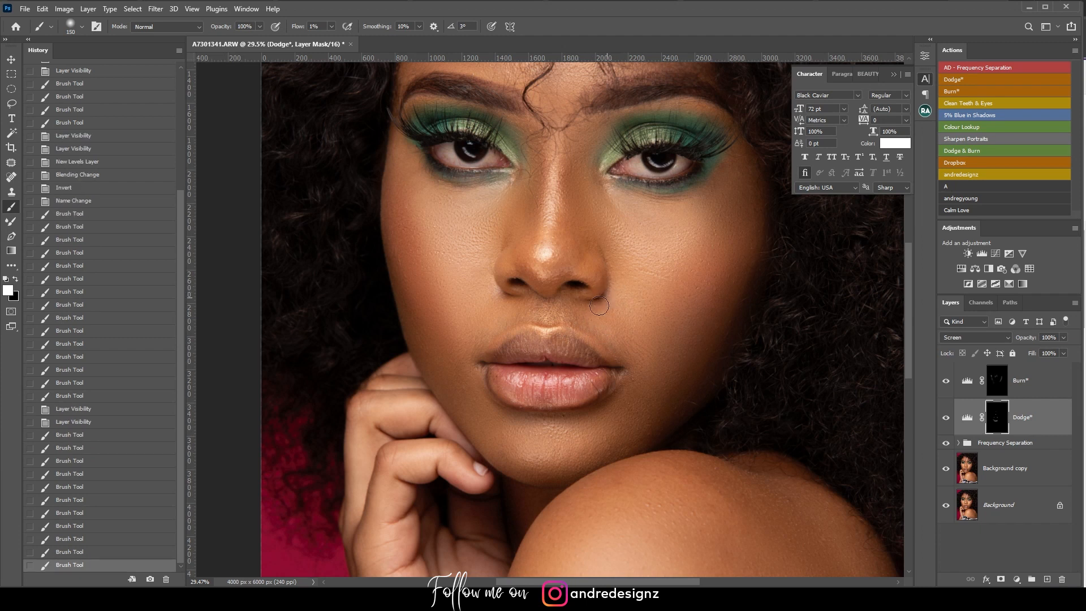
pyautogui.click(615, 292)
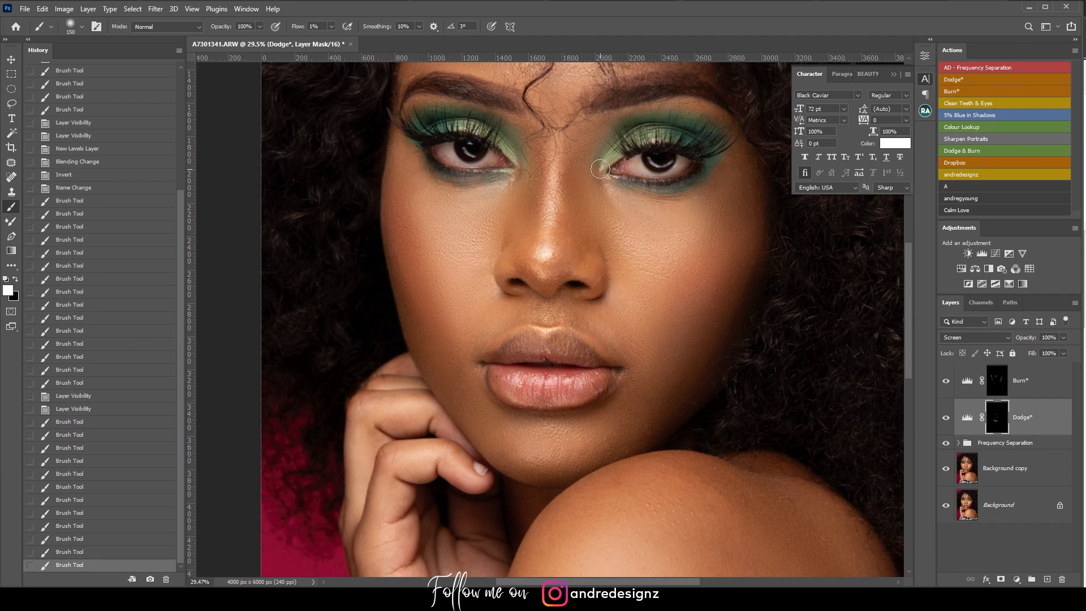
pyautogui.moveTo(596, 179)
pyautogui.mouseDown()
pyautogui.moveTo(651, 240)
pyautogui.moveTo(618, 215)
pyautogui.moveTo(628, 227)
pyautogui.moveTo(609, 195)
pyautogui.moveTo(677, 234)
pyautogui.mouseUp()
pyautogui.moveTo(479, 206)
pyautogui.mouseDown()
pyautogui.moveTo(497, 193)
pyautogui.moveTo(497, 230)
pyautogui.moveTo(497, 198)
pyautogui.moveTo(492, 214)
pyautogui.mouseUp()
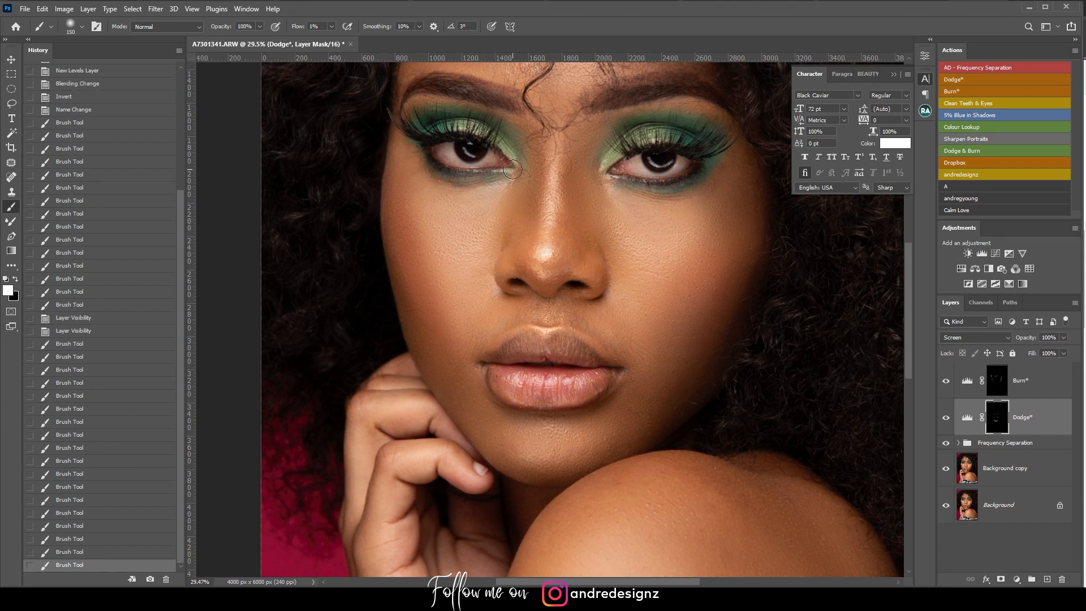
# Step: Stamp all visible layers into a new layer above Burn* and duplicate the stamped layer
pyautogui.scroll(-12, 541, 162)
pyautogui.scroll(5, 576, 418)
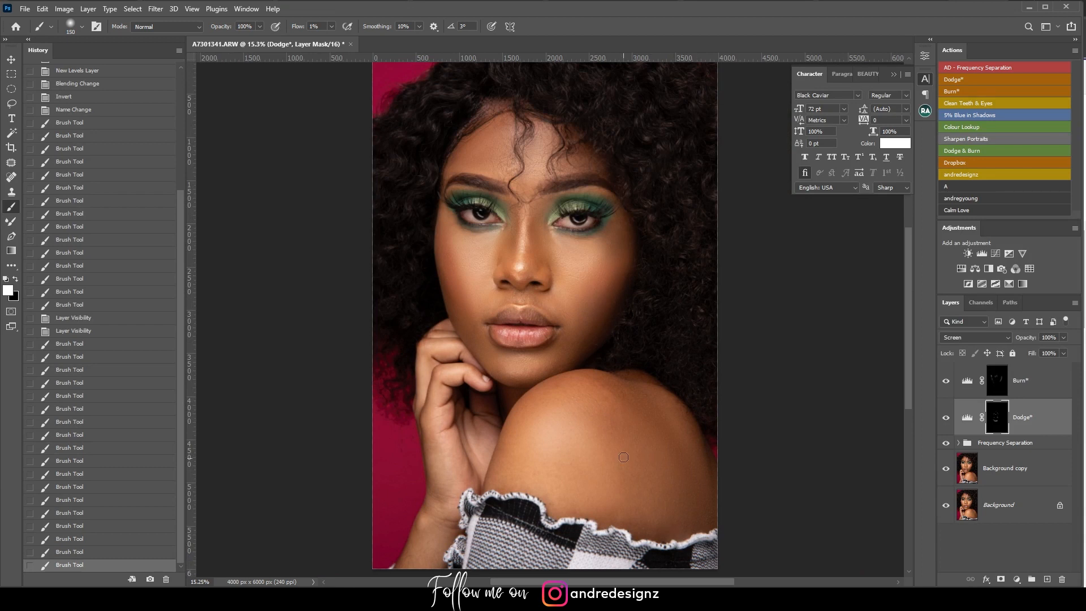
pyautogui.scroll(-4, 623, 457)
pyautogui.scroll(3, 580, 388)
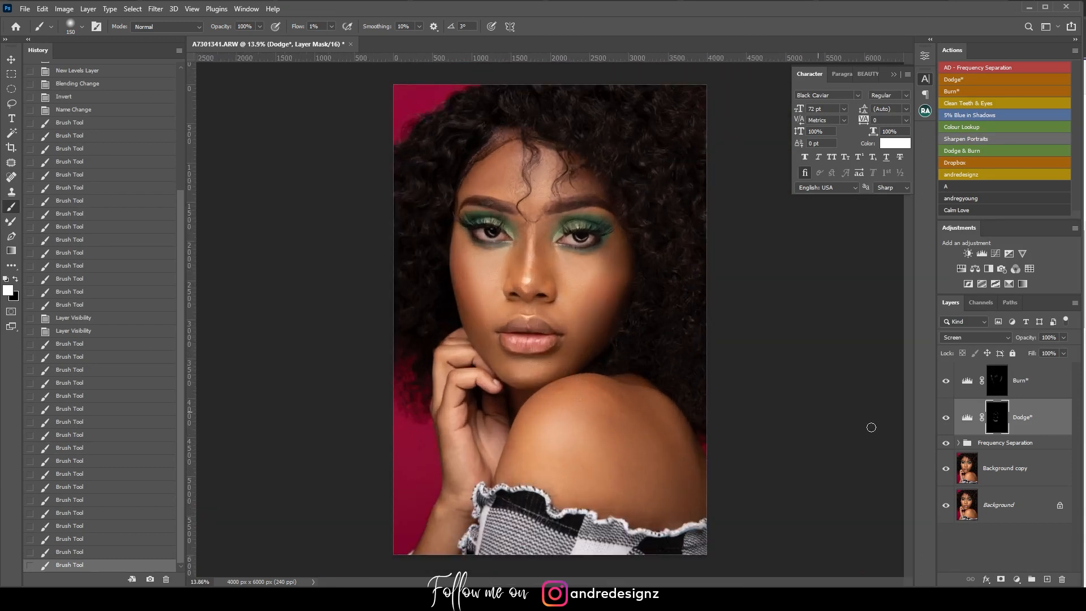
pyautogui.click(1025, 386)
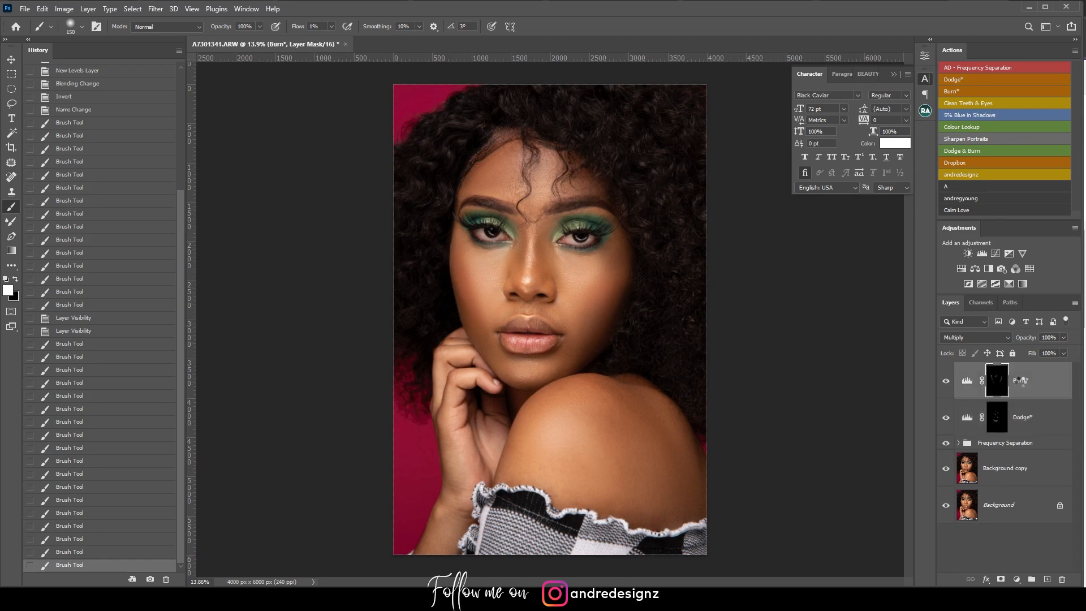
pyautogui.hotkey('ctrl', 'shift', 'alt', 'e')
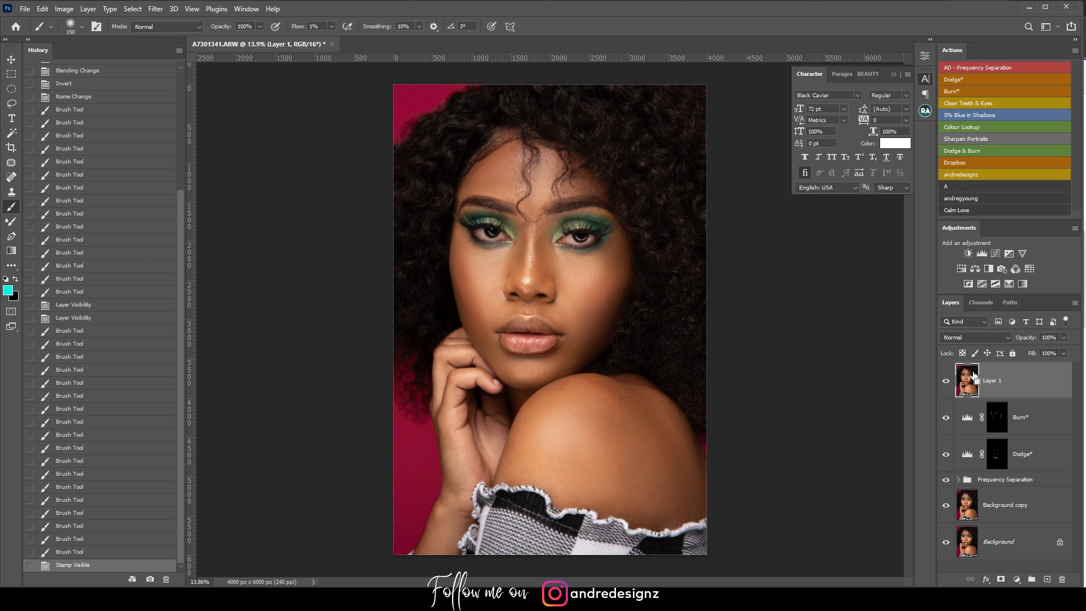
pyautogui.hotkey('ctrl', 'j')
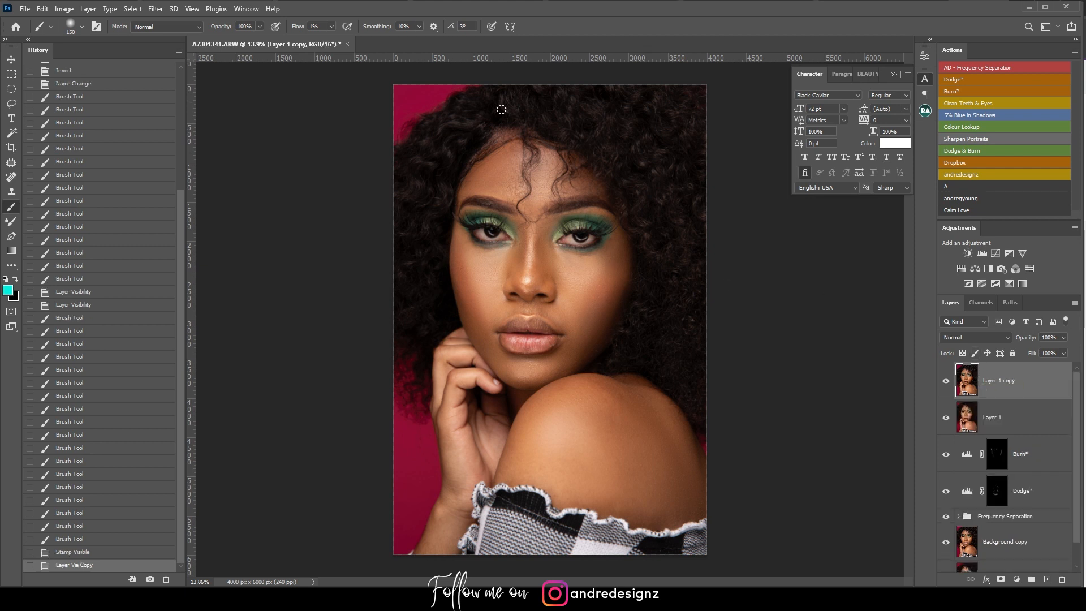
# Step: Try to clone smooth forehead skin over the stray hairs at the central curl with the Clone Stamp tool at 82% flow
pyautogui.scroll(5, 522, 215)
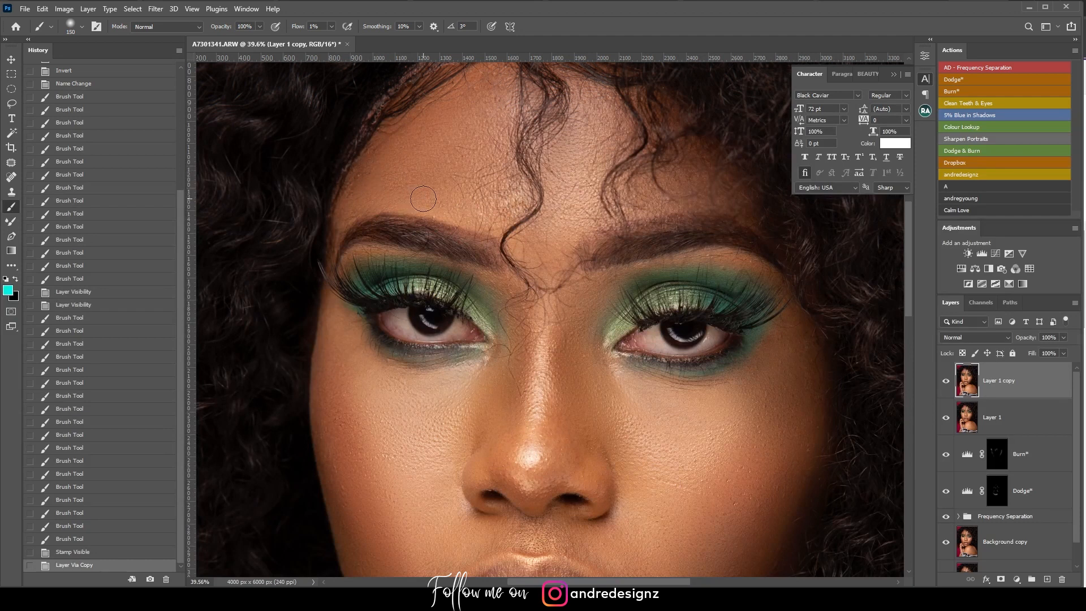
pyautogui.click(12, 192)
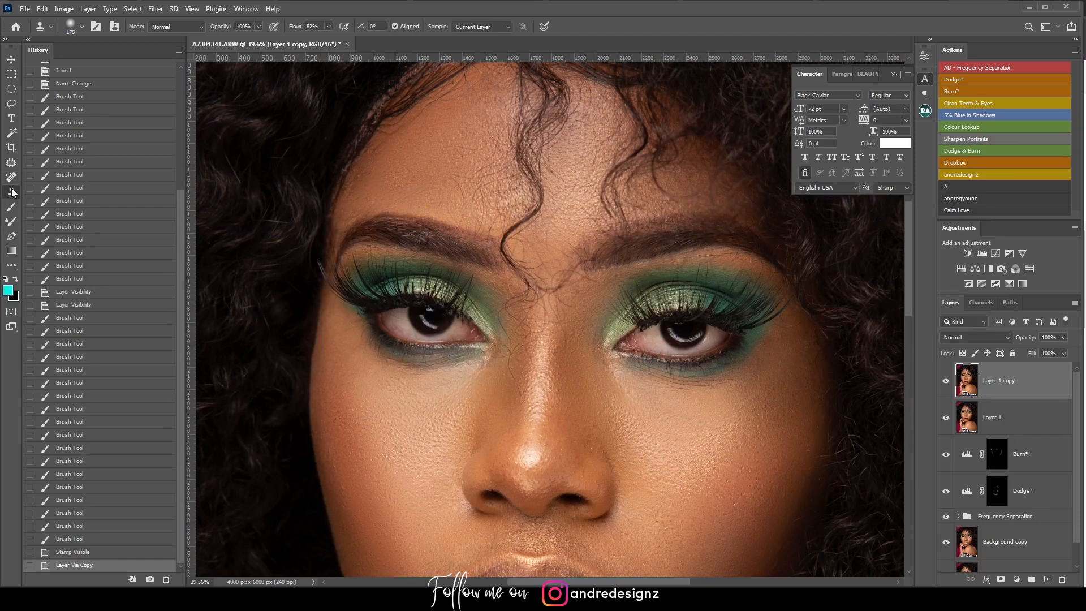
pyautogui.keyDown('alt'); pyautogui.click(427, 172); pyautogui.keyUp('alt')
pyautogui.moveTo(505, 198)
pyautogui.mouseDown()
pyautogui.moveTo(521, 197)
pyautogui.moveTo(506, 199)
pyautogui.moveTo(537, 225)
pyautogui.mouseUp()
pyautogui.hotkey('ctrl', 'z')
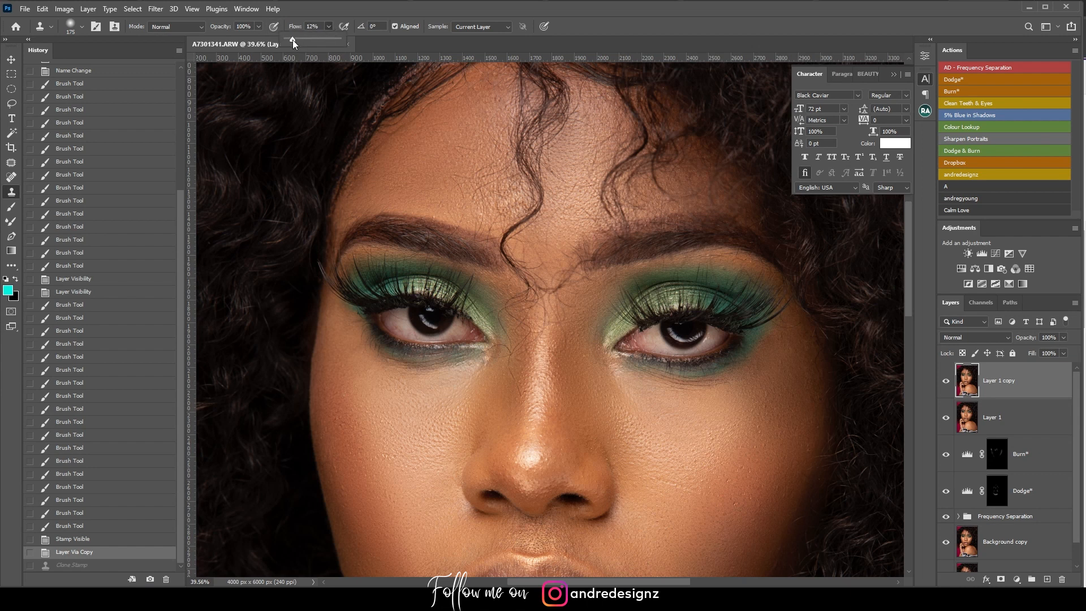
# Step: Clone nearby forehead skin over the area beside the central curl with the Clone Stamp at 12% flow
pyautogui.keyDown('alt'); pyautogui.click(572, 183); pyautogui.keyUp('alt')
pyautogui.moveTo(522, 199)
pyautogui.mouseDown()
pyautogui.moveTo(517, 191)
pyautogui.moveTo(503, 208)
pyautogui.moveTo(513, 177)
pyautogui.mouseUp()
pyautogui.scroll(-3, 623, 195)
pyautogui.scroll(-1, 624, 195)
pyautogui.scroll(4, 565, 181)
pyautogui.scroll(1, 534, 175)
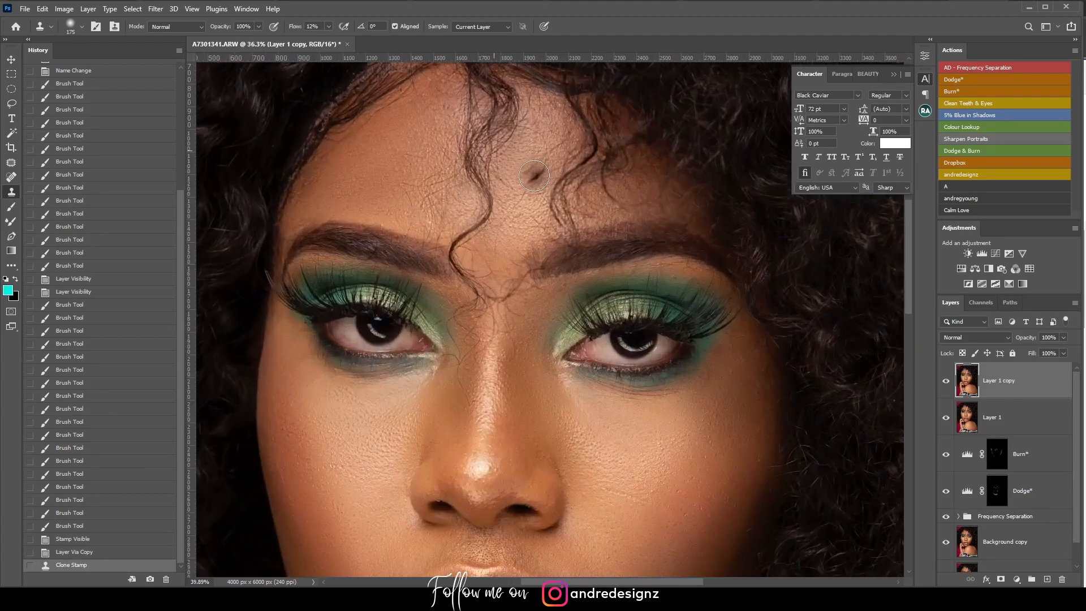
# Step: Duplicate Layer 1 copy and raise the Clone Stamp flow to 86%
pyautogui.moveTo(428, 116); pyautogui.dragTo(473, 236)
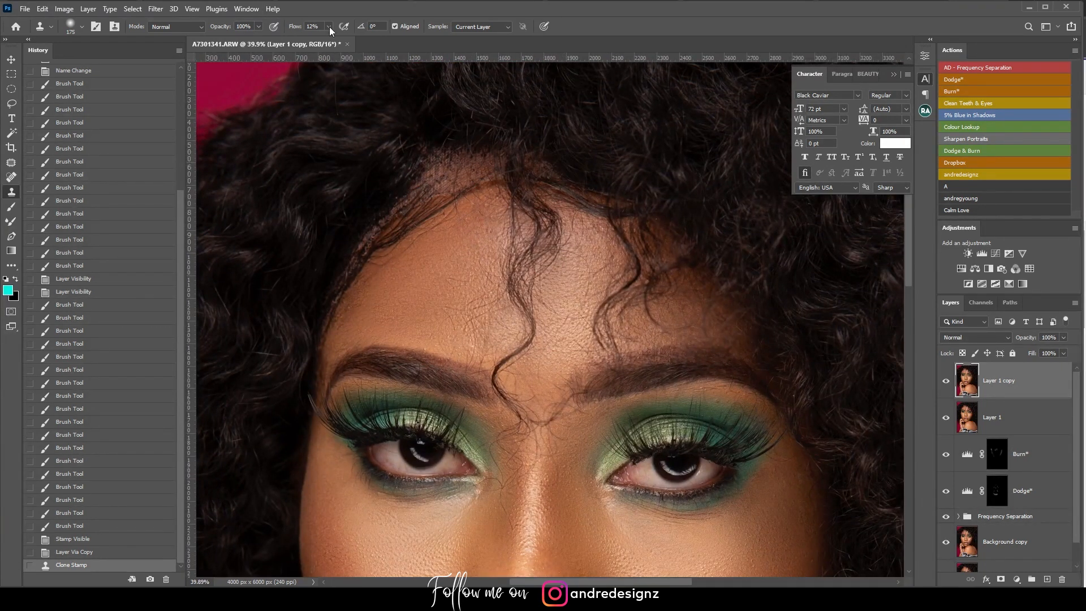
pyautogui.moveTo(1019, 389); pyautogui.dragTo(1048, 580)
pyautogui.scroll(-1, 412, 121)
pyautogui.moveTo(327, 36); pyautogui.dragTo(367, 41)
pyautogui.scroll(1, 555, 138)
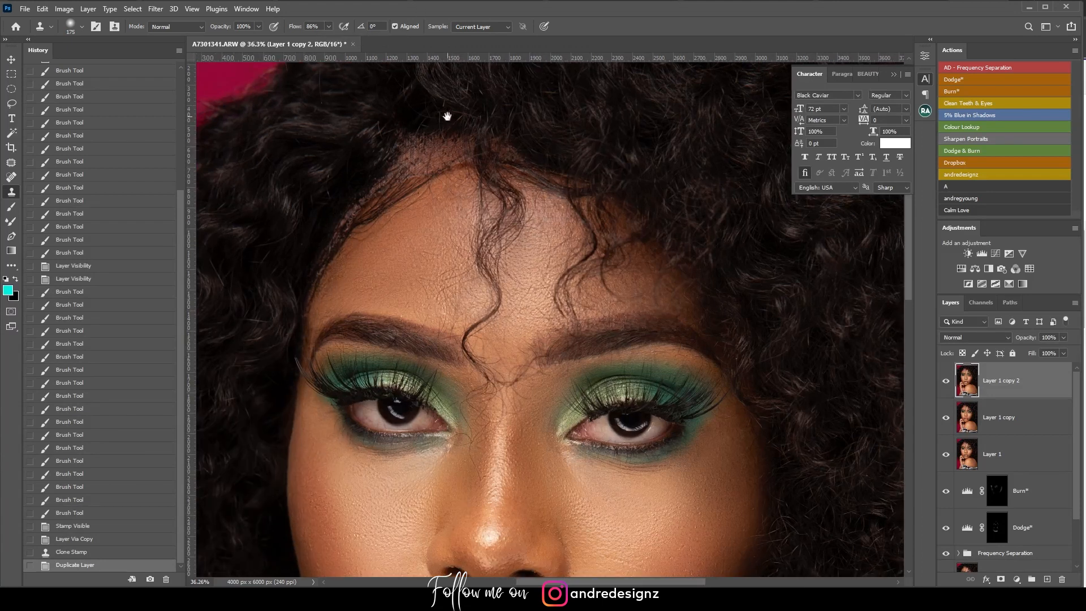
# Step: Fill the thin hairline above the forehead by cloning nearby dark curls over it with a size 500 Clone Stamp brush
pyautogui.moveTo(447, 116); pyautogui.dragTo(495, 239)
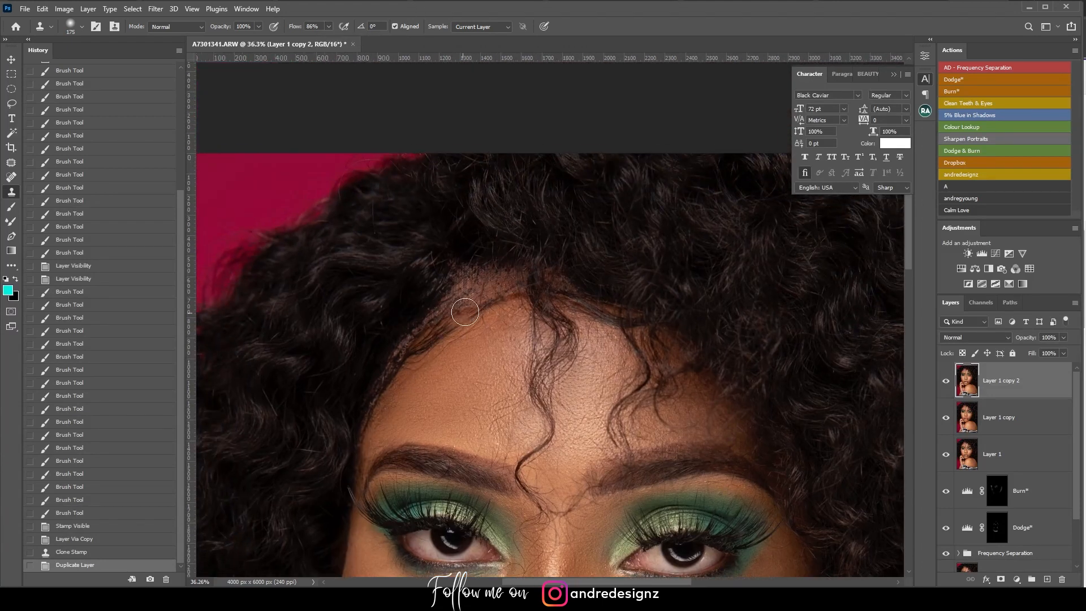
pyautogui.press(']')
pyautogui.press(']')
pyautogui.press(']')
pyautogui.press(']')
pyautogui.press(']')
pyautogui.keyDown('alt'); pyautogui.click(433, 241); pyautogui.keyUp('alt')
pyautogui.moveTo(485, 267)
pyautogui.mouseDown()
pyautogui.moveTo(510, 259)
pyautogui.moveTo(440, 281)
pyautogui.moveTo(337, 346)
pyautogui.mouseUp()
pyautogui.keyDown('alt'); pyautogui.click(560, 194); pyautogui.keyUp('alt')
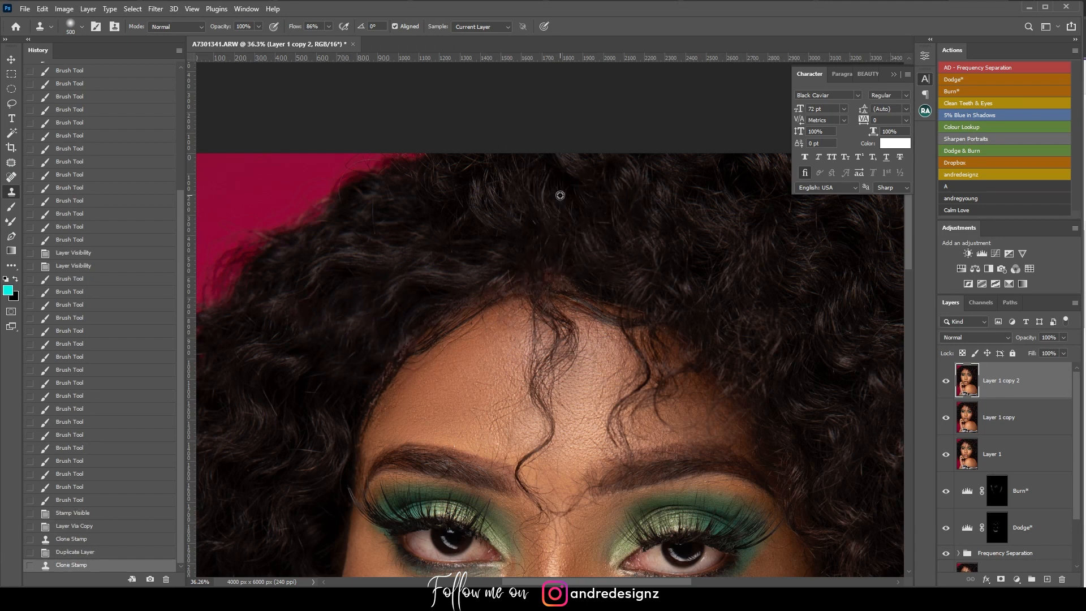
pyautogui.moveTo(564, 260)
pyautogui.mouseDown()
pyautogui.moveTo(521, 254)
pyautogui.moveTo(451, 279)
pyautogui.moveTo(383, 315)
pyautogui.moveTo(334, 361)
pyautogui.mouseUp()
pyautogui.scroll(-5, 607, 319)
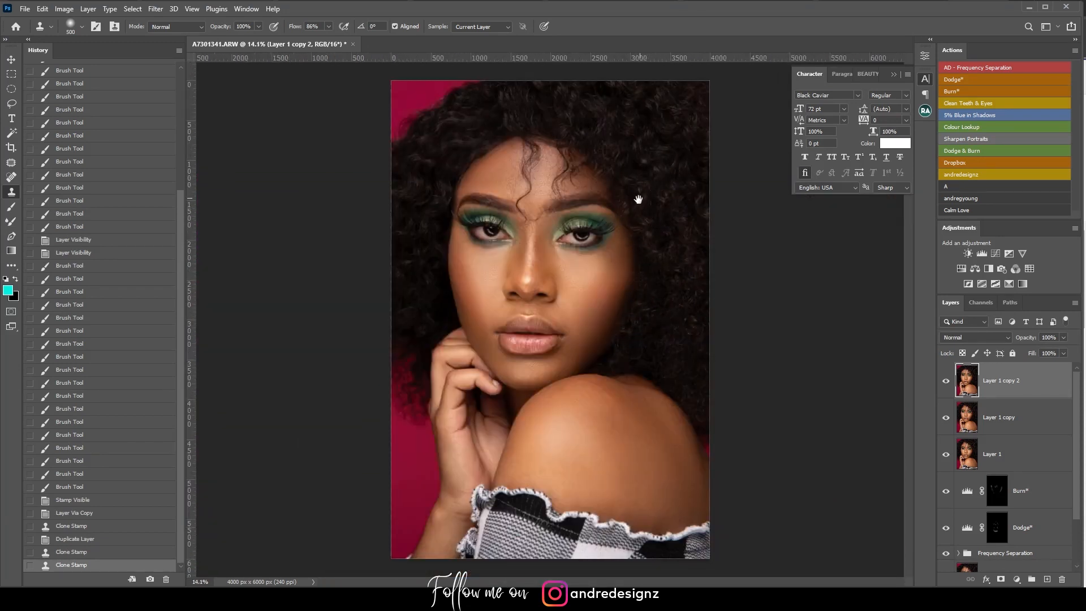
# Step: Run the Clean Teeth & Eyes action above Layer 1 copy 2 and switch to the Brush tool at 15% flow
pyautogui.scroll(2, 606, 277)
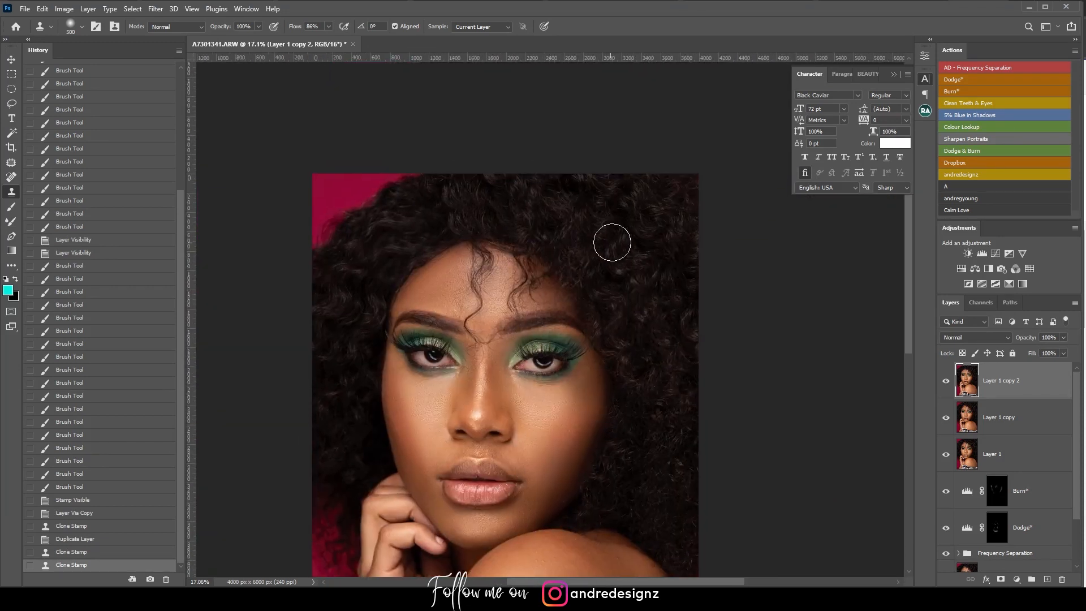
pyautogui.scroll(-2, 657, 362)
pyautogui.scroll(3, 647, 347)
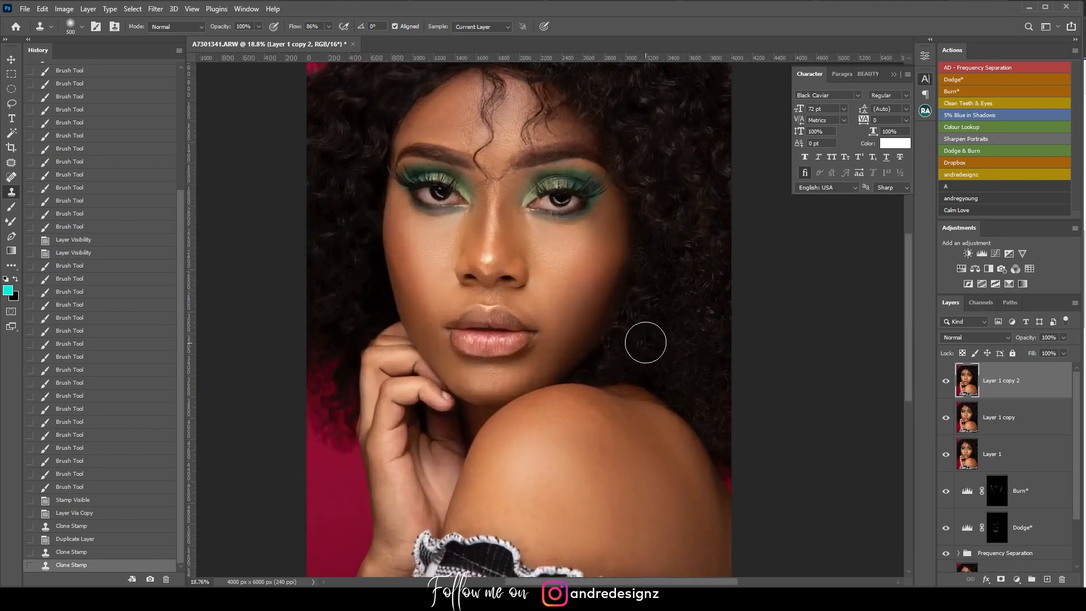
pyautogui.scroll(-1, 645, 342)
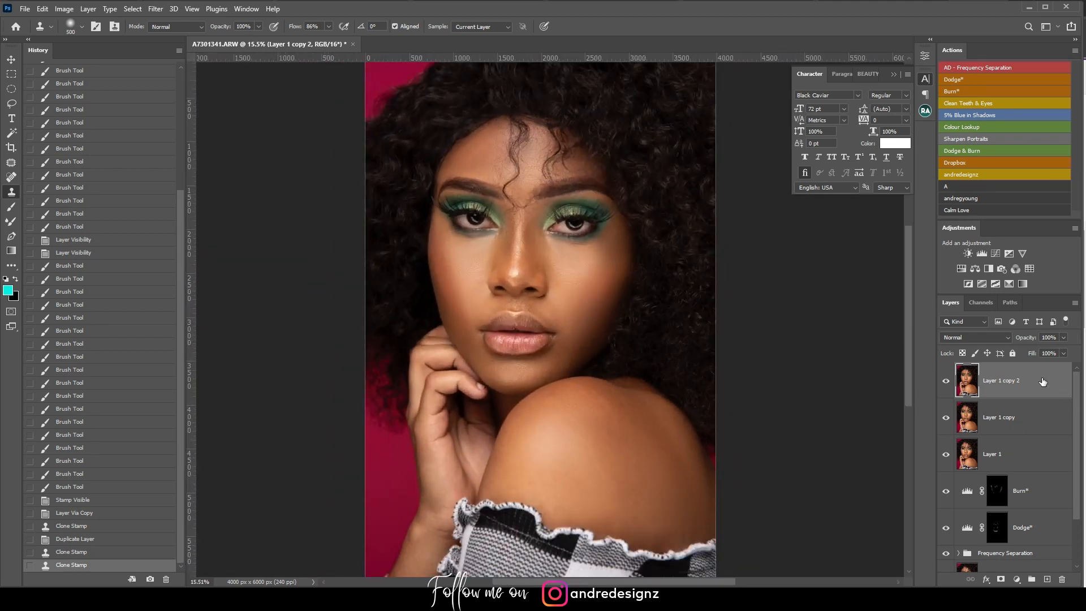
pyautogui.click(979, 103)
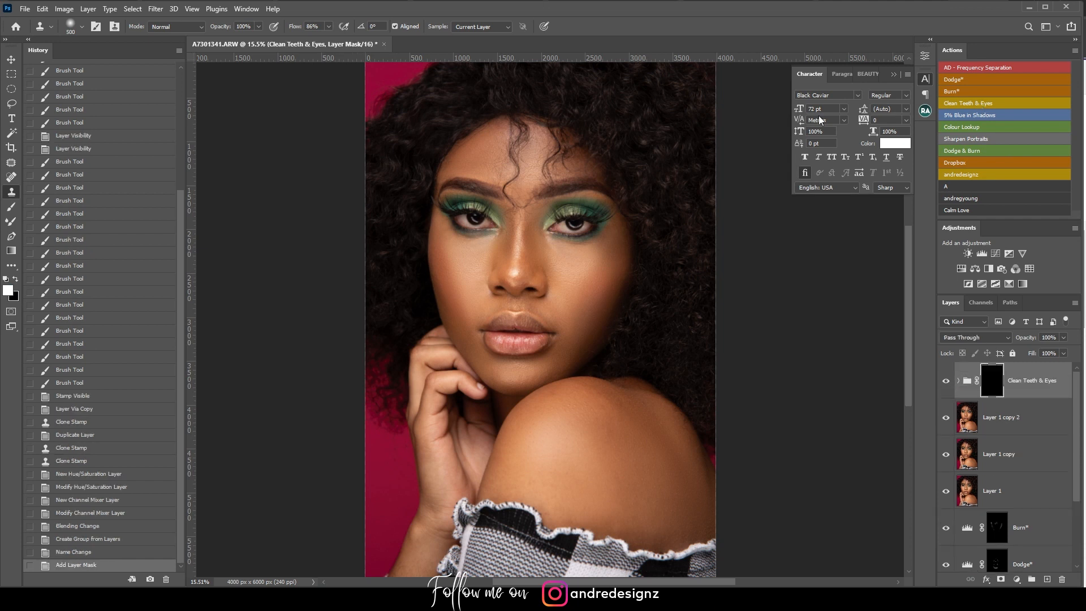
pyautogui.click(328, 28)
pyautogui.click(292, 39)
pyautogui.click(10, 207)
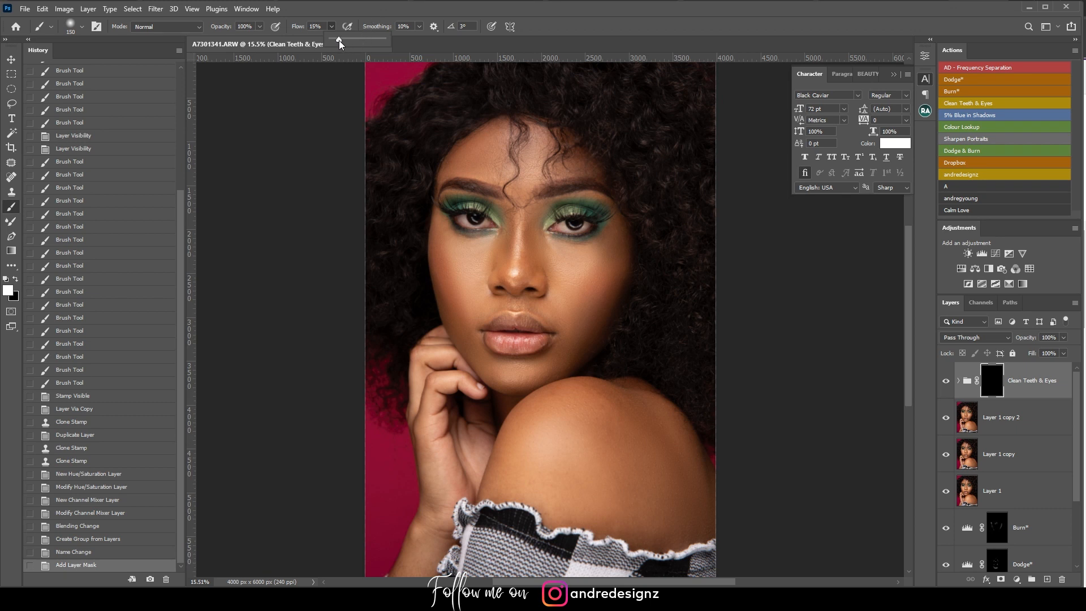
pyautogui.click(363, 12)
# Step: Brighten both eyes by painting white on the Clean Teeth & Eyes mask, and compare the group hidden and shown
pyautogui.moveTo(556, 226)
pyautogui.mouseDown()
pyautogui.moveTo(574, 235)
pyautogui.moveTo(589, 226)
pyautogui.mouseUp()
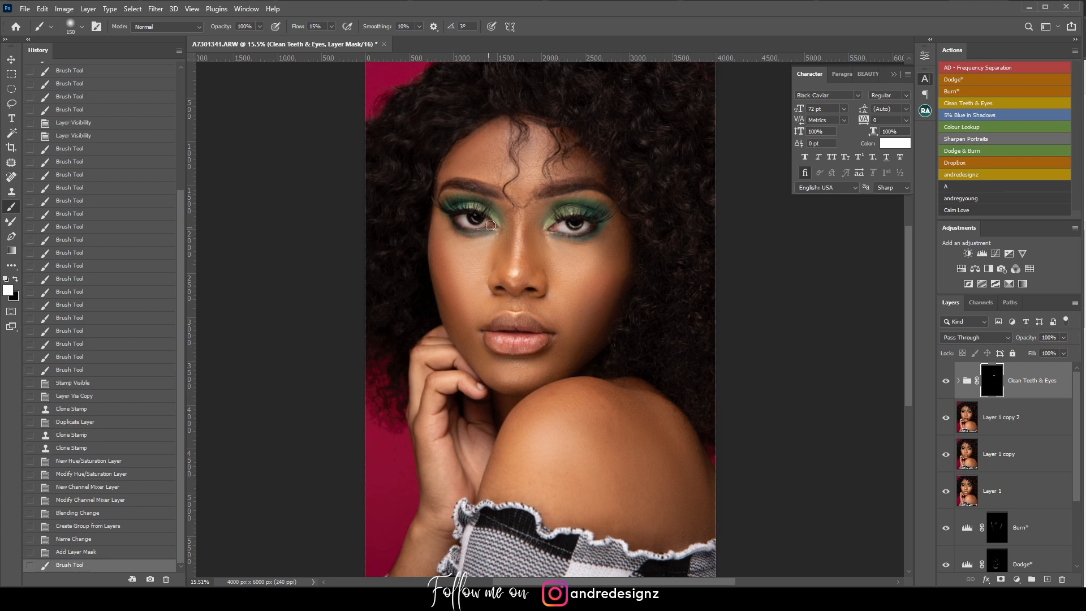
pyautogui.click(468, 223)
pyautogui.hotkey('ctrl', '-')
pyautogui.scroll(1, 577, 259)
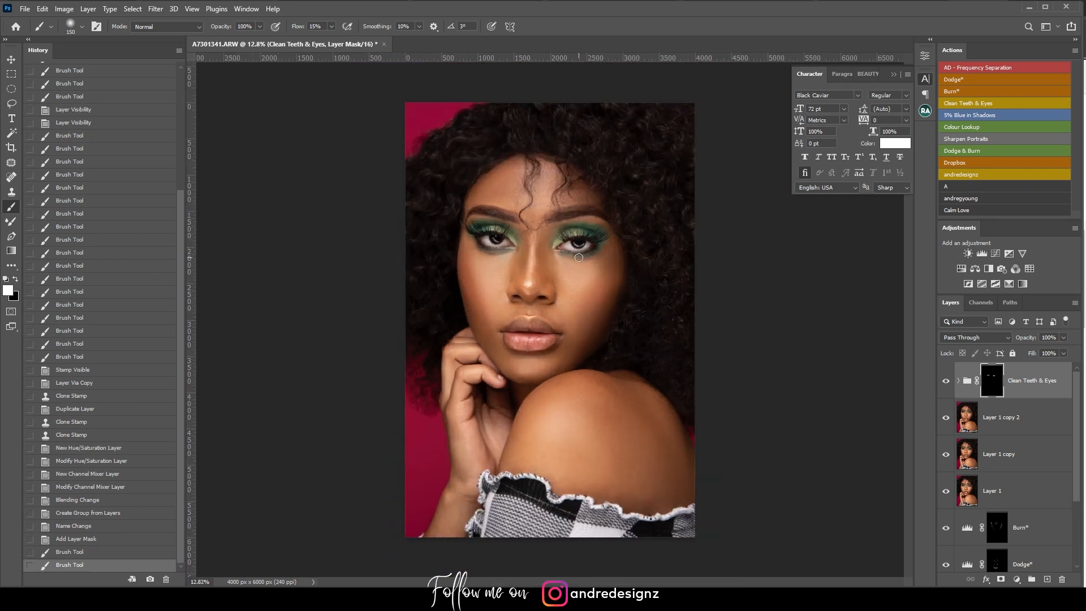
pyautogui.click(947, 381)
pyautogui.click(947, 380)
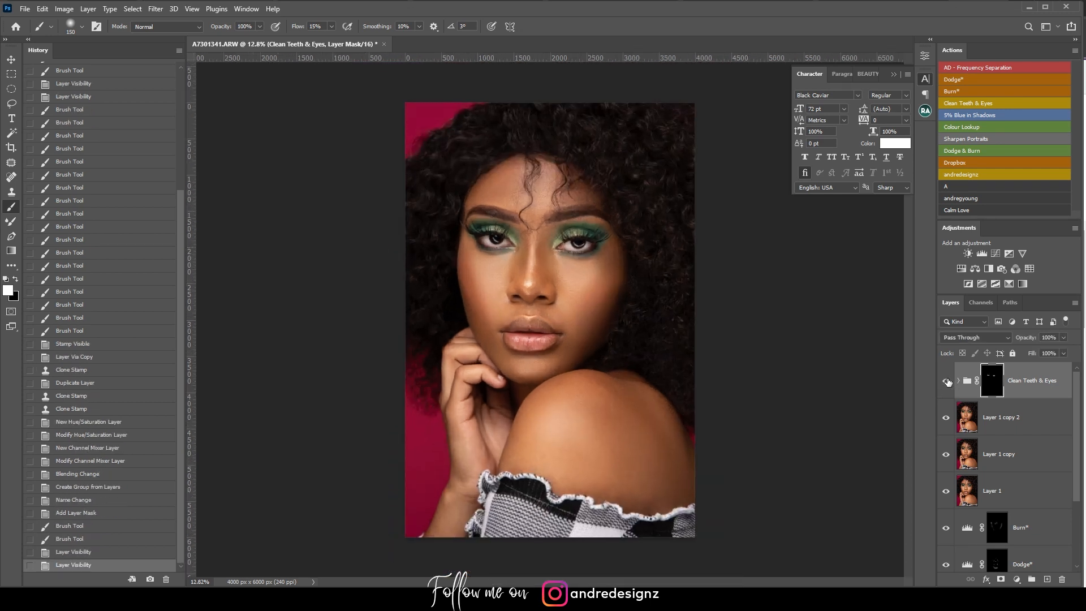
pyautogui.scroll(3, 538, 275)
pyautogui.scroll(-4, 538, 275)
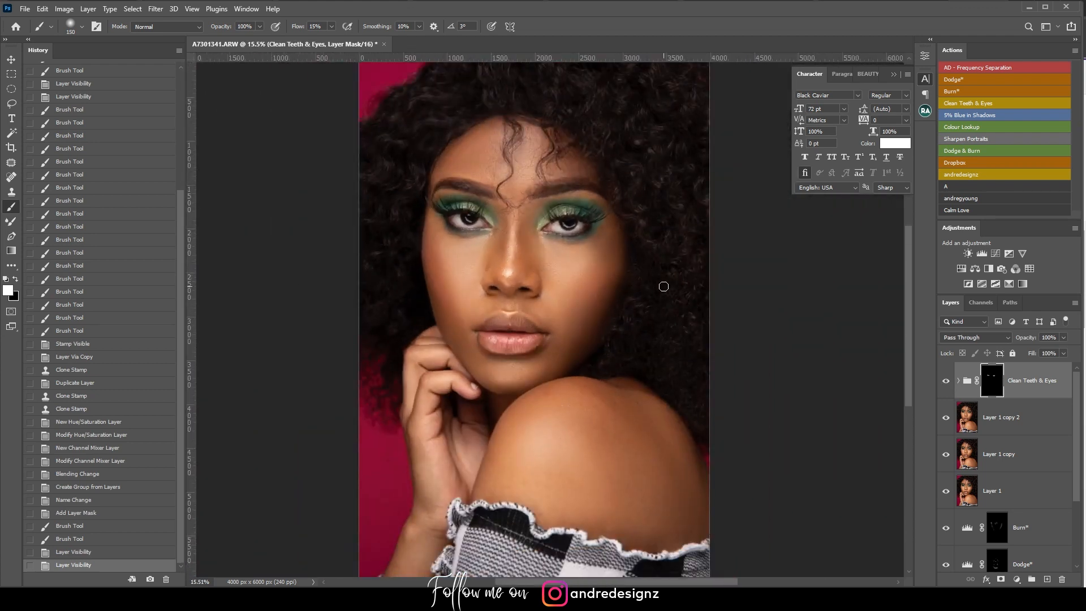
# Step: Stamp all visible layers into a new layer above the Clean Teeth & Eyes group and duplicate the stamped layer
pyautogui.click(1036, 374)
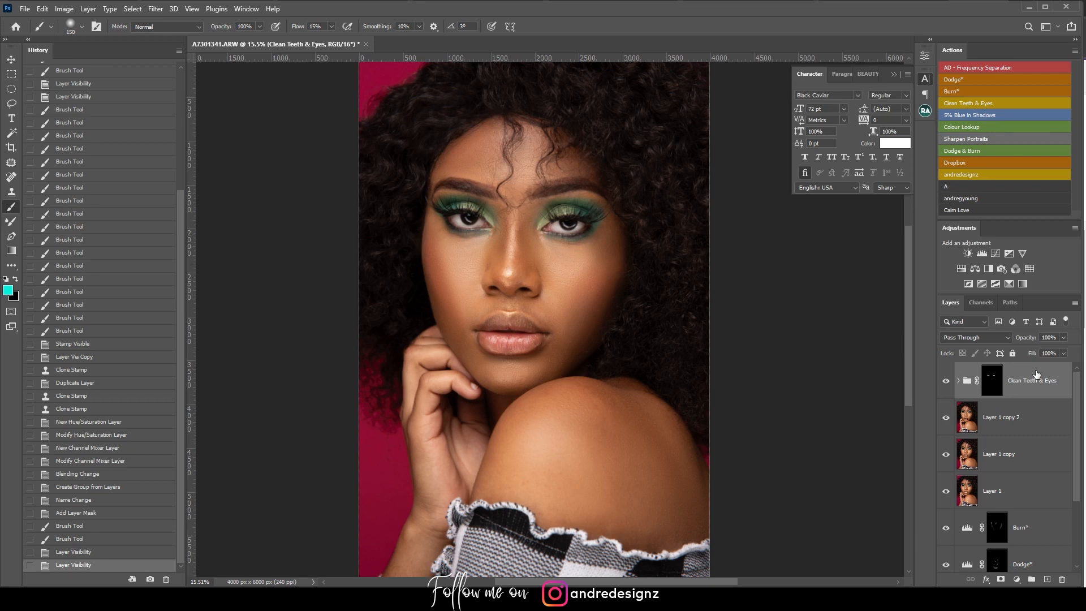
pyautogui.hotkey('ctrl', 'shift', 'alt', 'e')
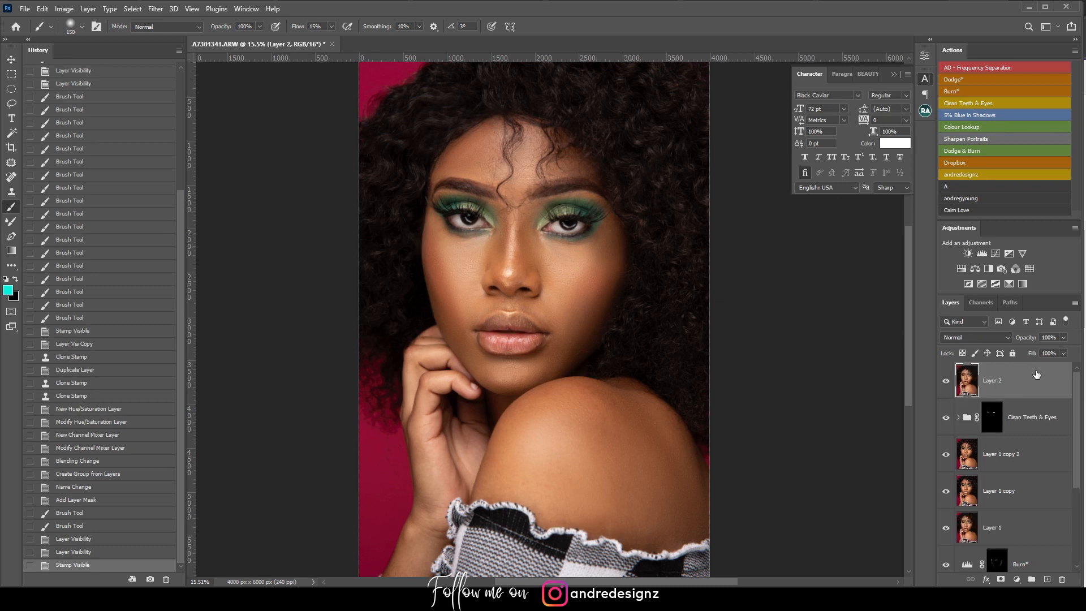
pyautogui.hotkey('ctrl', 'j')
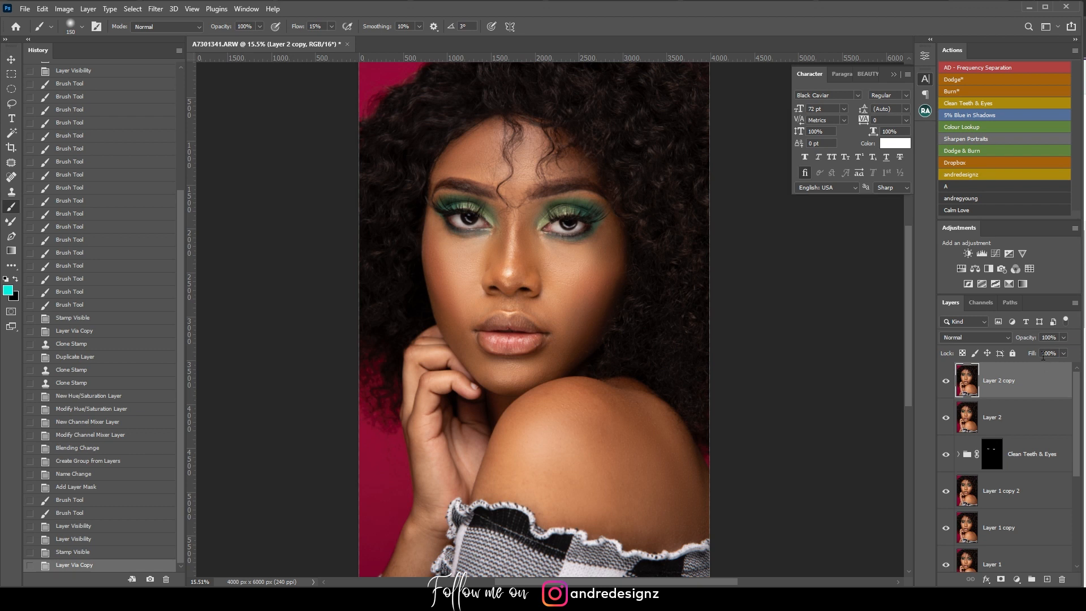
# Step: Start the Camera Raw Filter on Layer 2 copy and shift the Blue Primary hue to a negative value in Calibration
pyautogui.click(156, 9)
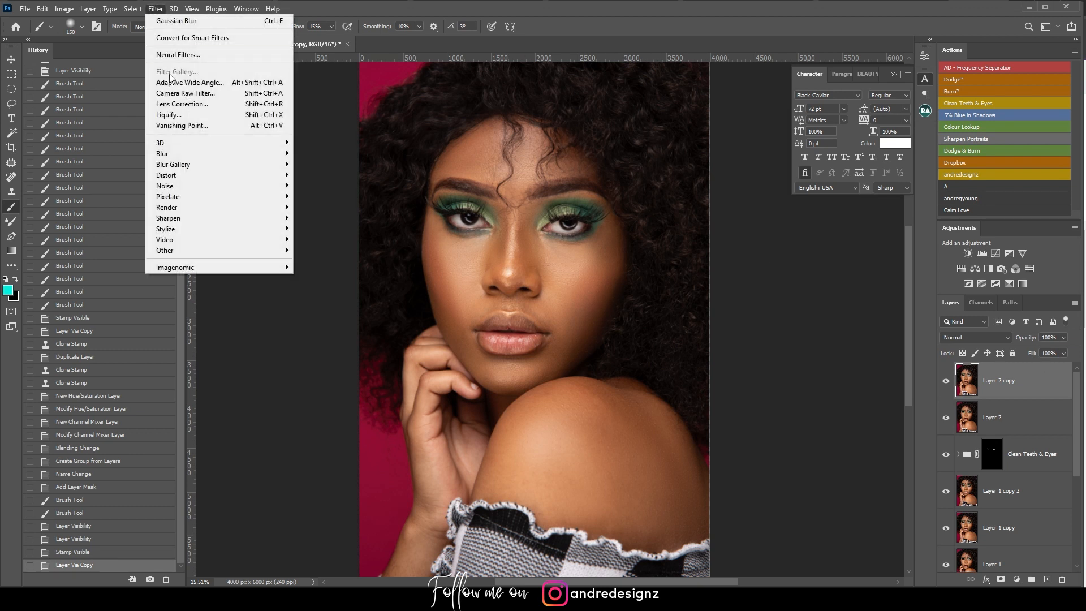
pyautogui.click(185, 93)
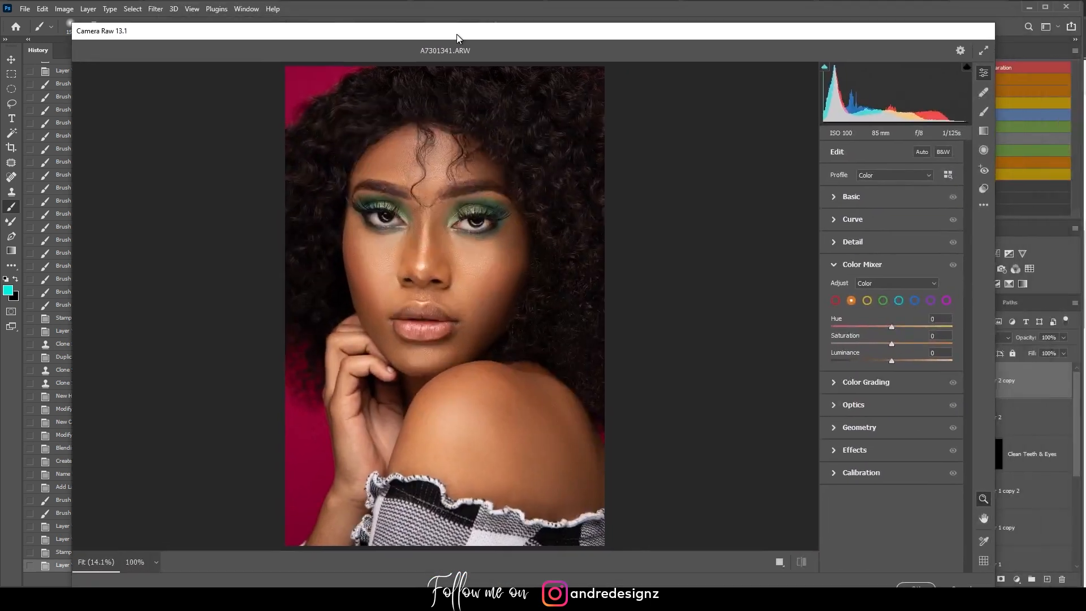
pyautogui.click(983, 188)
pyautogui.click(863, 443)
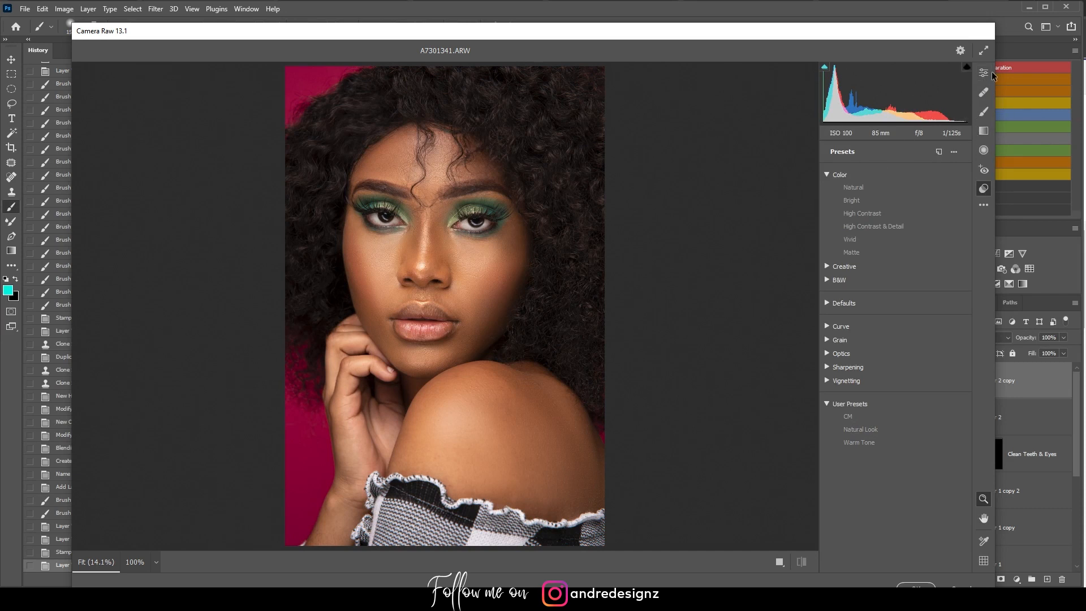
pyautogui.click(984, 72)
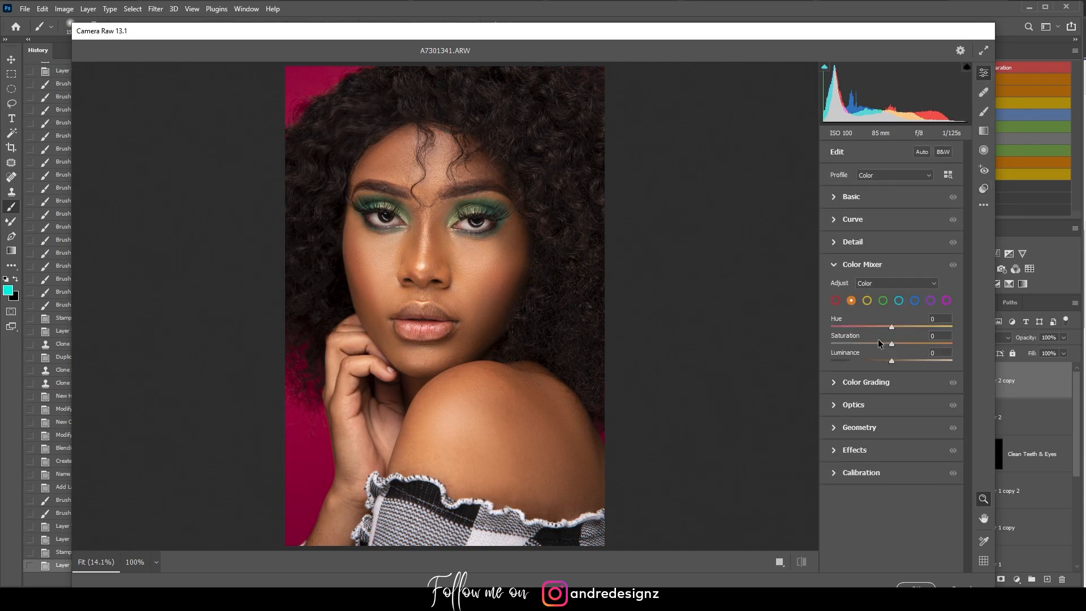
pyautogui.click(870, 474)
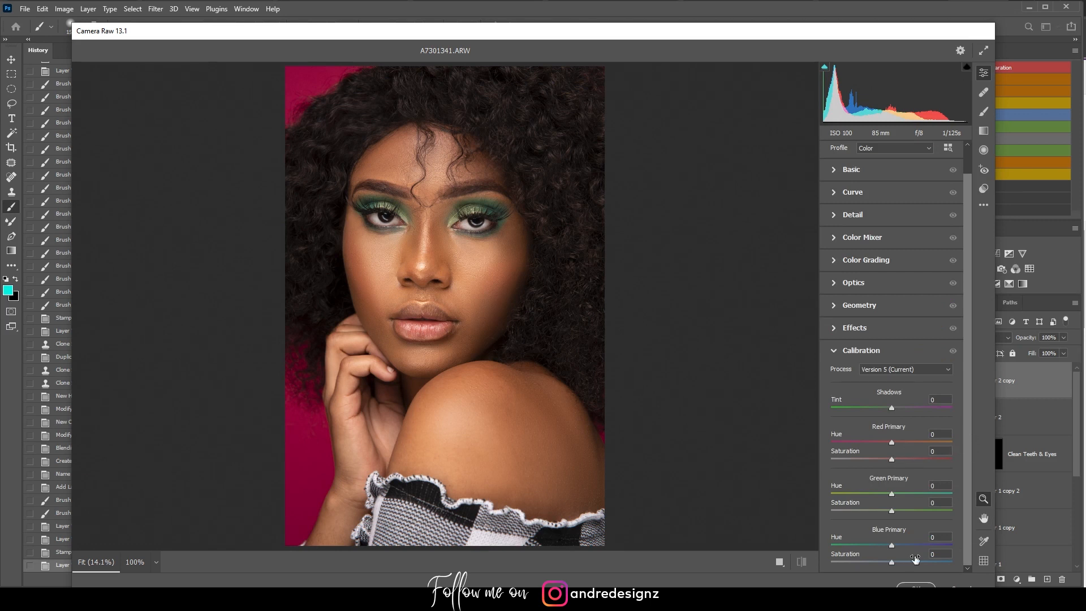
pyautogui.moveTo(890, 545); pyautogui.dragTo(875, 545)
pyautogui.moveTo(878, 544); pyautogui.dragTo(864, 544)
pyautogui.moveTo(865, 546)
pyautogui.mouseDown()
pyautogui.moveTo(857, 540)
pyautogui.moveTo(877, 542)
pyautogui.moveTo(865, 543)
pyautogui.mouseUp()
# Step: Set Temperature to -4, Shadows to -45, Blacks to -7 and Dehaze to -1, and show before and after side by side
pyautogui.click(880, 169)
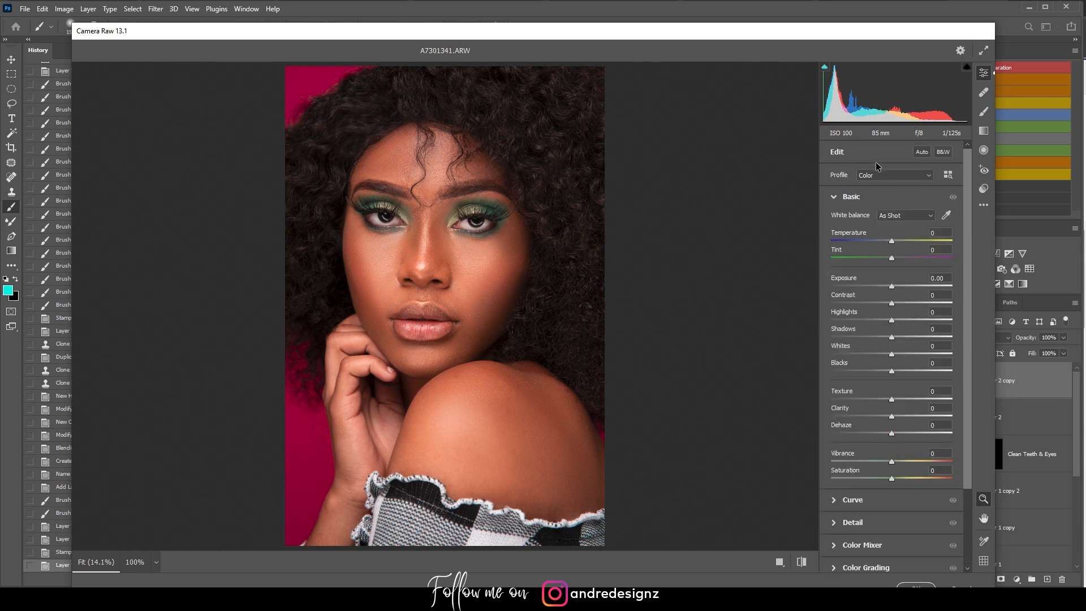
pyautogui.moveTo(892, 244); pyautogui.dragTo(890, 246)
pyautogui.moveTo(892, 337); pyautogui.dragTo(866, 333)
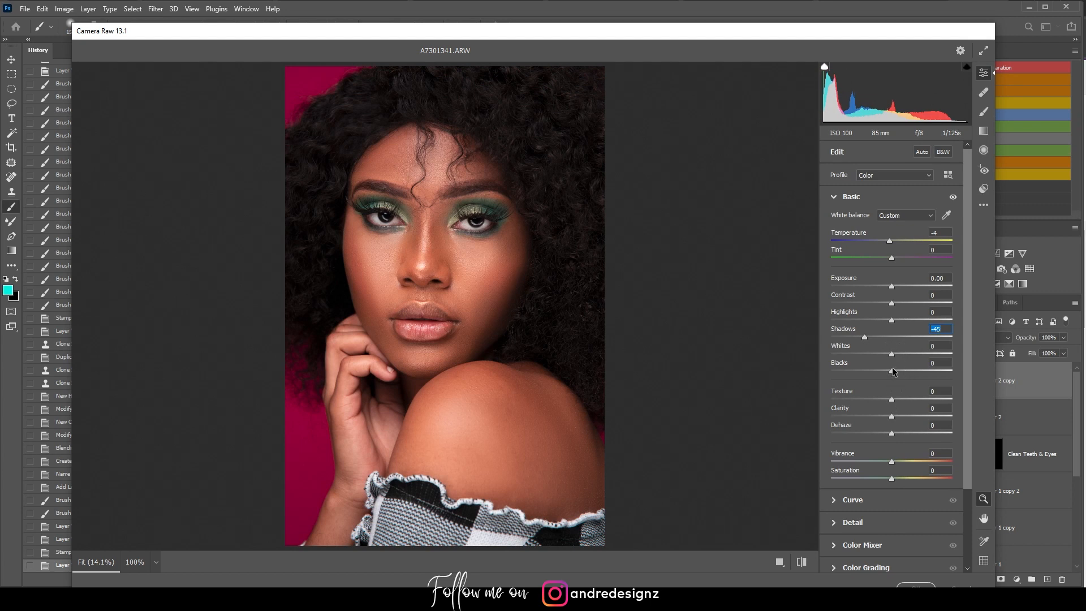
pyautogui.moveTo(891, 371)
pyautogui.mouseDown()
pyautogui.moveTo(876, 371)
pyautogui.moveTo(888, 371)
pyautogui.mouseUp()
pyautogui.moveTo(892, 436); pyautogui.dragTo(892, 434)
pyautogui.click(781, 562)
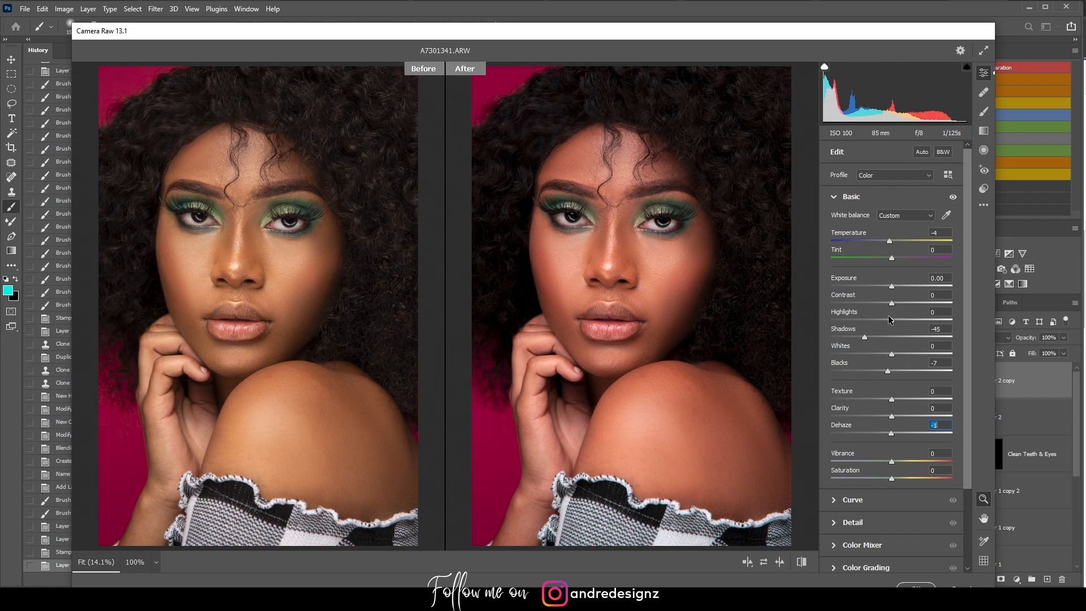
# Step: Add a midtone point to the tone curve with input 131 and output 127
pyautogui.scroll(-2, 892, 378)
pyautogui.scroll(-4, 893, 377)
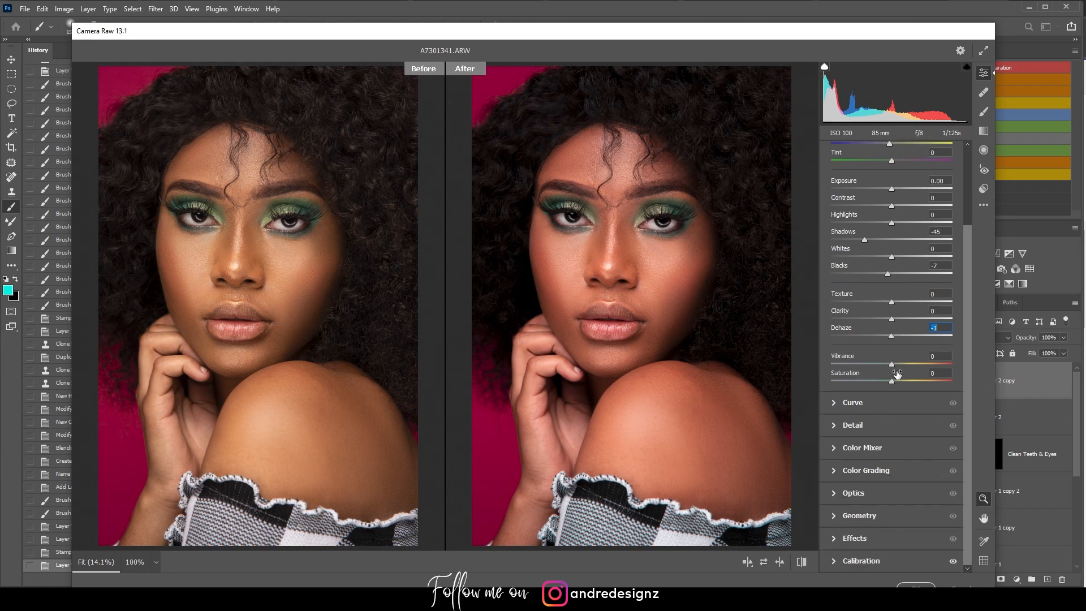
pyautogui.click(877, 400)
pyautogui.moveTo(891, 316); pyautogui.dragTo(894, 316)
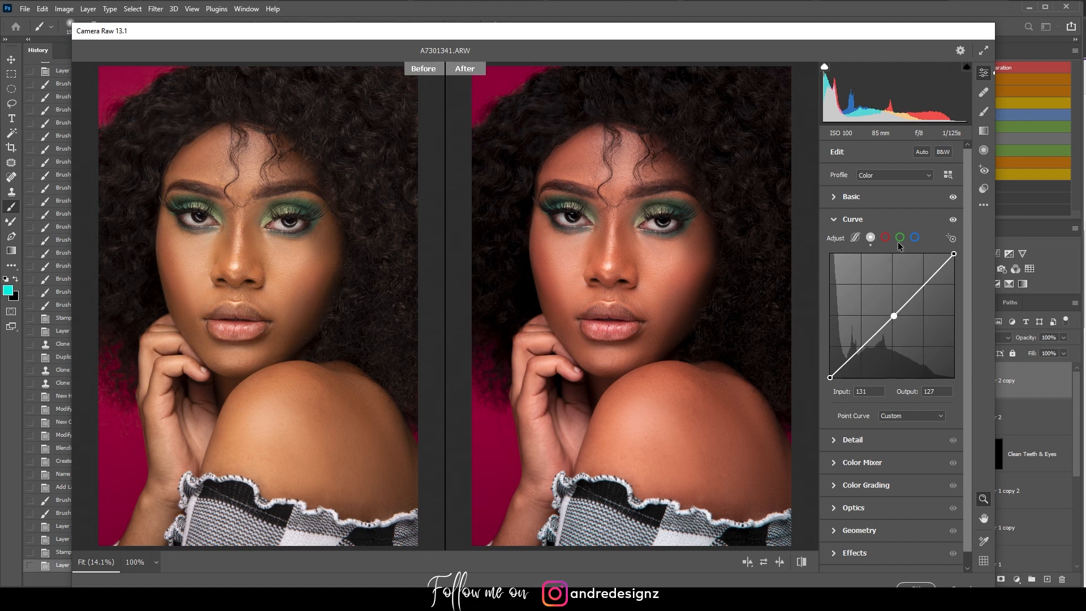
pyautogui.scroll(-1, 875, 289)
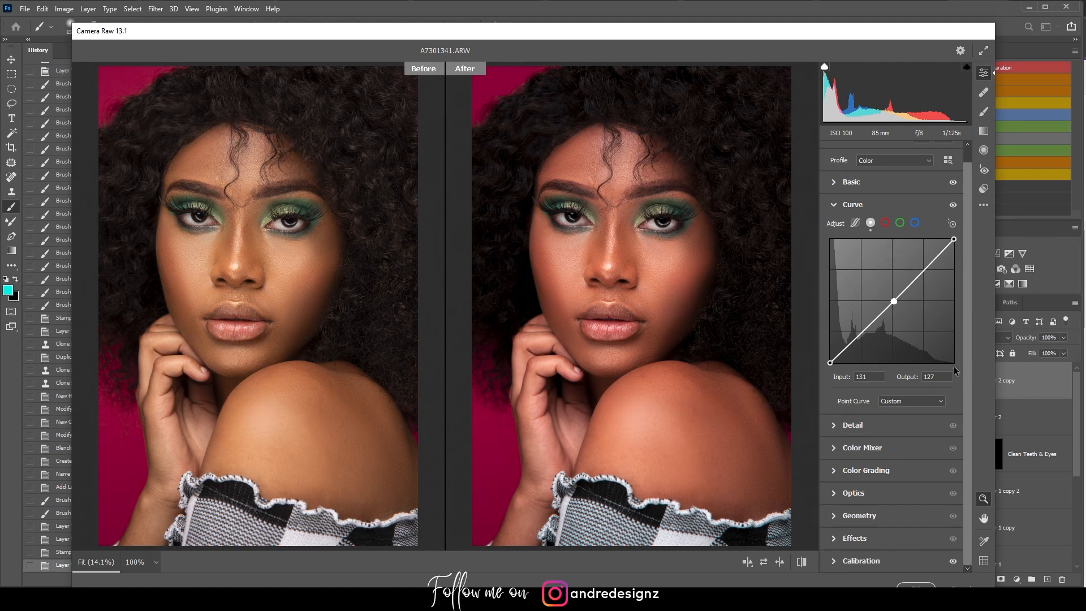
# Step: Raise the saturation of the orange tones in the Color Mixer to enrich the skin color
pyautogui.click(837, 447)
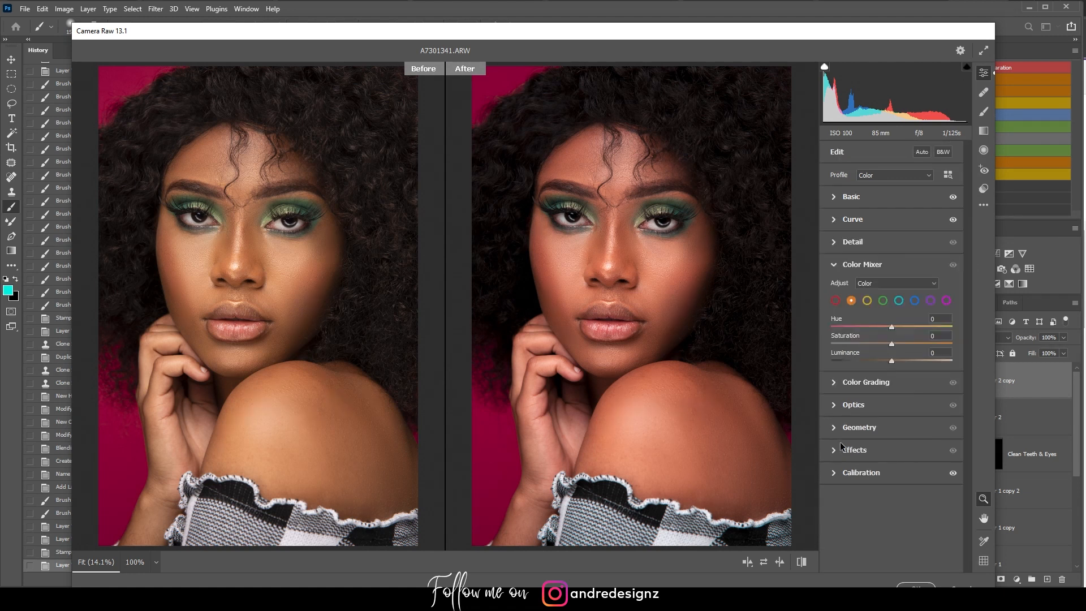
pyautogui.click(851, 300)
pyautogui.moveTo(891, 342)
pyautogui.mouseDown()
pyautogui.moveTo(911, 345)
pyautogui.moveTo(876, 345)
pyautogui.moveTo(952, 344)
pyautogui.moveTo(898, 344)
pyautogui.mouseUp()
pyautogui.moveTo(914, 344); pyautogui.dragTo(913, 345)
# Step: Return to the Basic adjustments and set Contrast to -4, leaving Highlights at 0
pyautogui.click(833, 244)
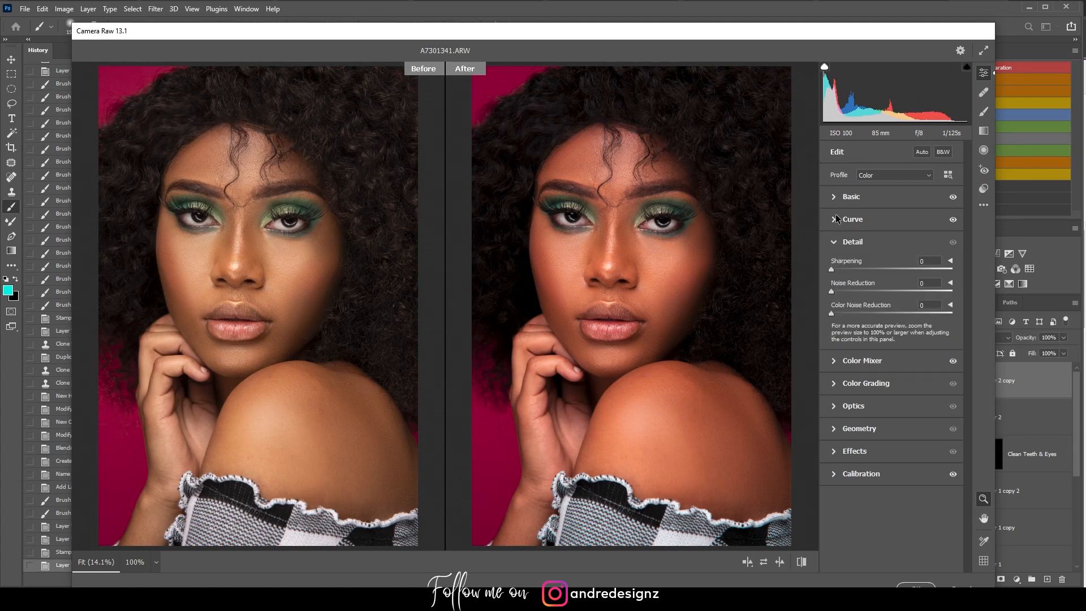
pyautogui.click(836, 220)
pyautogui.click(837, 197)
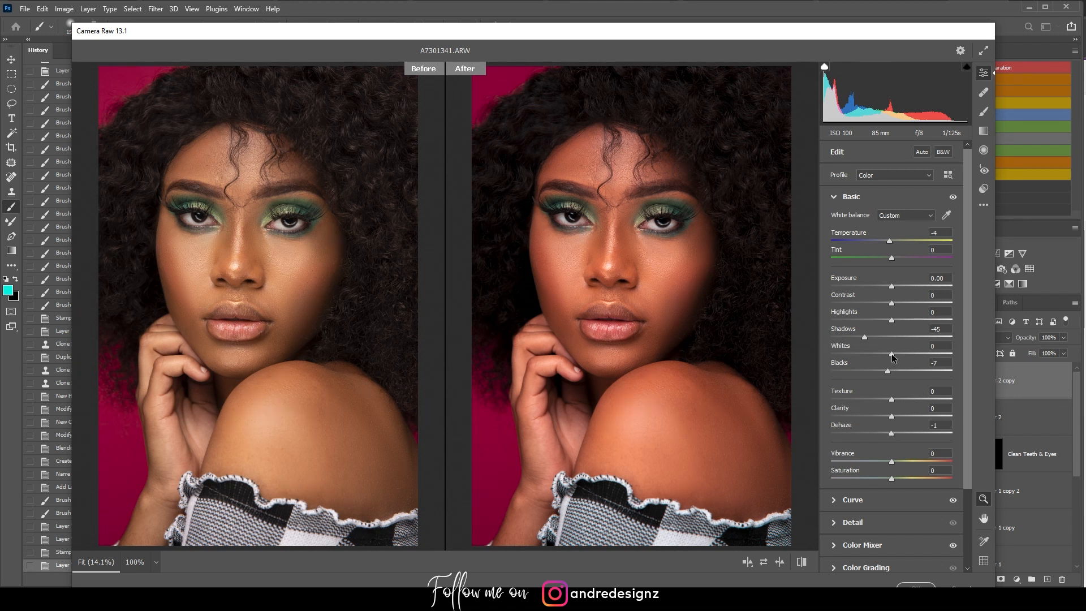
pyautogui.moveTo(891, 321)
pyautogui.mouseDown()
pyautogui.moveTo(866, 321)
pyautogui.moveTo(892, 328)
pyautogui.mouseUp()
pyautogui.moveTo(893, 306); pyautogui.dragTo(893, 309)
# Step: Nudge the Shadows color wheel slightly in Color Grading and apply the Camera Raw Filter to Layer 2 copy
pyautogui.scroll(-3, 914, 505)
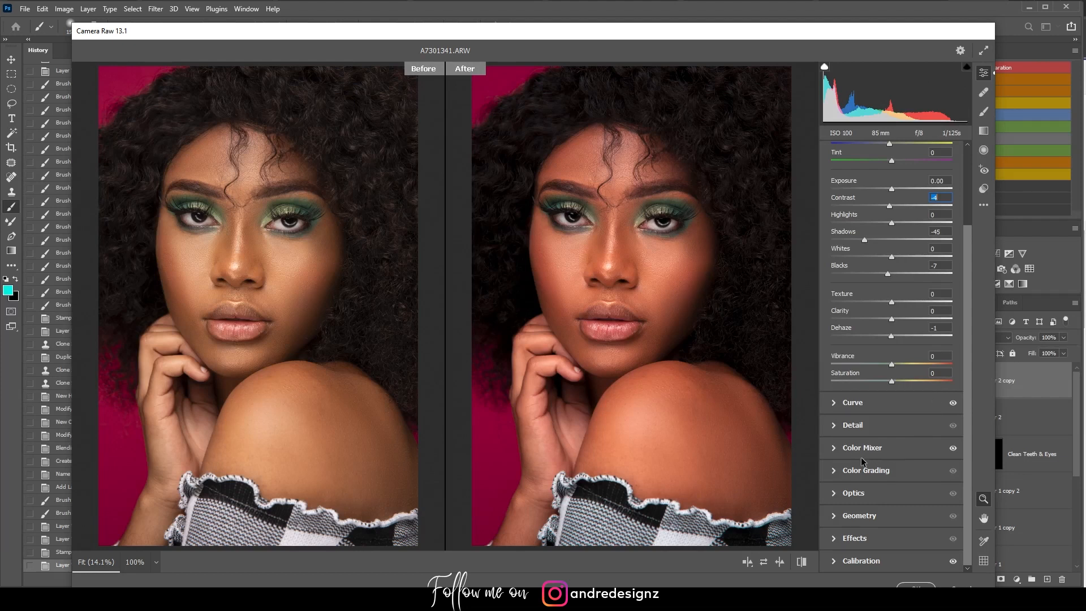
pyautogui.click(838, 472)
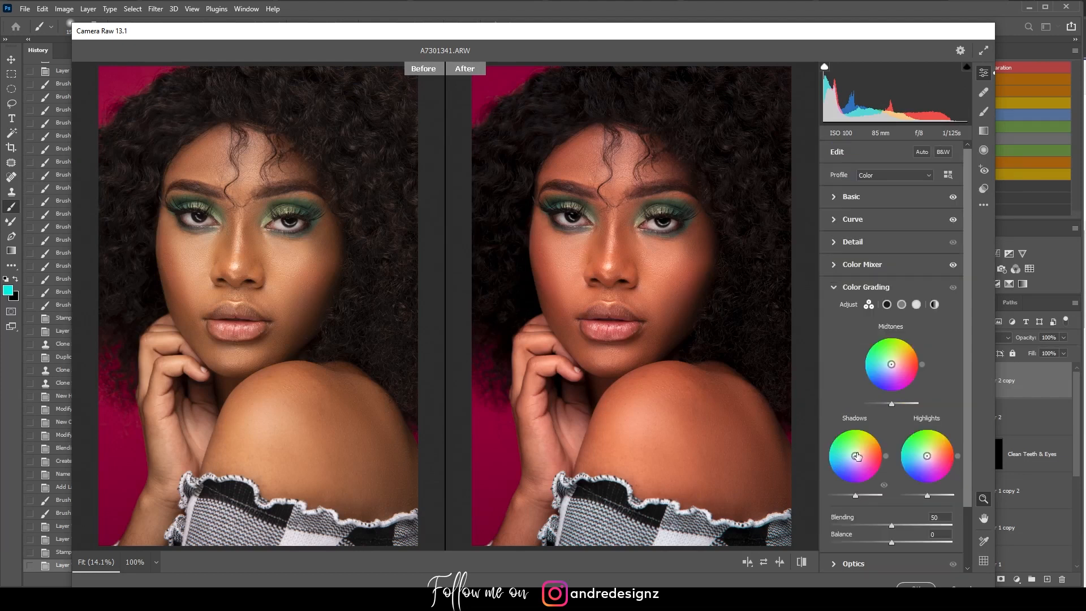
pyautogui.scroll(-2, 917, 353)
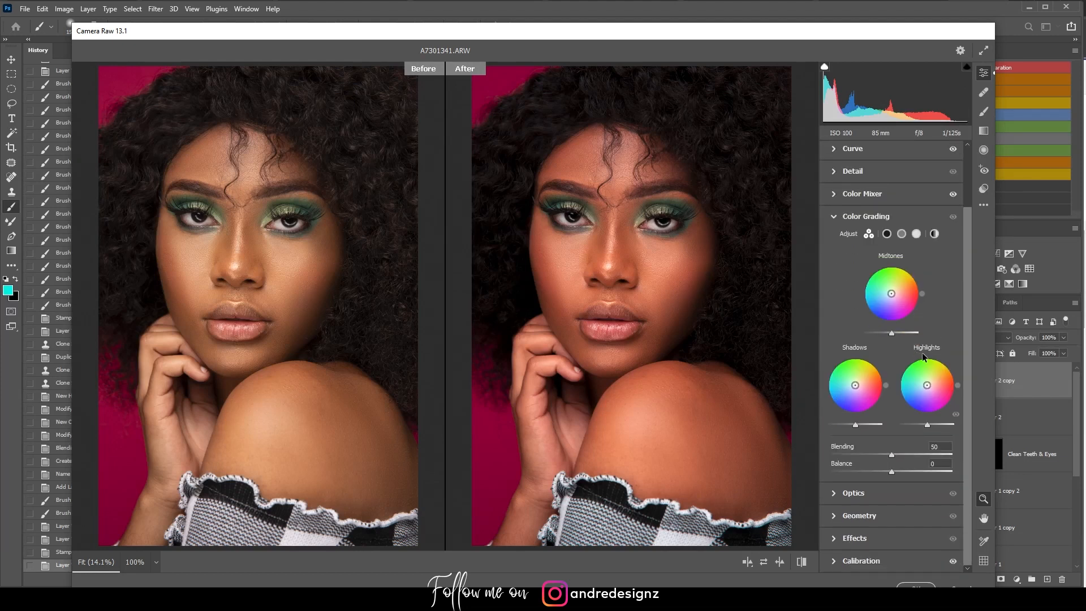
pyautogui.moveTo(857, 388); pyautogui.dragTo(855, 385)
pyautogui.click(885, 490)
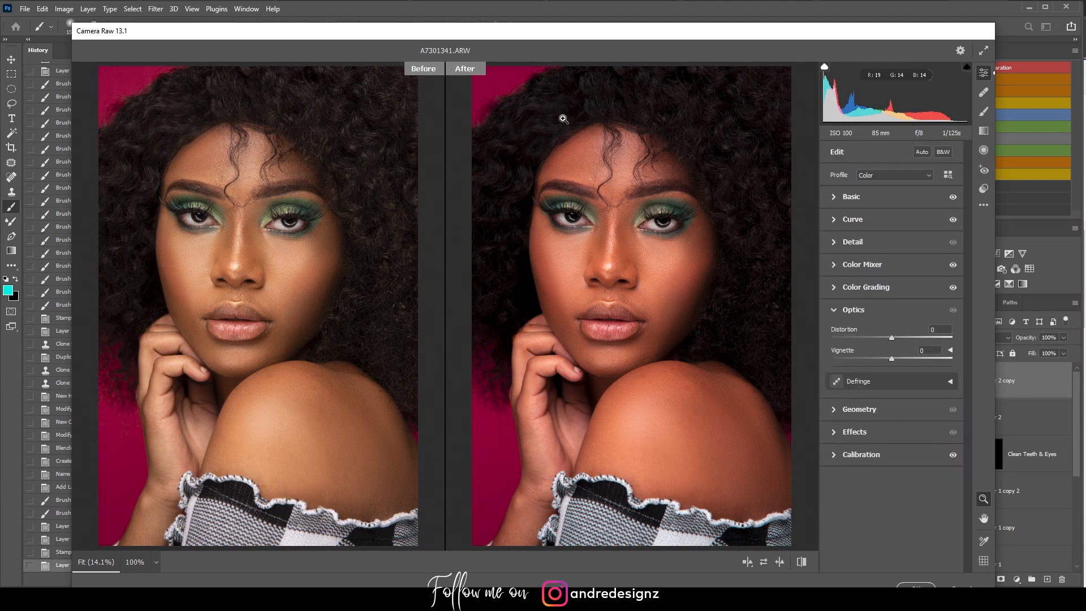
pyautogui.click(916, 585)
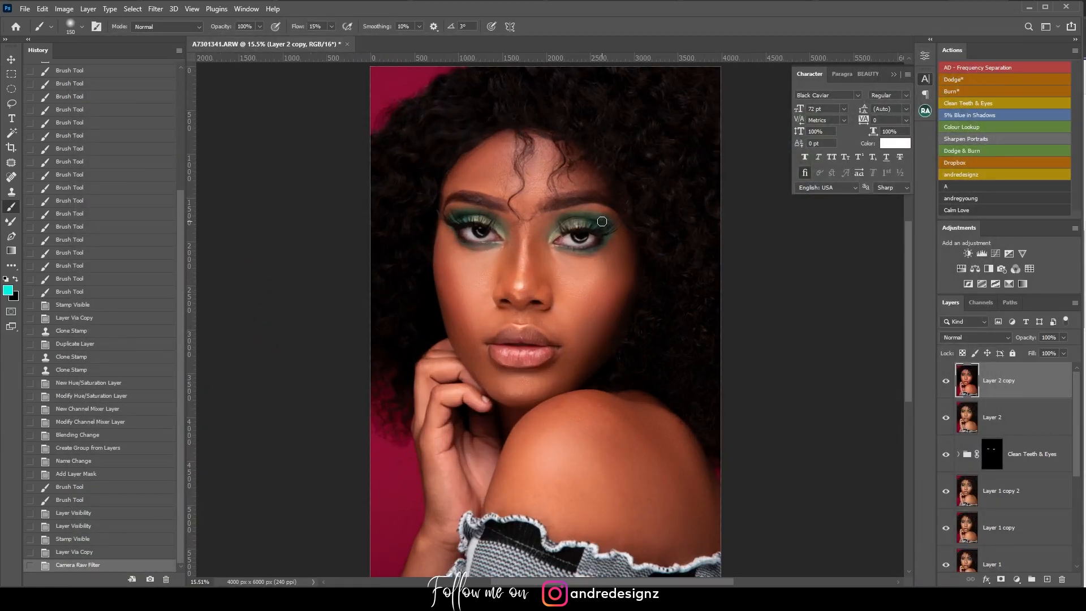
# Step: Delete the Frequency Separation group from the layer stack and select Layer 2 copy again
pyautogui.scroll(-3, 1013, 390)
pyautogui.click(1021, 492)
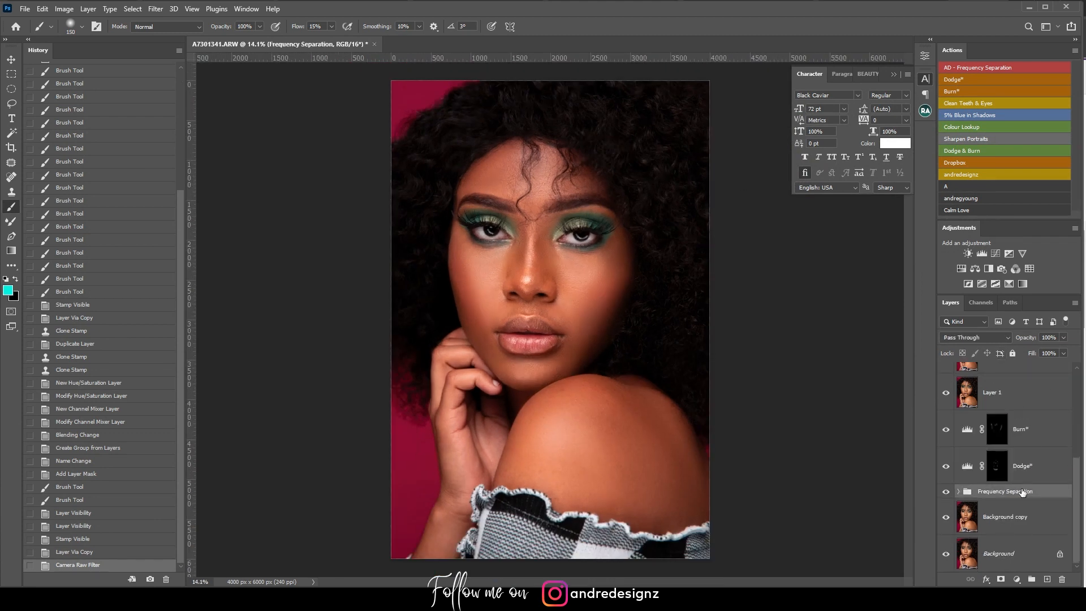
pyautogui.press('Delete')
pyautogui.scroll(3, 1022, 396)
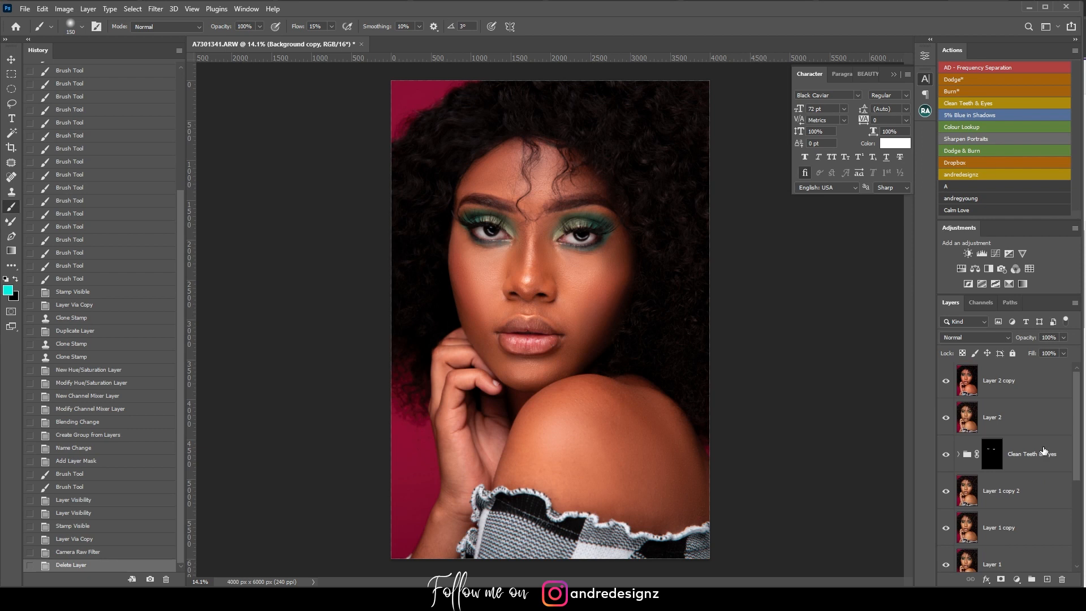
pyautogui.click(1022, 382)
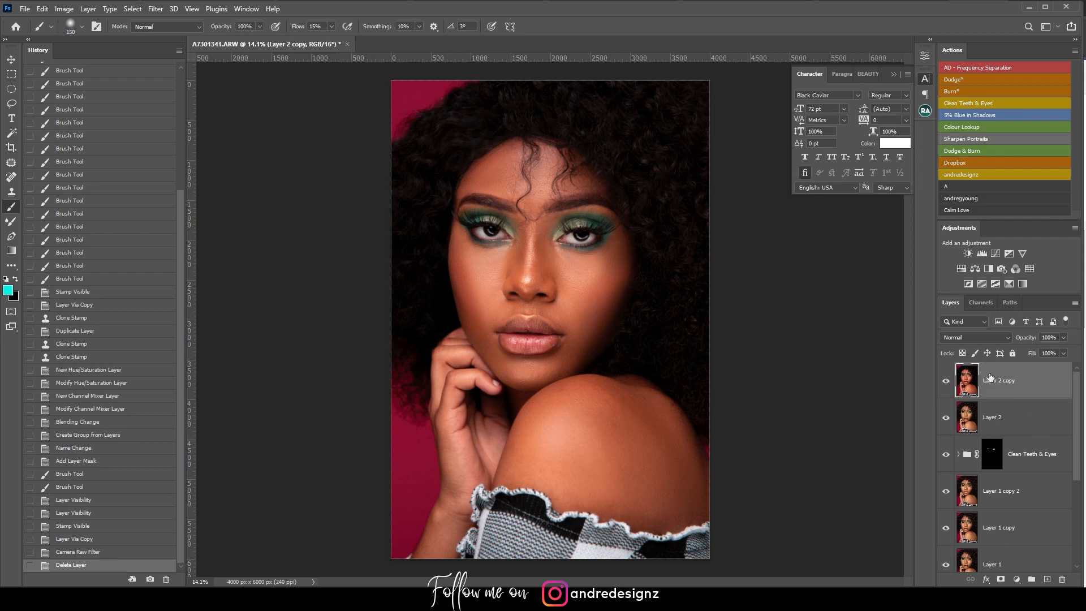
# Step: Examine the color grade on the whole portrait by comparing Layer 2 copy hidden and shown
pyautogui.scroll(2, 490, 265)
pyautogui.scroll(-1, 492, 262)
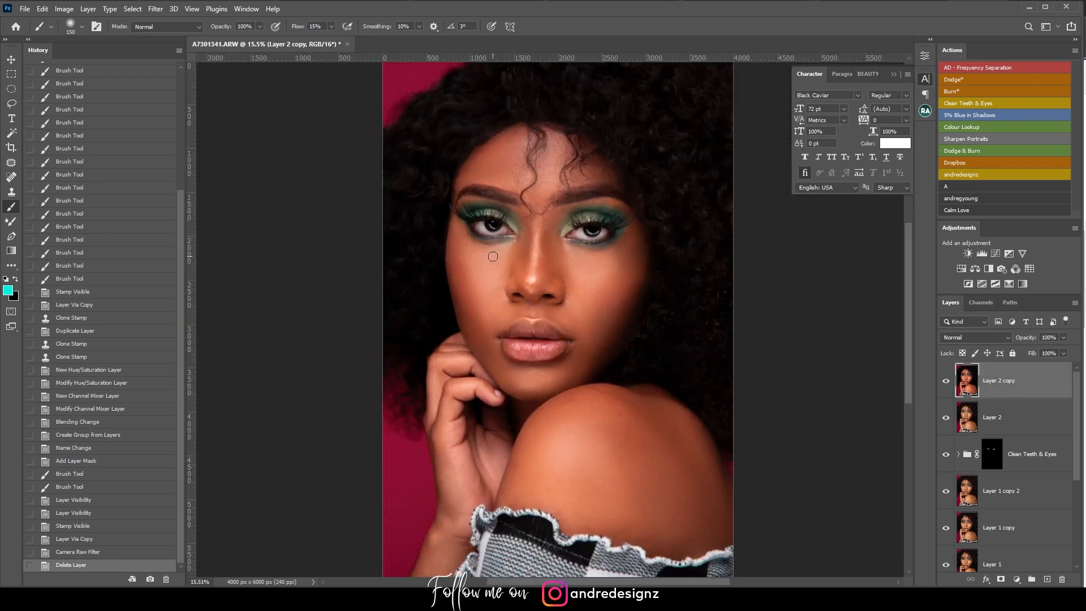
pyautogui.scroll(-2, 493, 257)
pyautogui.scroll(1, 513, 259)
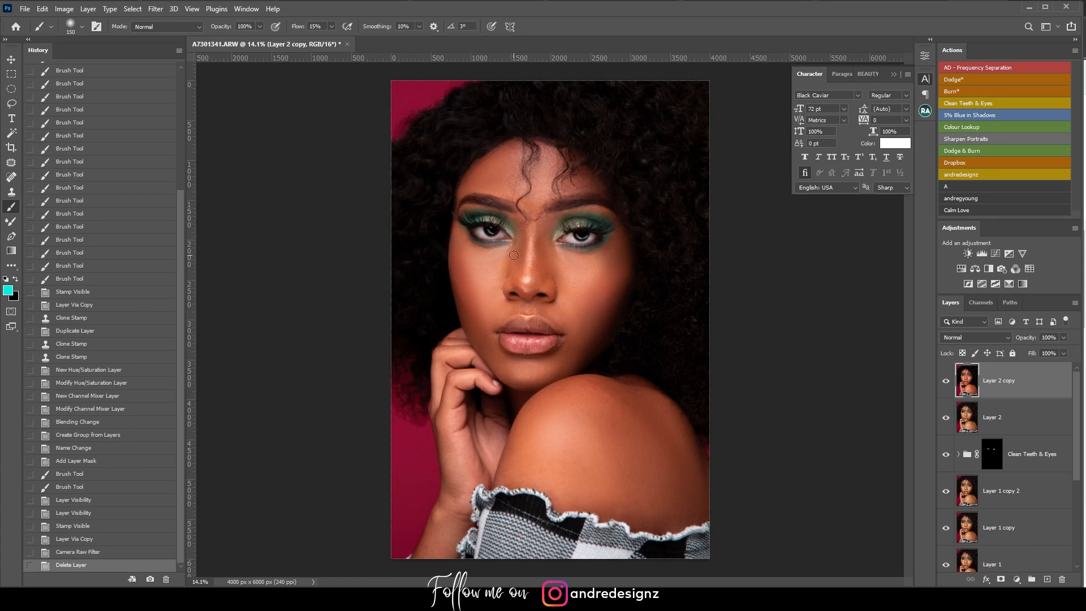
pyautogui.scroll(1, 513, 255)
pyautogui.scroll(-2, 507, 232)
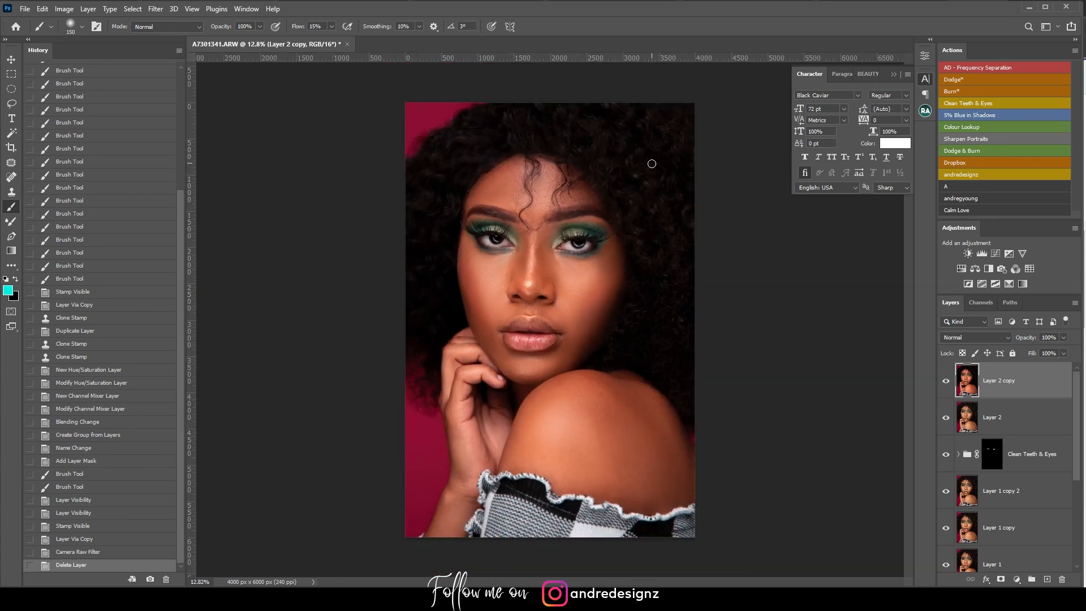
pyautogui.click(944, 387)
pyautogui.click(945, 386)
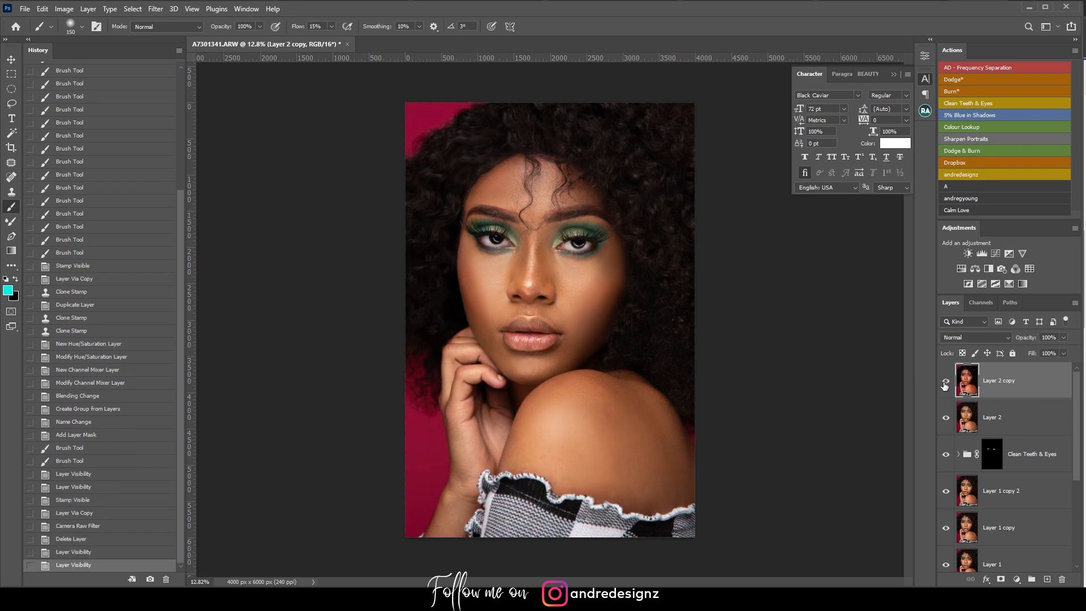
pyautogui.click(945, 387)
pyautogui.click(945, 386)
# Step: Duplicate Layer 2 copy and apply the Camera Raw Filter with Auto settings to the duplicate
pyautogui.moveTo(998, 382); pyautogui.dragTo(1048, 580)
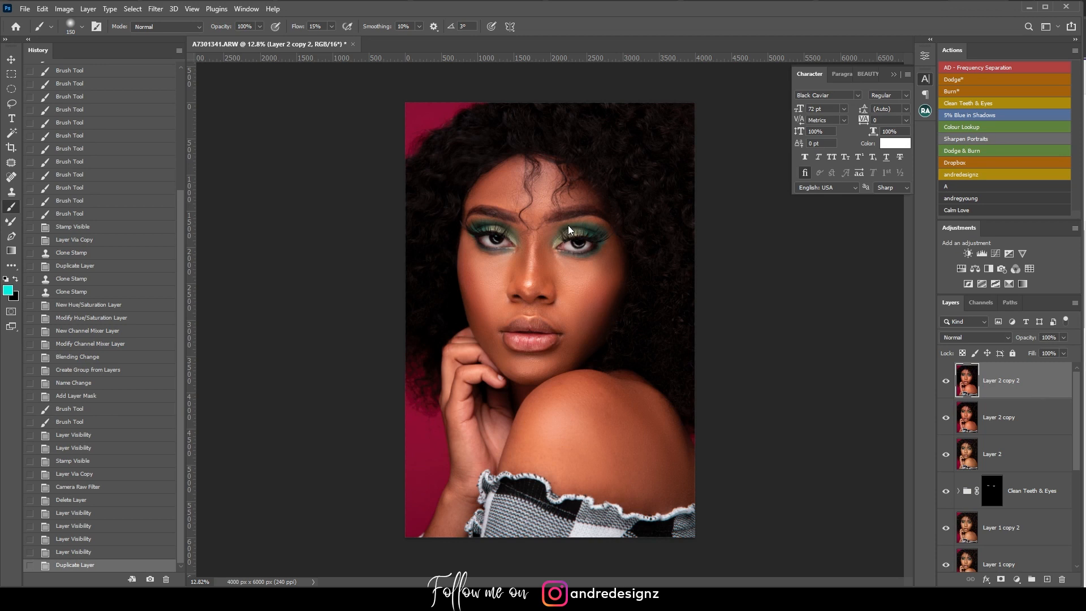
pyautogui.hotkey('ctrl', 'shift', 'a')
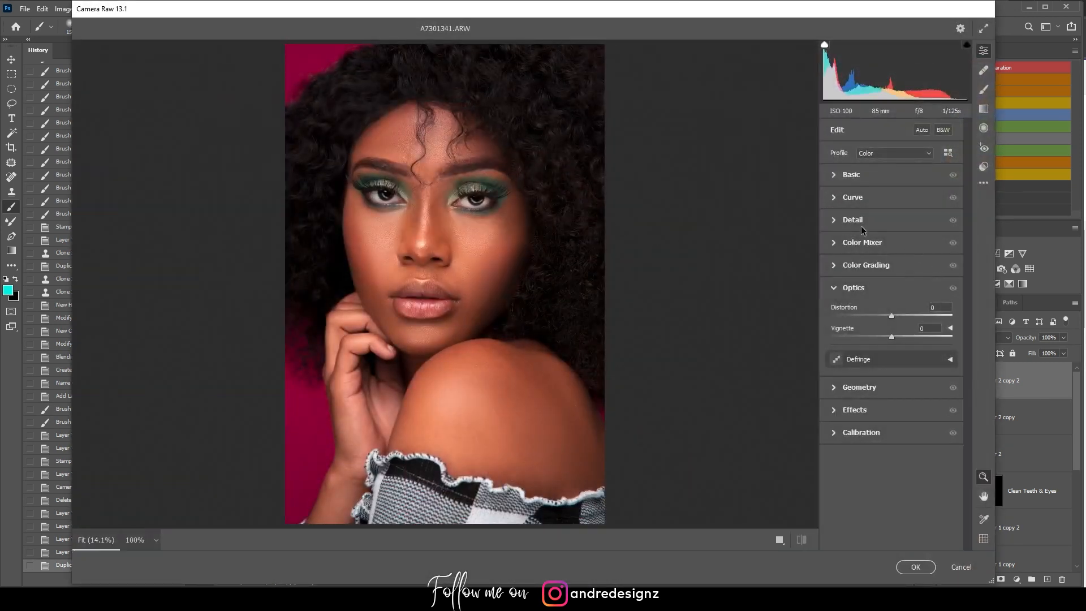
pyautogui.click(922, 130)
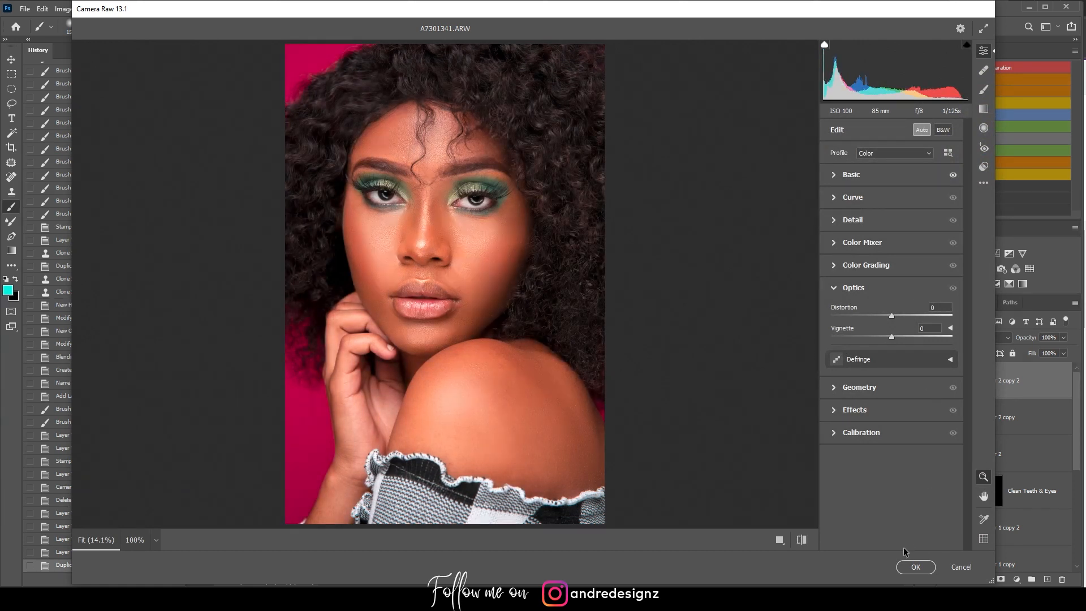
pyautogui.click(914, 567)
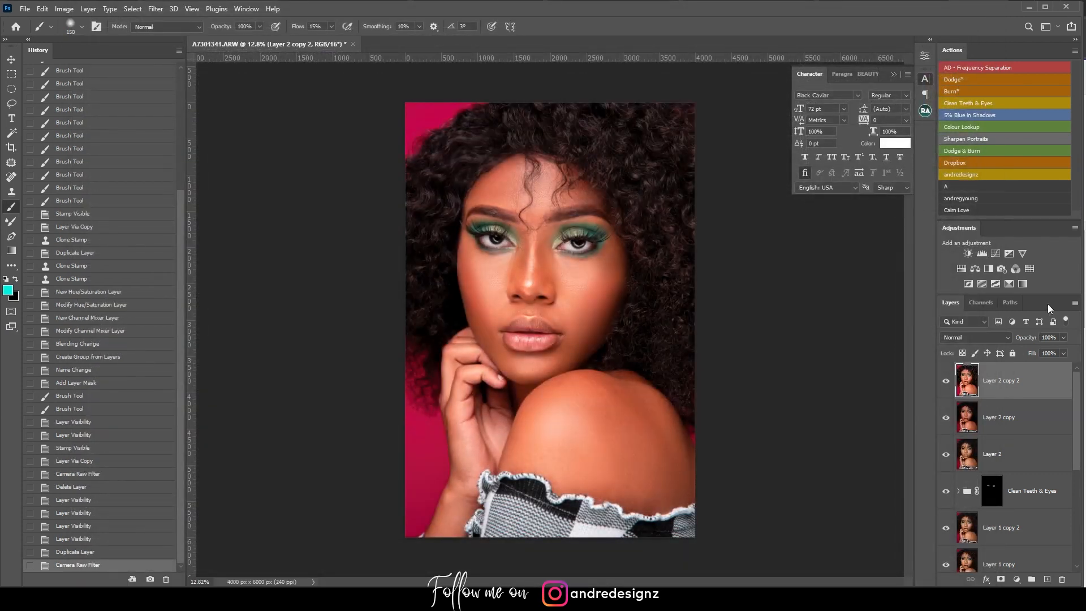
# Step: Lower the opacity of Layer 2 copy 2 to 72% and hide the layer behind a black mask
pyautogui.click(1063, 353)
pyautogui.moveTo(1026, 351); pyautogui.dragTo(1023, 352)
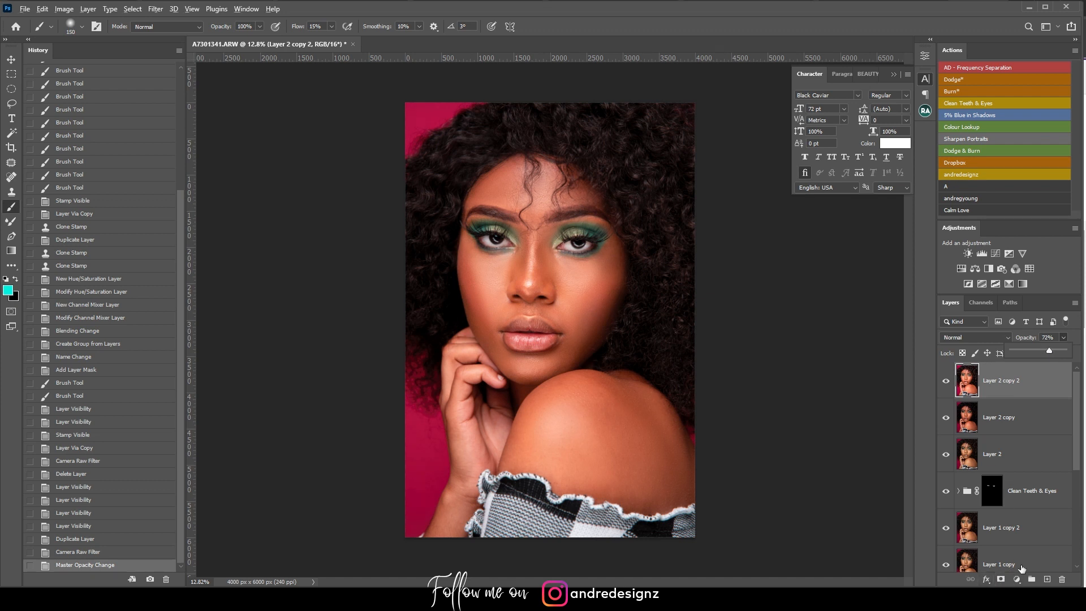
pyautogui.keyDown('alt'); pyautogui.click(1002, 580); pyautogui.keyUp('alt')
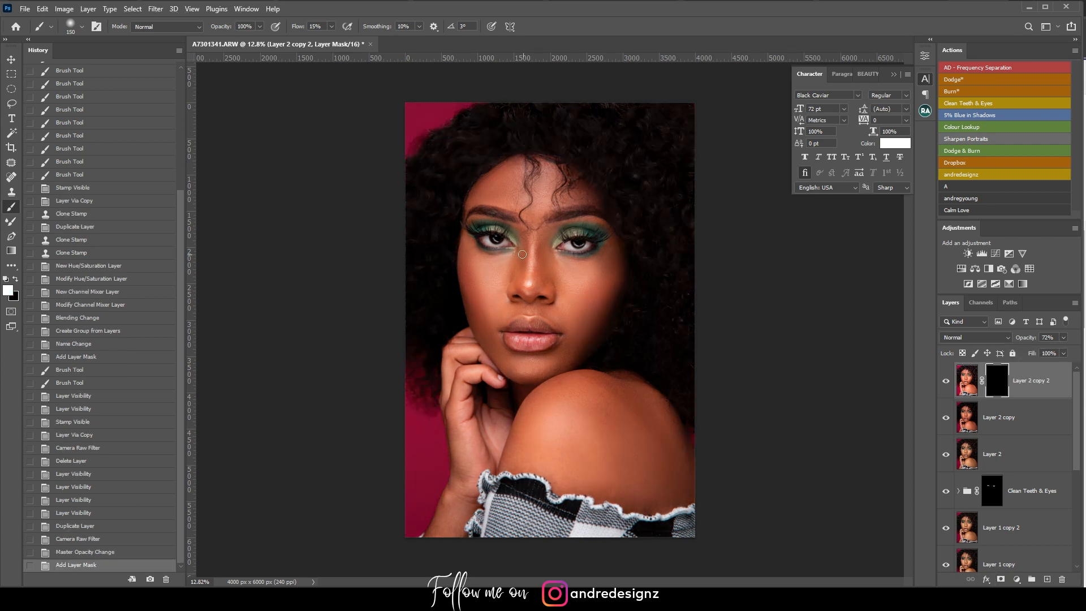
# Step: Set the Brush to 100% flow and size 900 and reveal Layer 2 copy 2 over the hair left of the face
pyautogui.click(332, 27)
pyautogui.moveTo(372, 41); pyautogui.dragTo(429, 43)
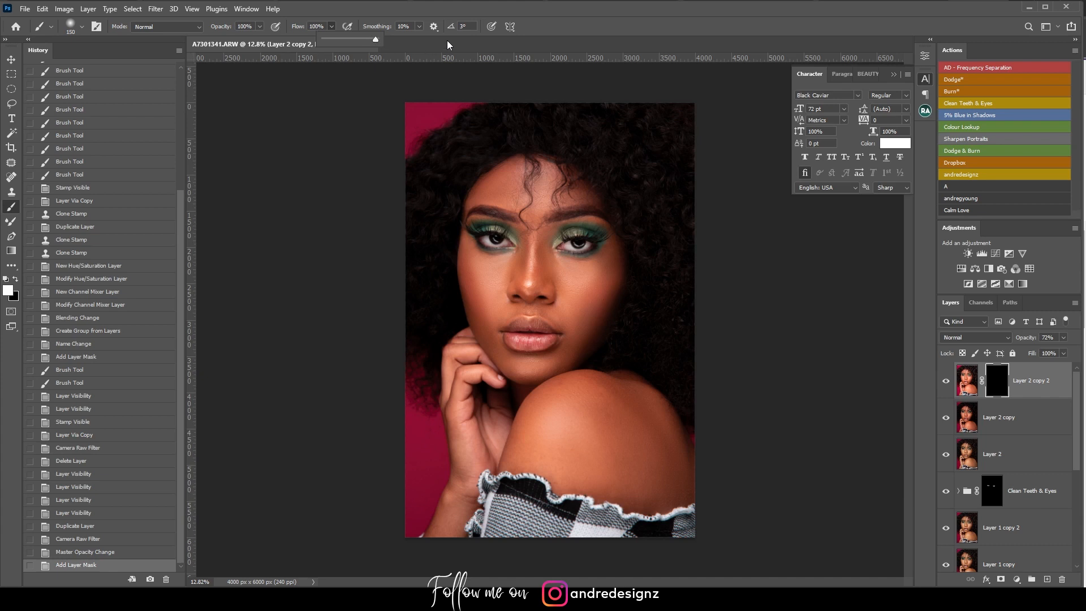
pyautogui.click(541, 5)
pyautogui.press(']')
pyautogui.press(']')
pyautogui.press(']')
pyautogui.press(']')
pyautogui.press(']')
pyautogui.press(']')
pyautogui.press(']')
pyautogui.press(']')
pyautogui.press(']')
pyautogui.moveTo(473, 139); pyautogui.dragTo(441, 171)
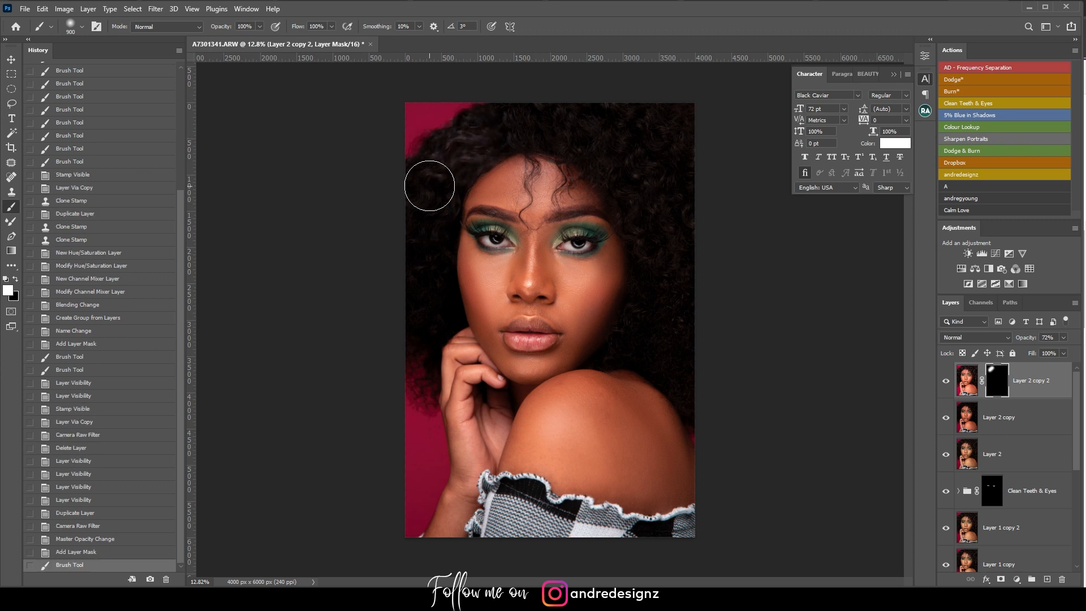
pyautogui.moveTo(428, 228)
pyautogui.mouseDown()
pyautogui.moveTo(444, 317)
pyautogui.moveTo(425, 316)
pyautogui.moveTo(421, 370)
pyautogui.mouseUp()
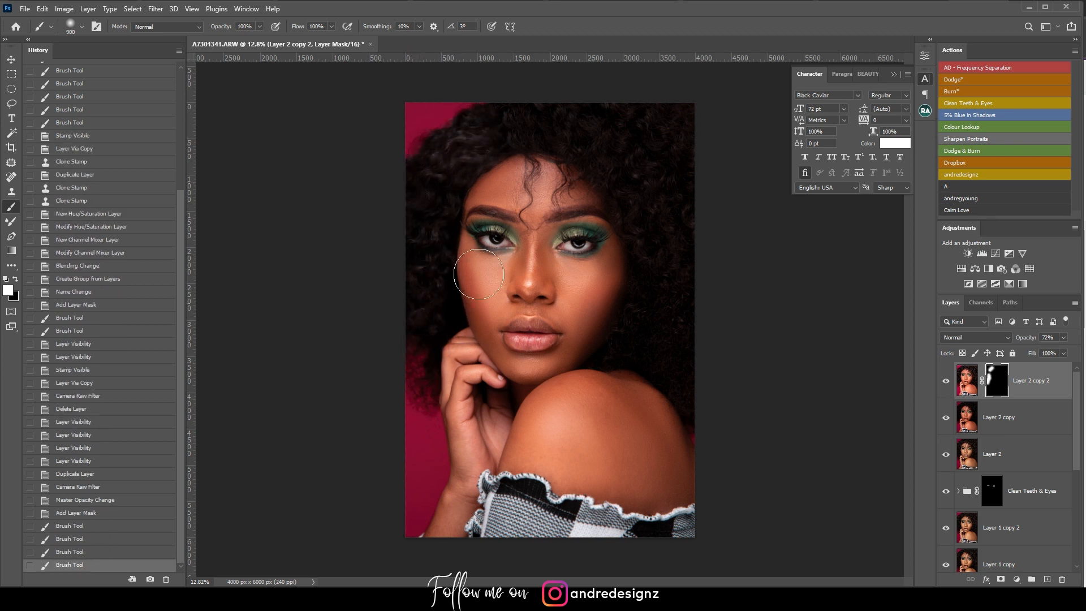
# Step: Paint white on the Layer 2 copy 2 mask over the hair above and right of the face, filling gaps around the head
pyautogui.moveTo(558, 124)
pyautogui.mouseDown()
pyautogui.moveTo(592, 147)
pyautogui.moveTo(646, 158)
pyautogui.mouseUp()
pyautogui.moveTo(641, 119); pyautogui.dragTo(633, 124)
pyautogui.moveTo(686, 231); pyautogui.dragTo(660, 240)
pyautogui.moveTo(647, 333)
pyautogui.mouseDown()
pyautogui.moveTo(631, 349)
pyautogui.moveTo(726, 387)
pyautogui.moveTo(711, 405)
pyautogui.mouseUp()
pyautogui.moveTo(707, 399); pyautogui.dragTo(695, 360)
pyautogui.moveTo(680, 289); pyautogui.dragTo(682, 233)
pyautogui.moveTo(689, 186); pyautogui.dragTo(650, 224)
pyautogui.moveTo(678, 277); pyautogui.dragTo(684, 239)
pyautogui.moveTo(587, 127)
pyautogui.mouseDown()
pyautogui.moveTo(439, 136)
pyautogui.moveTo(444, 175)
pyautogui.mouseUp()
pyautogui.moveTo(413, 280)
pyautogui.mouseDown()
pyautogui.moveTo(463, 319)
pyautogui.moveTo(443, 301)
pyautogui.moveTo(465, 322)
pyautogui.mouseUp()
pyautogui.moveTo(686, 245); pyautogui.dragTo(669, 292)
pyautogui.moveTo(659, 353); pyautogui.dragTo(711, 369)
pyautogui.moveTo(711, 369); pyautogui.dragTo(733, 380)
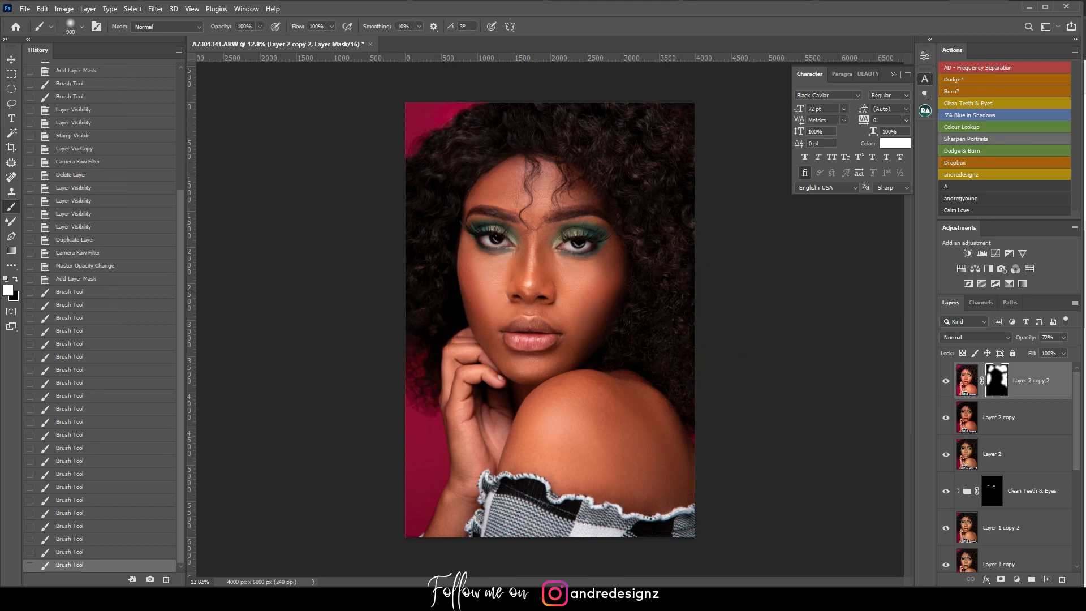
# Step: Lower the opacity of Layer 2 copy 2 to 59%
pyautogui.click(1064, 338)
pyautogui.moveTo(1051, 348); pyautogui.dragTo(1053, 351)
pyautogui.click(1053, 381)
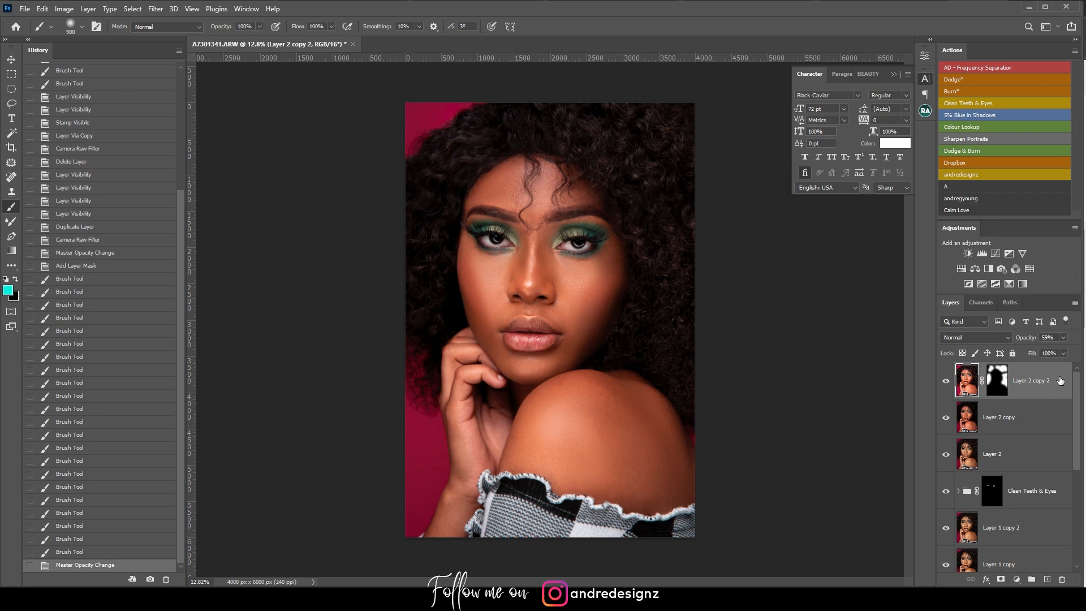
# Step: Stamp all visible layers into a new layer and open a duplicate of it in the Camera Raw Filter
pyautogui.hotkey('ctrl', 'shift', 'alt', 'e')
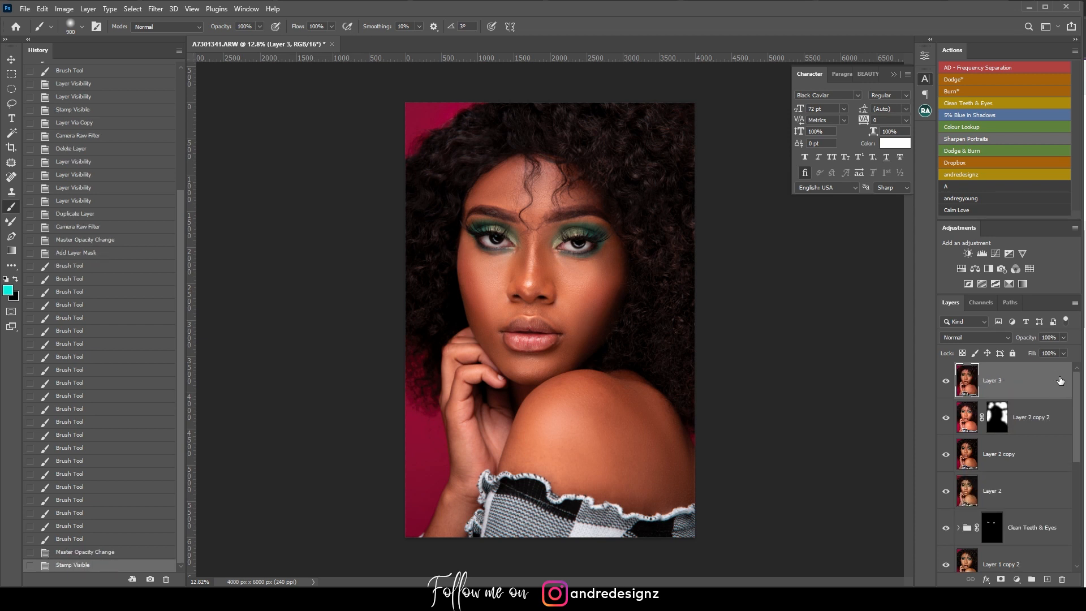
pyautogui.moveTo(1041, 384); pyautogui.dragTo(1045, 579)
pyautogui.click(160, 8)
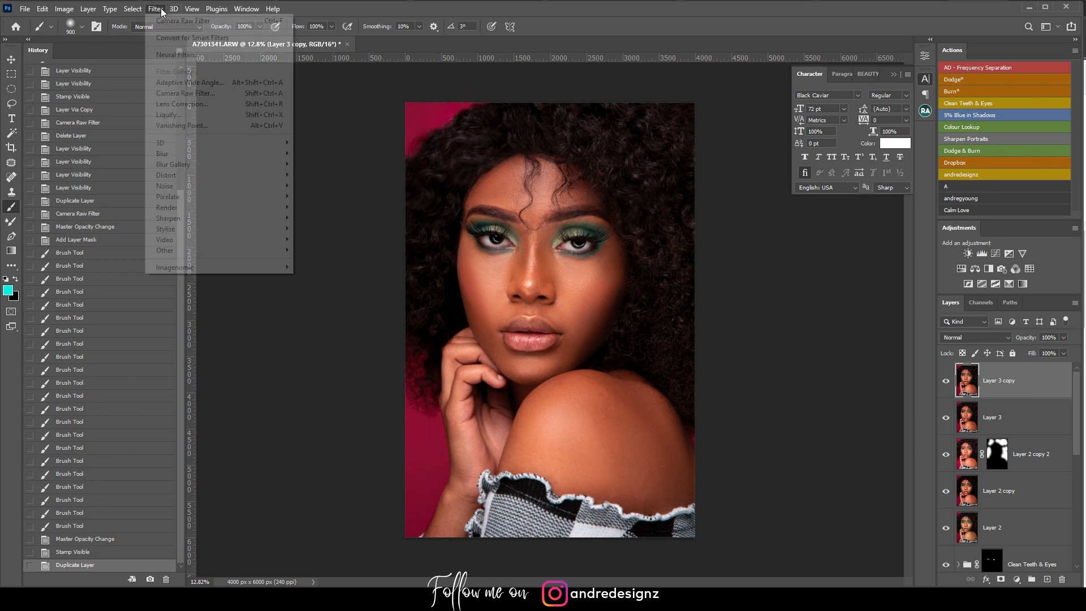
pyautogui.click(213, 93)
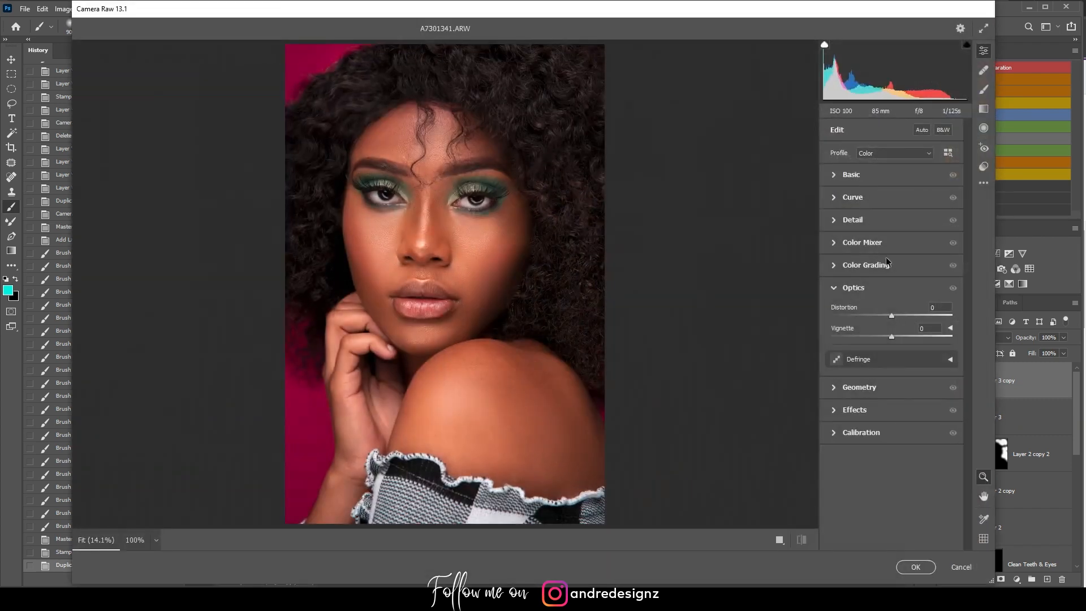
# Step: Apply Clarity +55, Dehaze +21, Highlights +27, Exposure -0.45 and Contrast +6 to the duplicated layer
pyautogui.click(846, 175)
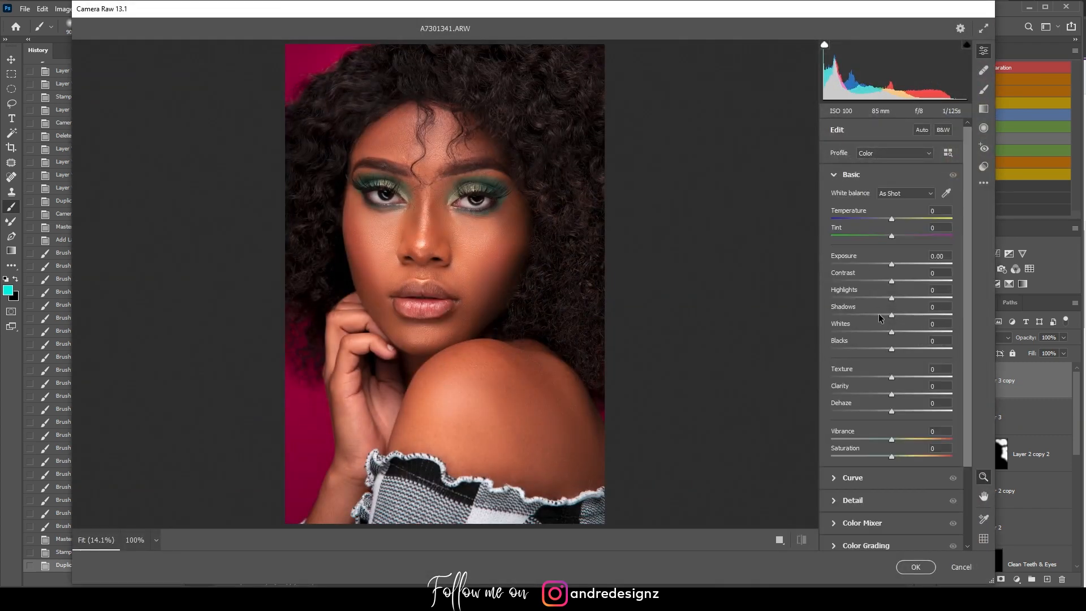
pyautogui.moveTo(892, 395); pyautogui.dragTo(924, 399)
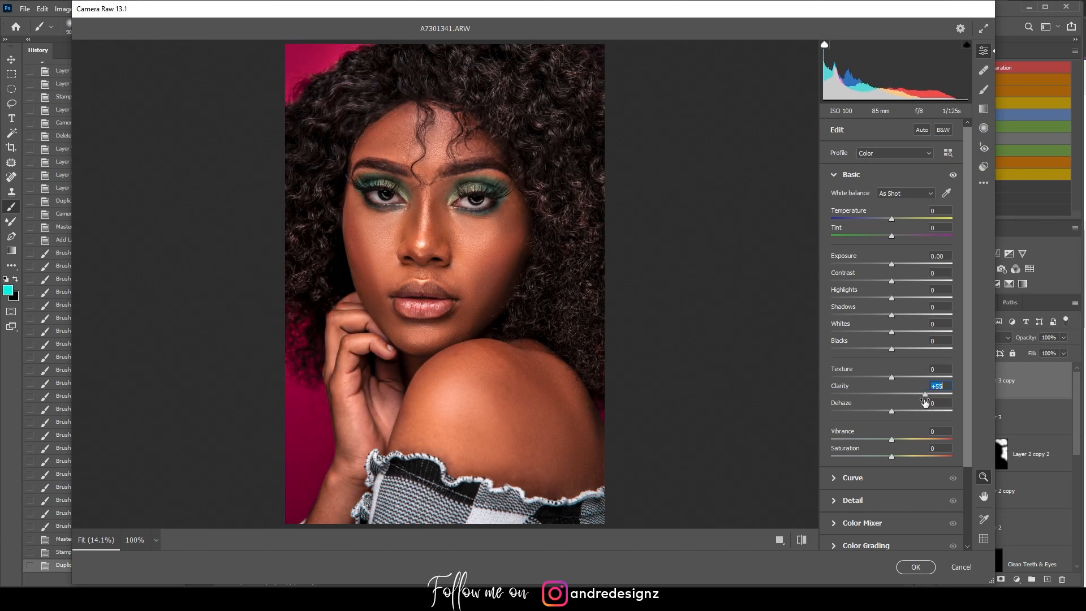
pyautogui.moveTo(889, 412); pyautogui.dragTo(901, 419)
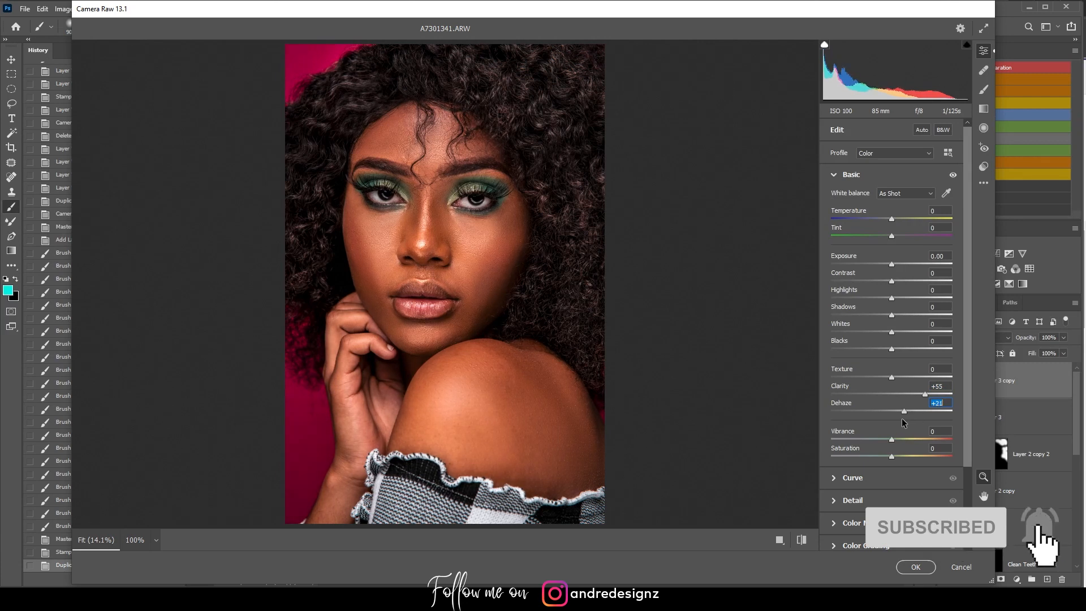
pyautogui.click(895, 300)
pyautogui.moveTo(895, 299)
pyautogui.mouseDown()
pyautogui.moveTo(917, 305)
pyautogui.moveTo(907, 304)
pyautogui.mouseUp()
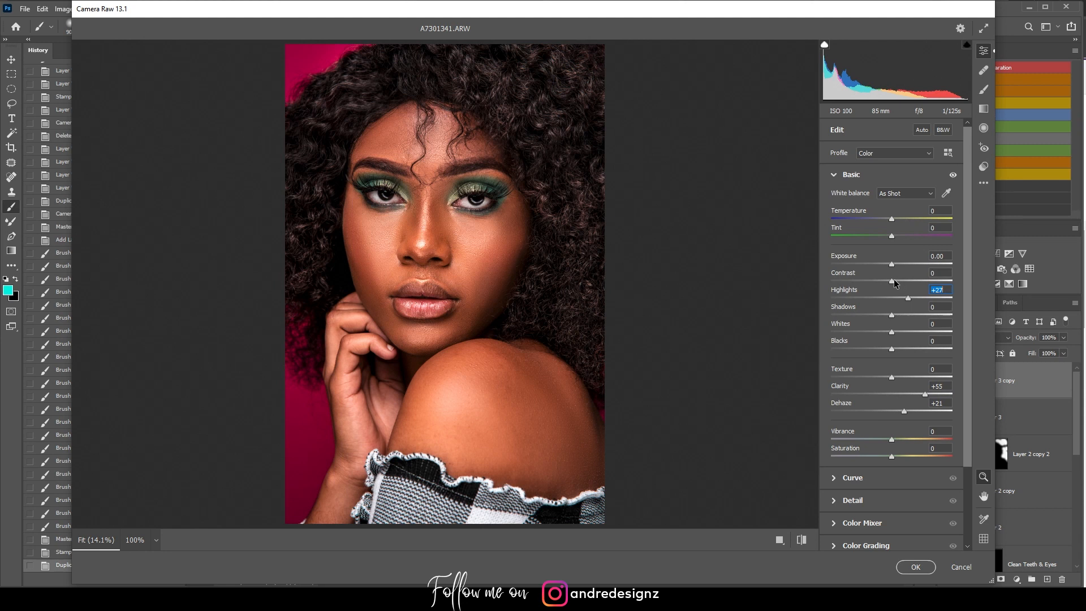
pyautogui.moveTo(891, 268); pyautogui.dragTo(895, 286)
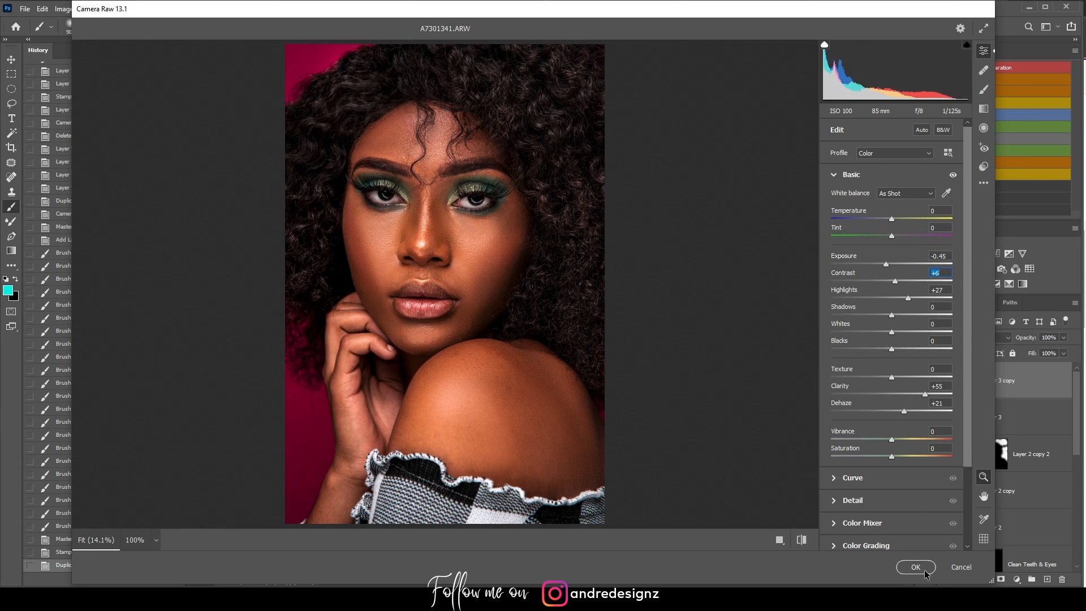
pyautogui.click(915, 567)
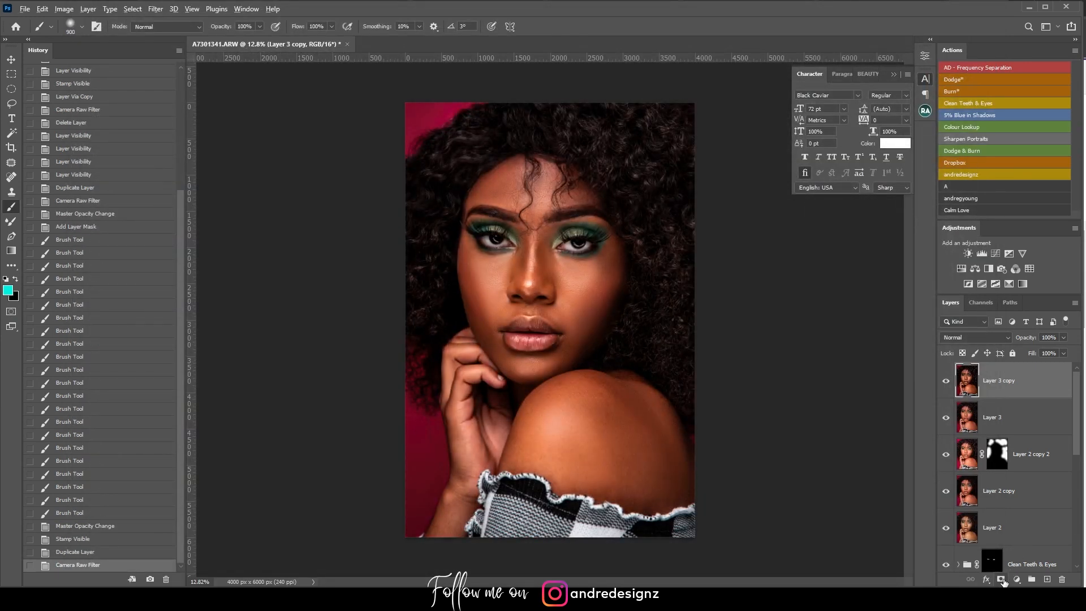
# Step: Hide Layer 3 copy behind a black mask and paint the effect back in over the hair and both eyes
pyautogui.keyDown('alt'); pyautogui.click(1002, 581); pyautogui.keyUp('alt')
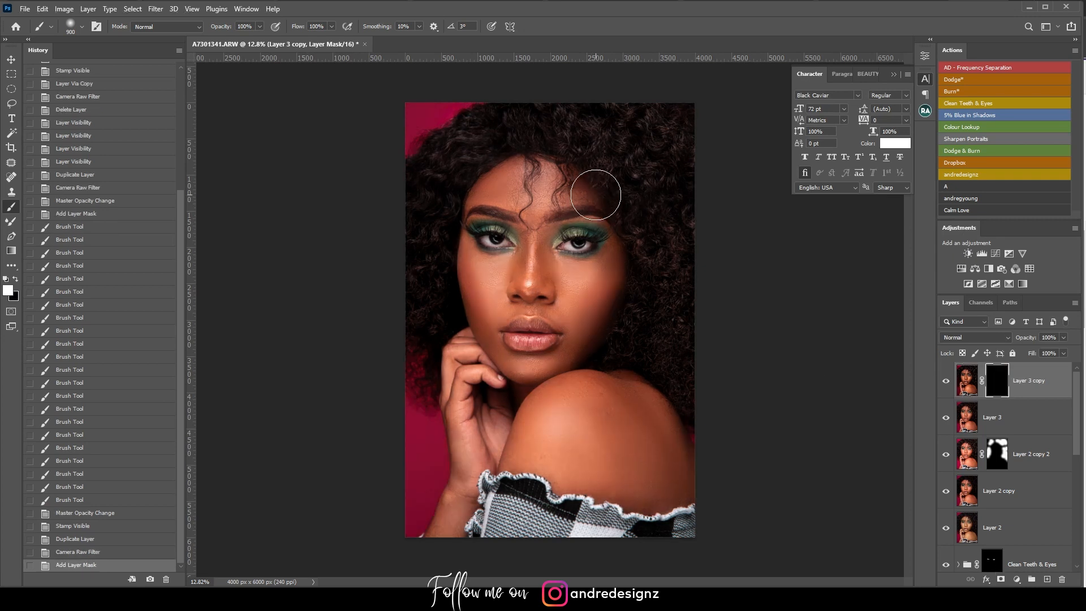
pyautogui.moveTo(432, 166); pyautogui.dragTo(473, 135)
pyautogui.moveTo(437, 196); pyautogui.dragTo(457, 147)
pyautogui.moveTo(419, 258); pyautogui.dragTo(418, 328)
pyautogui.moveTo(595, 147); pyautogui.dragTo(620, 114)
pyautogui.moveTo(665, 227)
pyautogui.mouseDown()
pyautogui.moveTo(673, 324)
pyautogui.moveTo(657, 329)
pyautogui.moveTo(699, 369)
pyautogui.mouseUp()
pyautogui.moveTo(699, 369)
pyautogui.mouseDown()
pyautogui.moveTo(686, 322)
pyautogui.moveTo(687, 183)
pyautogui.mouseUp()
pyautogui.moveTo(687, 183)
pyautogui.mouseDown()
pyautogui.moveTo(649, 134)
pyautogui.moveTo(534, 133)
pyautogui.moveTo(439, 161)
pyautogui.moveTo(505, 131)
pyautogui.moveTo(460, 182)
pyautogui.moveTo(545, 203)
pyautogui.moveTo(493, 226)
pyautogui.mouseUp()
pyautogui.moveTo(572, 238)
pyautogui.mouseDown()
pyautogui.moveTo(571, 211)
pyautogui.moveTo(584, 226)
pyautogui.mouseUp()
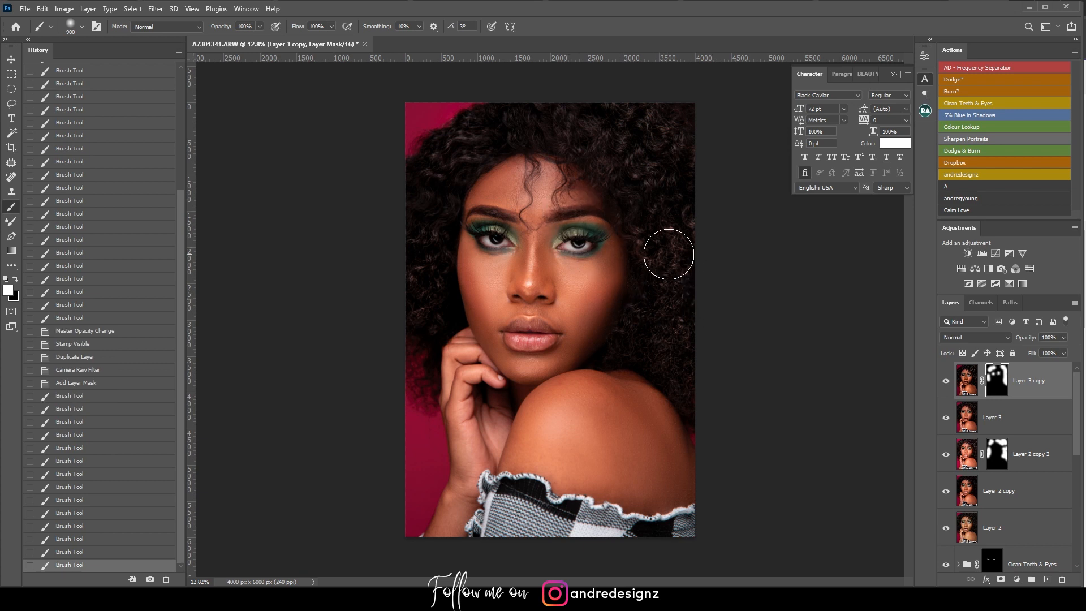
# Step: Examine the face and hair up close and compare the original Background with the retouched portrait
pyautogui.scroll(5, 569, 214)
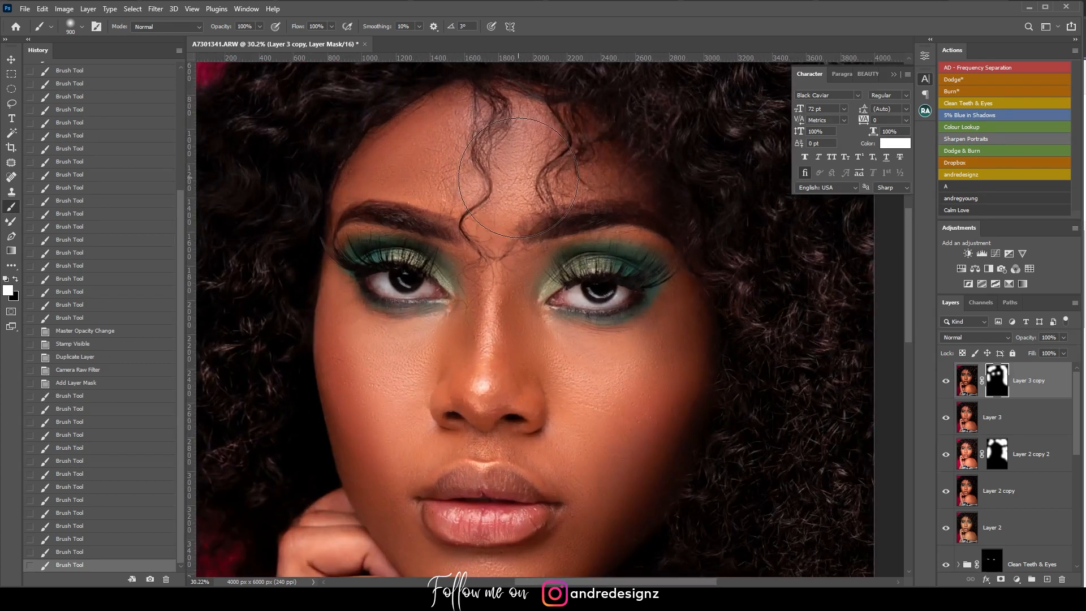
pyautogui.scroll(-5, 517, 181)
pyautogui.scroll(2, 563, 242)
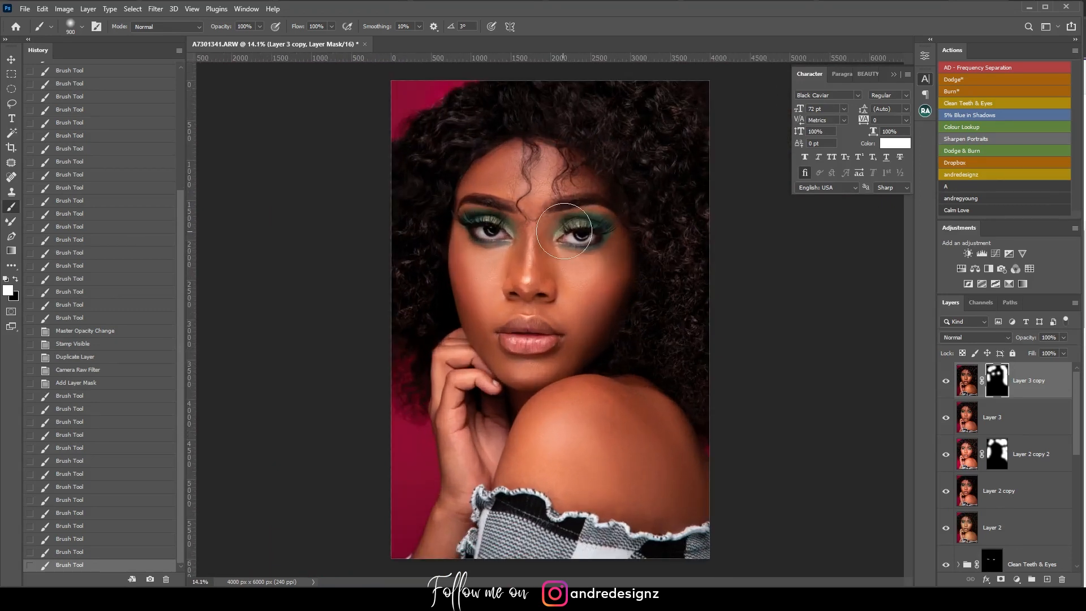
pyautogui.scroll(-5, 1001, 464)
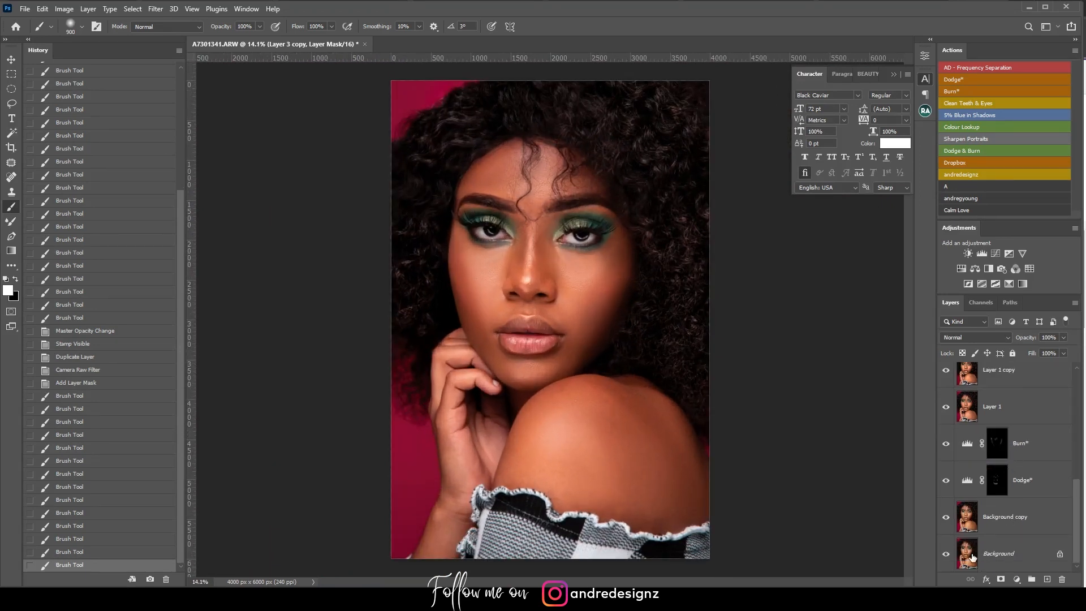
pyautogui.keyDown('alt'); pyautogui.click(946, 554); pyautogui.keyUp('alt')
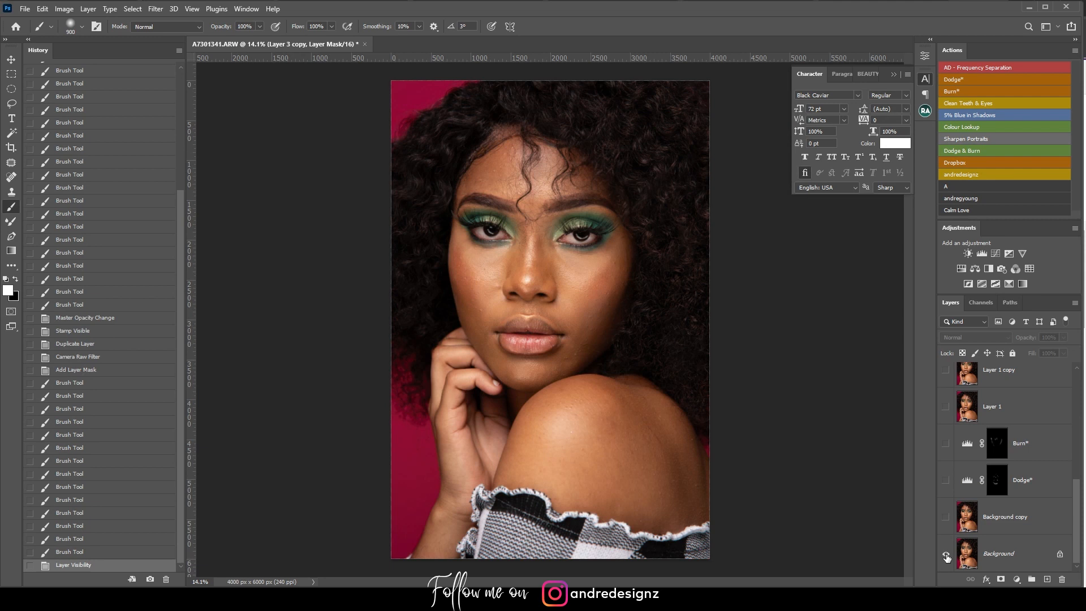
pyautogui.keyDown('alt'); pyautogui.click(946, 556); pyautogui.keyUp('alt')
pyautogui.keyDown('alt'); pyautogui.click(946, 555); pyautogui.keyUp('alt')
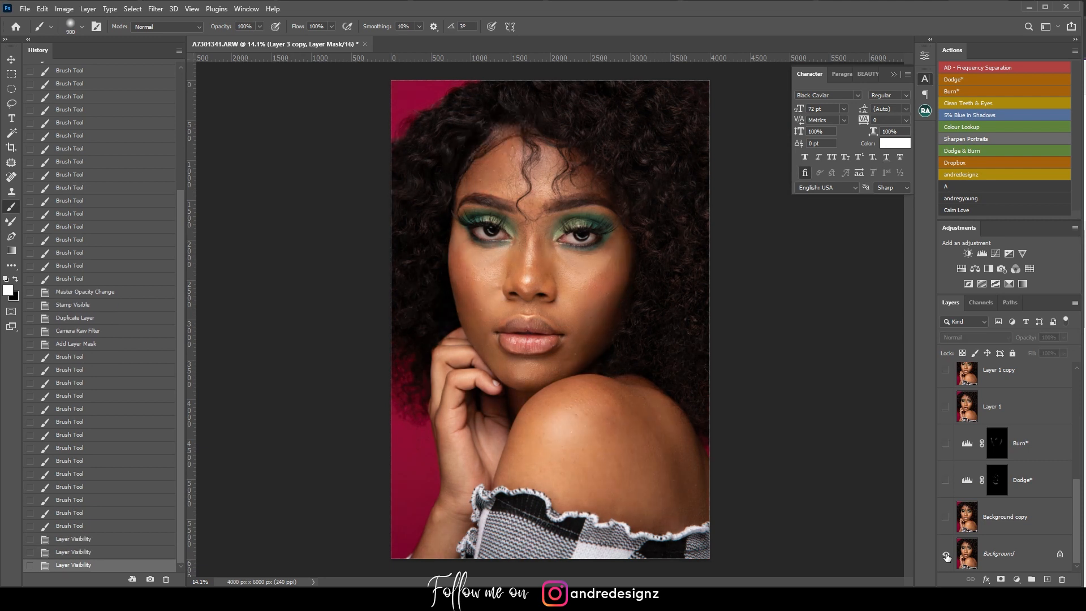
pyautogui.keyDown('alt'); pyautogui.click(947, 556); pyautogui.keyUp('alt')
pyautogui.scroll(2, 755, 362)
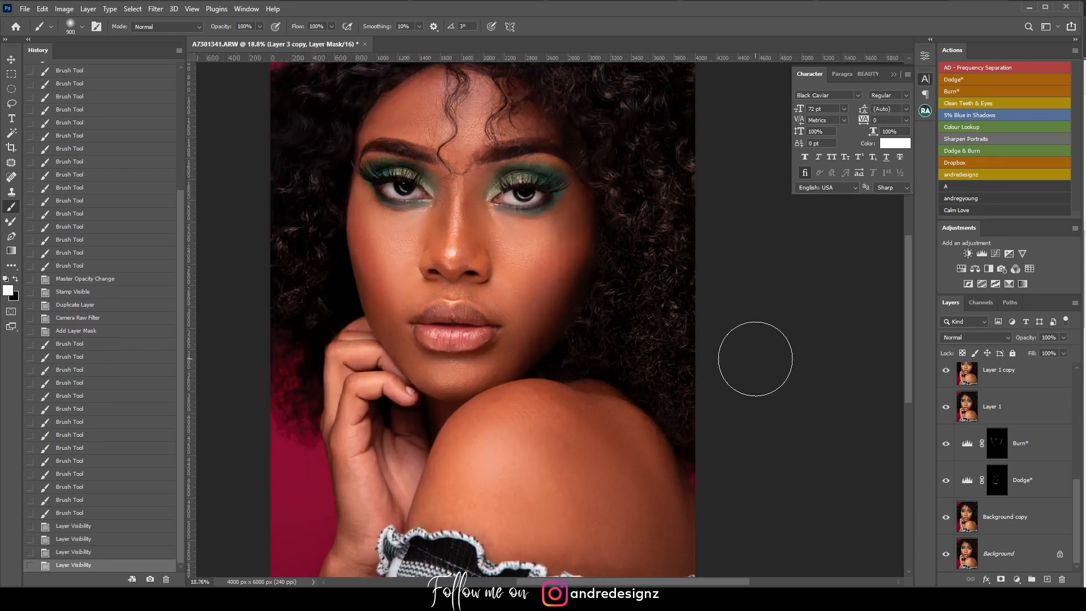
pyautogui.scroll(-3, 755, 358)
pyautogui.scroll(-1, 755, 358)
pyautogui.scroll(2, 755, 358)
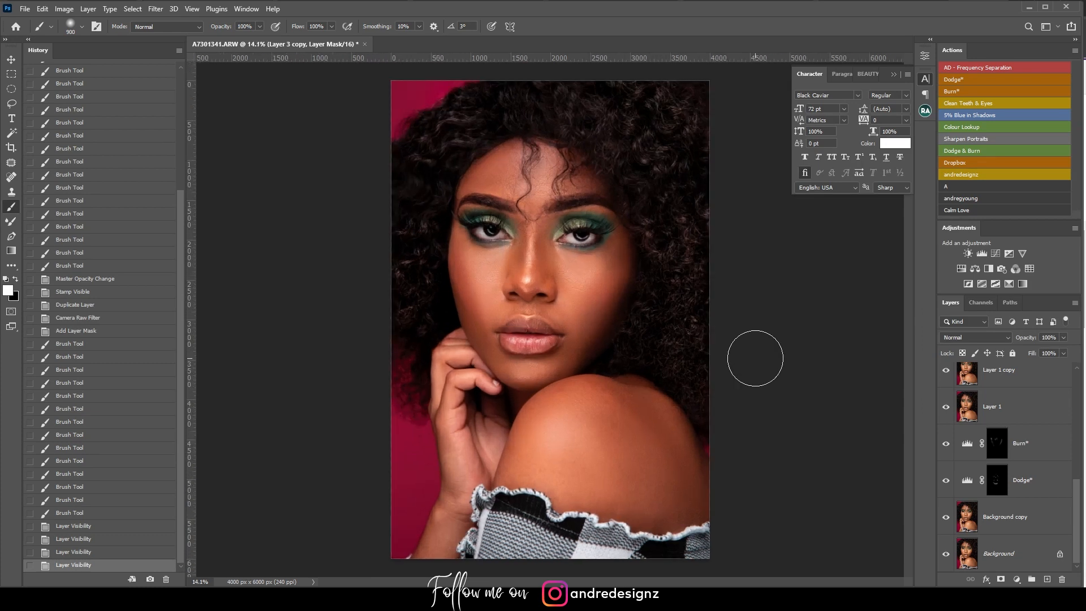
pyautogui.scroll(8, 654, 283)
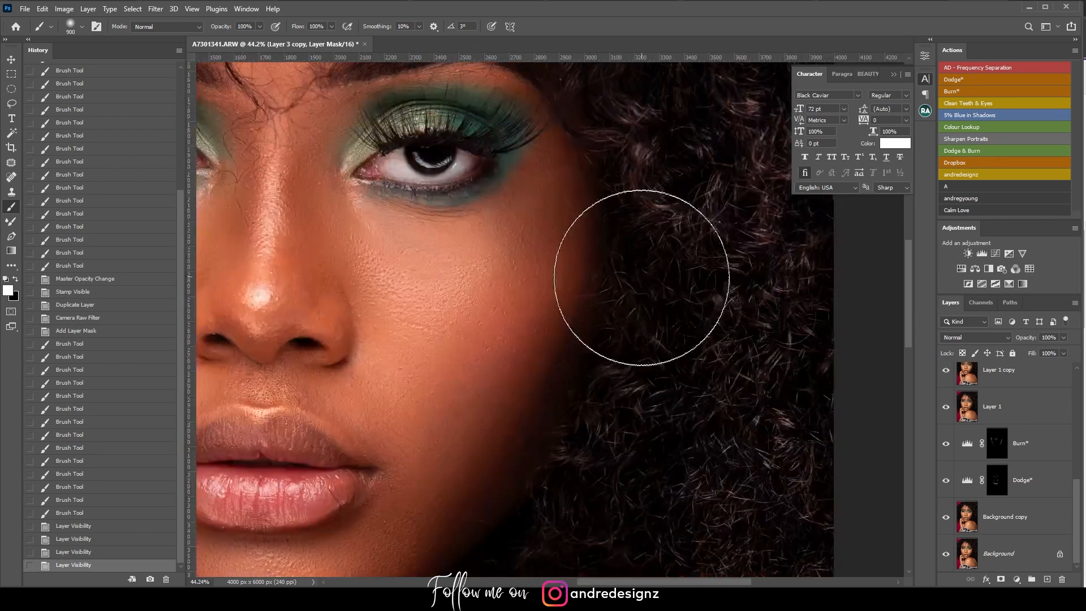
pyautogui.scroll(-6, 613, 247)
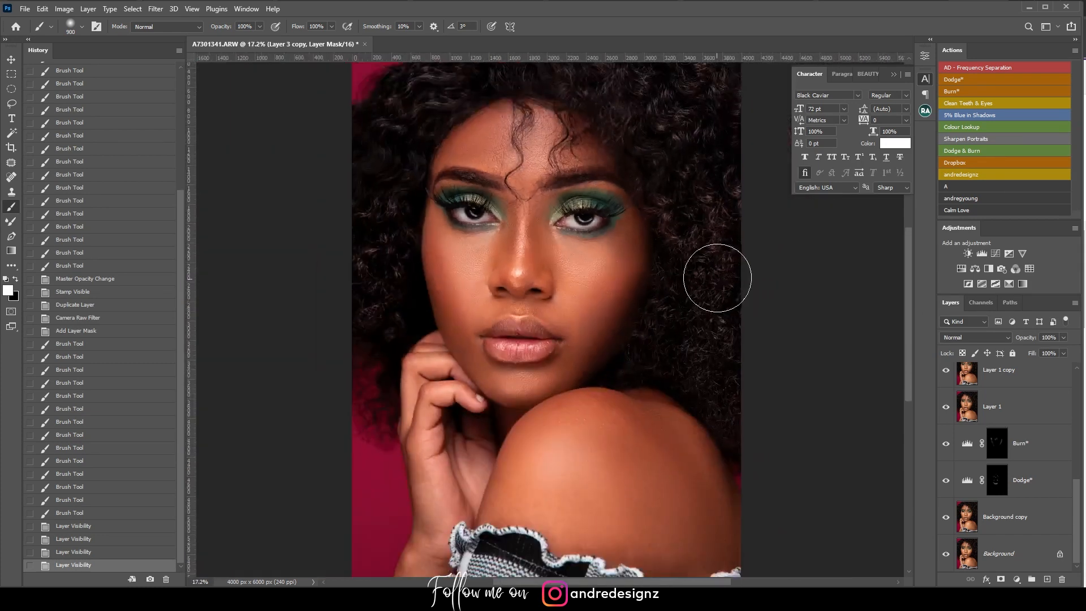
# Step: Run the Dodge* action to add a masked brightening layer and lower the brush flow to 2%
pyautogui.click(961, 80)
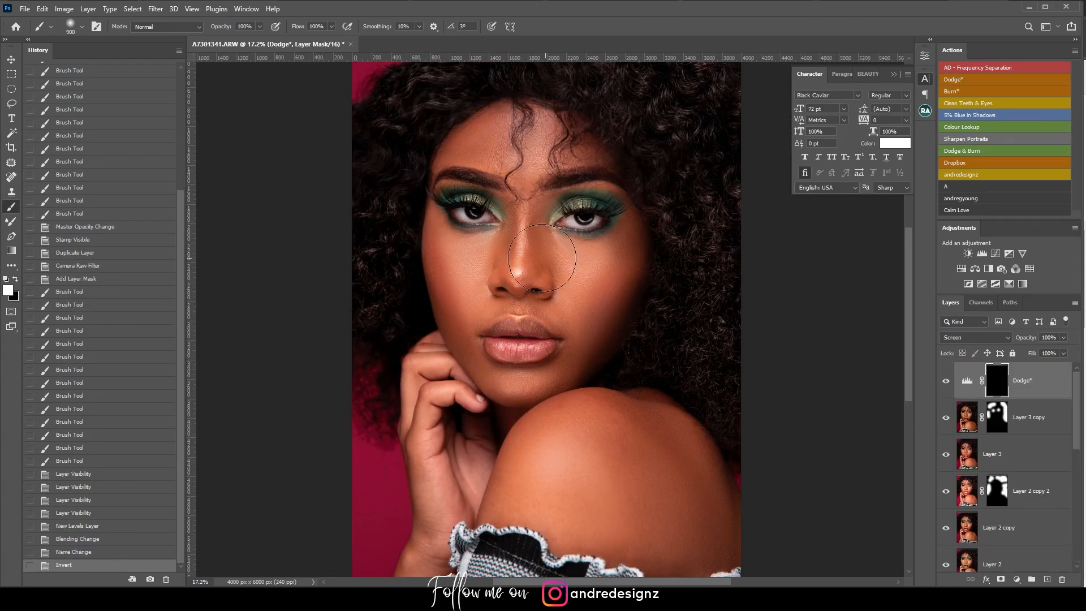
pyautogui.click(332, 27)
pyautogui.moveTo(281, 39); pyautogui.dragTo(280, 39)
pyautogui.click(394, 5)
# Step: Brighten both cheeks below the eyes and the bare shoulder by painting on the new Dodge* mask
pyautogui.moveTo(630, 244)
pyautogui.mouseDown()
pyautogui.moveTo(638, 230)
pyautogui.moveTo(625, 274)
pyautogui.moveTo(637, 223)
pyautogui.moveTo(609, 273)
pyautogui.moveTo(617, 265)
pyautogui.mouseUp()
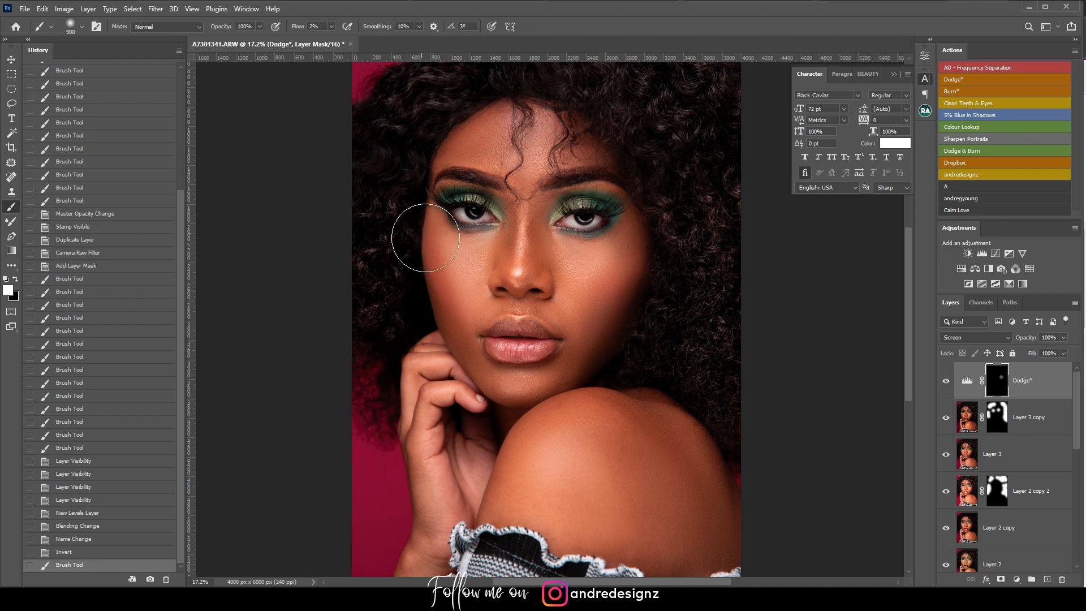
pyautogui.moveTo(449, 254)
pyautogui.mouseDown()
pyautogui.moveTo(439, 247)
pyautogui.moveTo(444, 255)
pyautogui.mouseUp()
pyautogui.moveTo(462, 276); pyautogui.dragTo(452, 272)
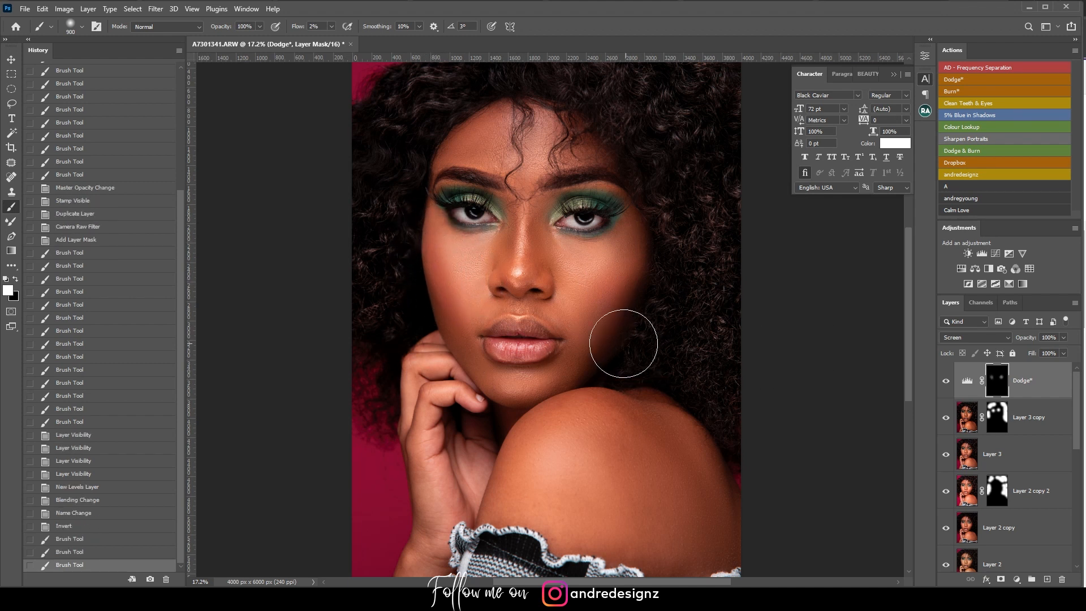
pyautogui.moveTo(612, 376)
pyautogui.mouseDown()
pyautogui.moveTo(714, 427)
pyautogui.moveTo(727, 469)
pyautogui.moveTo(712, 475)
pyautogui.moveTo(729, 515)
pyautogui.moveTo(636, 425)
pyautogui.moveTo(688, 471)
pyautogui.moveTo(665, 471)
pyautogui.moveTo(700, 482)
pyautogui.moveTo(730, 552)
pyautogui.moveTo(675, 569)
pyautogui.moveTo(643, 537)
pyautogui.mouseUp()
pyautogui.scroll(-4, 647, 443)
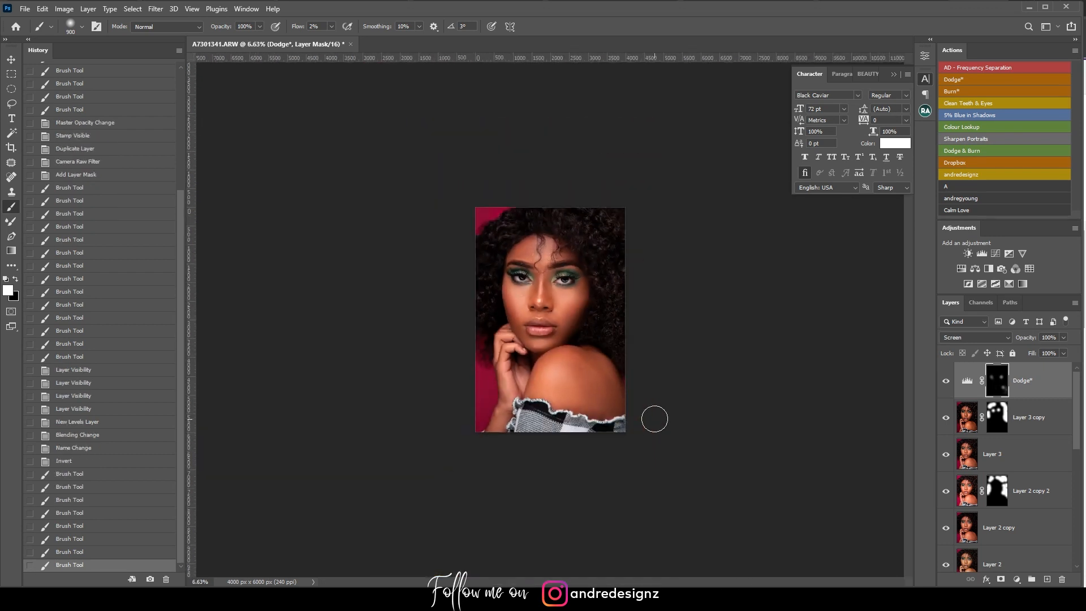
pyautogui.hotkey('ctrl', '0')
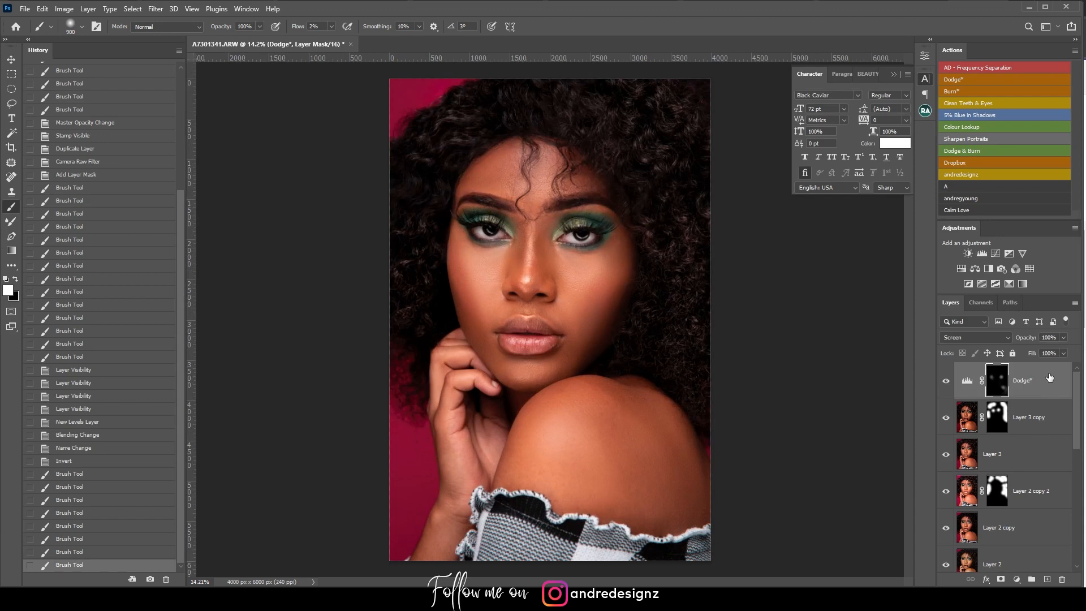
# Step: Stamp the visible layers, run the AD - Frequency Separation action with a 6.4-pixel Gaussian Blur, and select the Low* layer
pyautogui.hotkey('ctrl', 'shift', 'alt', 'e')
pyautogui.click(1004, 68)
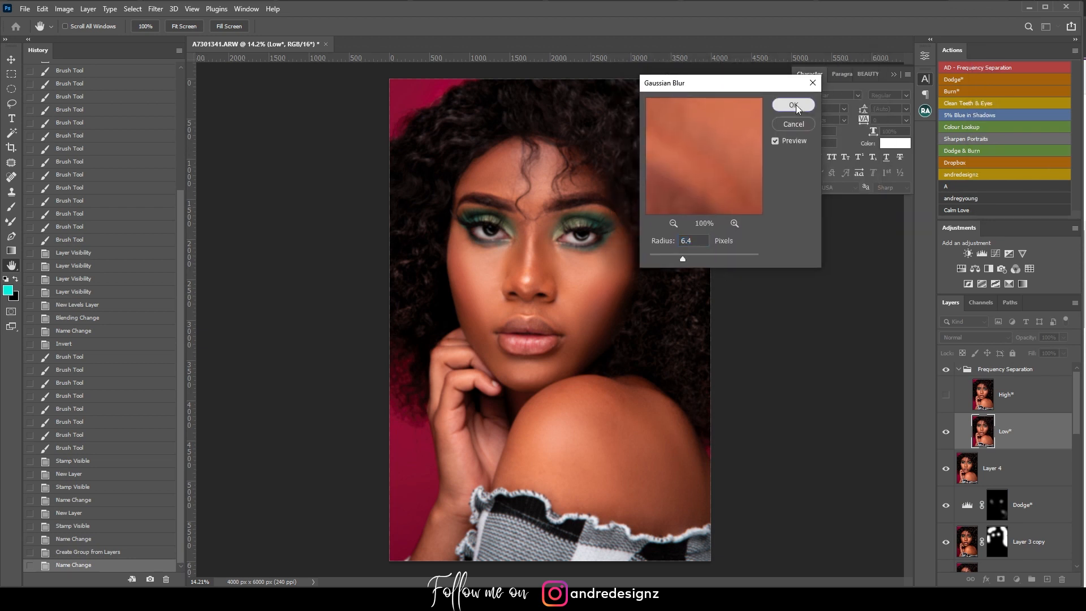
pyautogui.click(795, 105)
pyautogui.click(1034, 467)
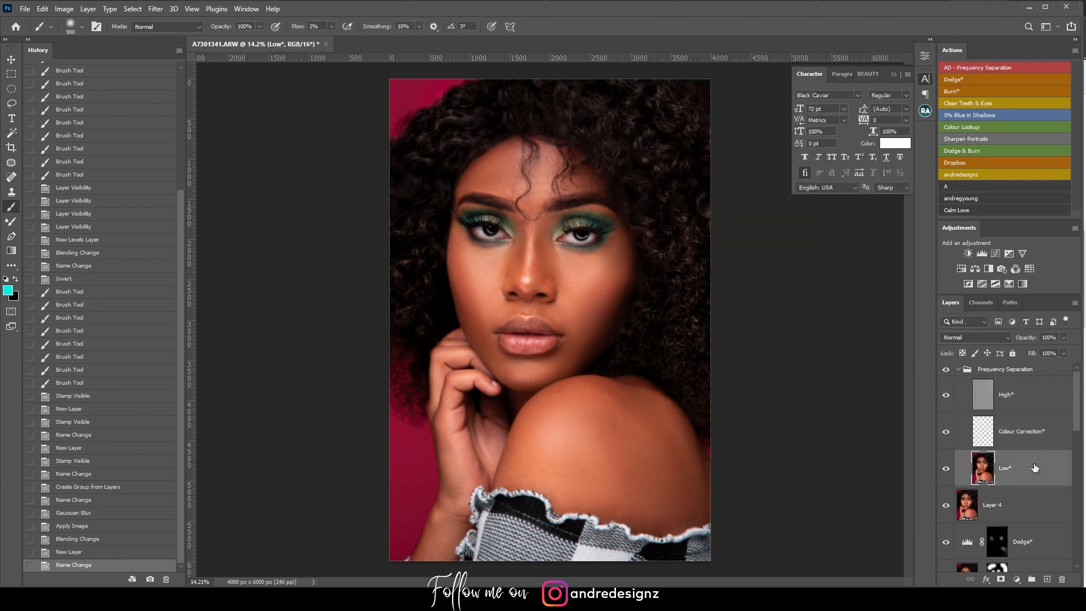
# Step: Blend the skin of the cheek above the hand on the Low* layer with a 400-pixel Mixer Brush and compare before and after
pyautogui.click(12, 220)
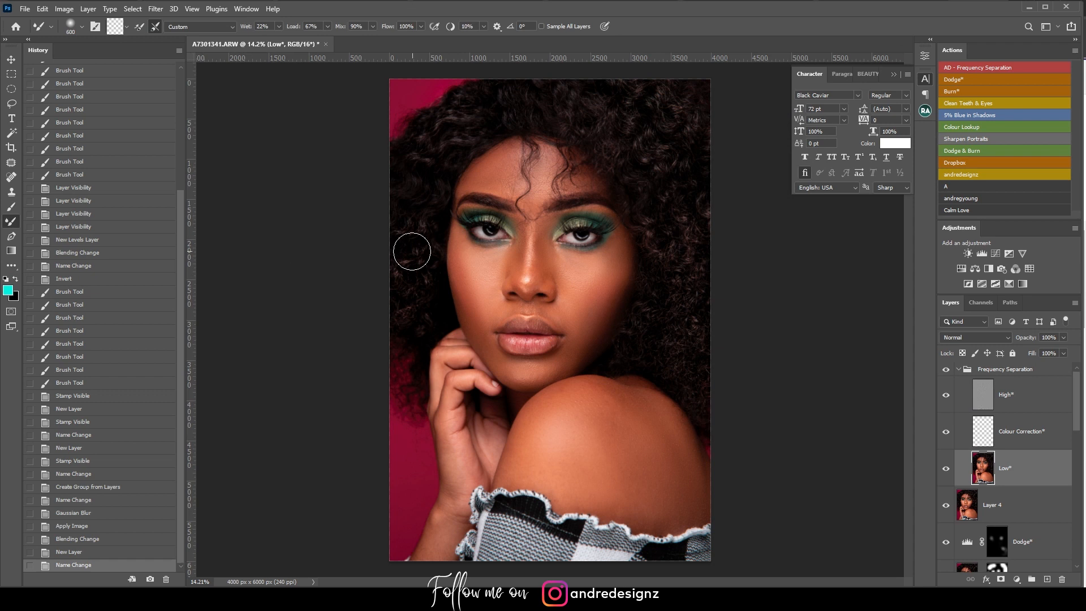
pyautogui.press('[')
pyautogui.press('[')
pyautogui.moveTo(476, 322)
pyautogui.mouseDown()
pyautogui.moveTo(471, 280)
pyautogui.moveTo(483, 302)
pyautogui.moveTo(468, 285)
pyautogui.mouseUp()
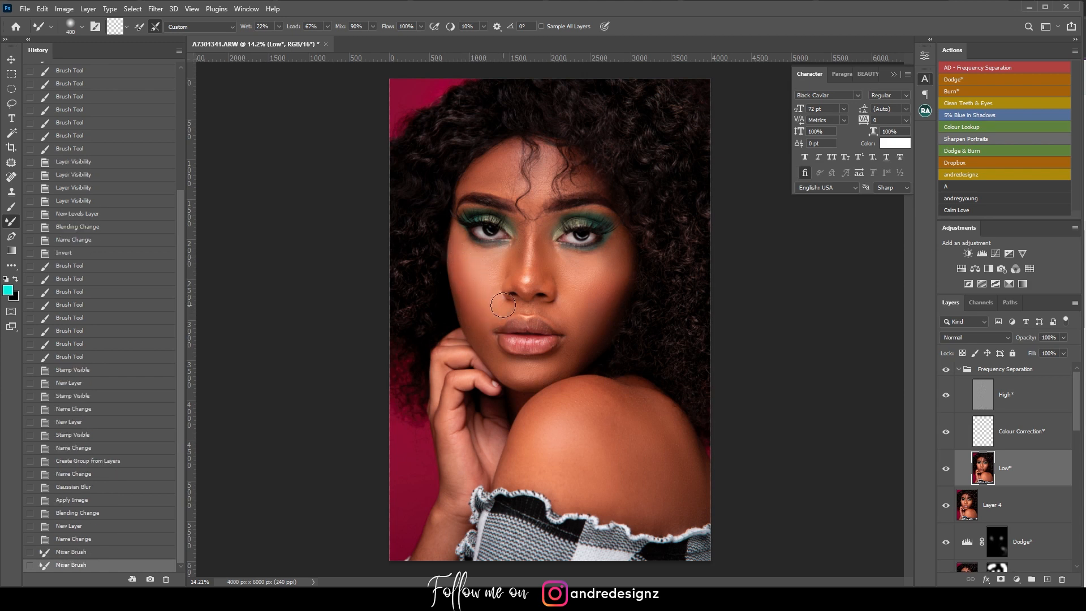
pyautogui.hotkey('ctrl', 'z')
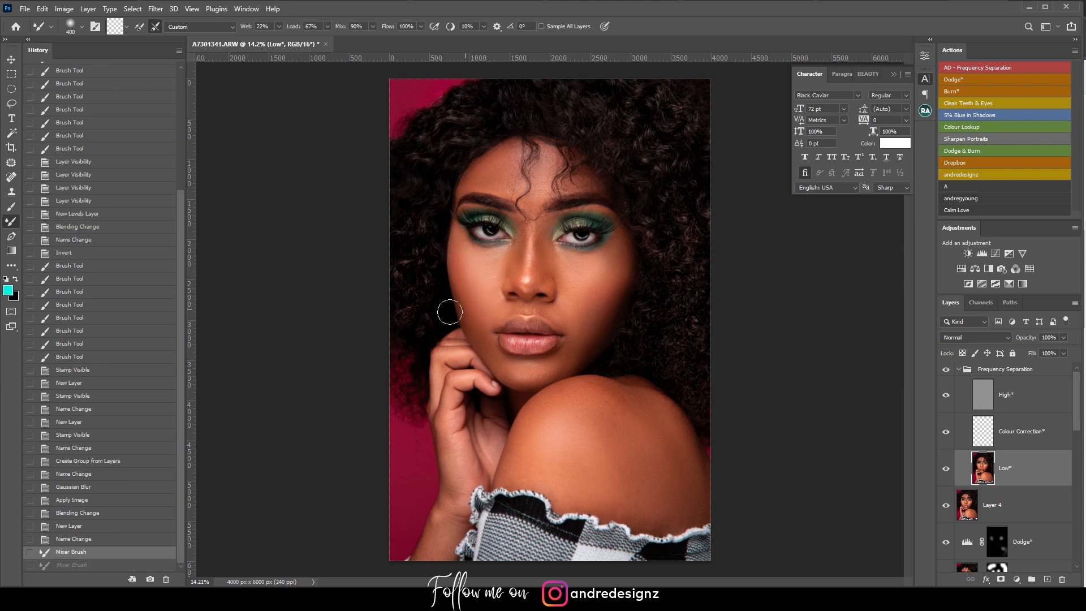
pyautogui.click(85, 540)
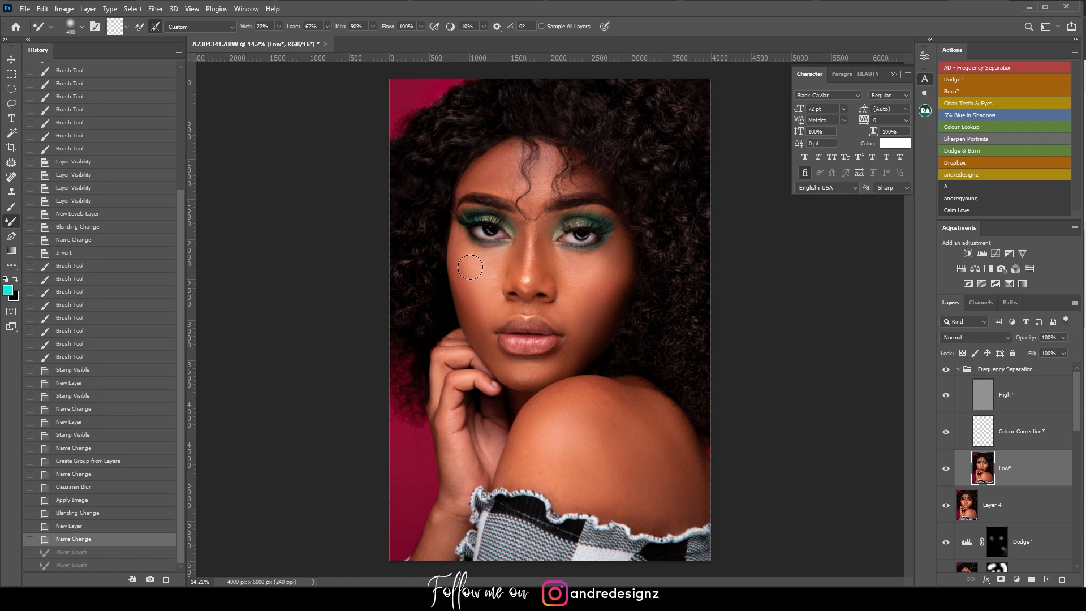
pyautogui.hotkey('ctrl', 'shift', 'z')
pyautogui.hotkey('ctrl', 'shift', 'z')
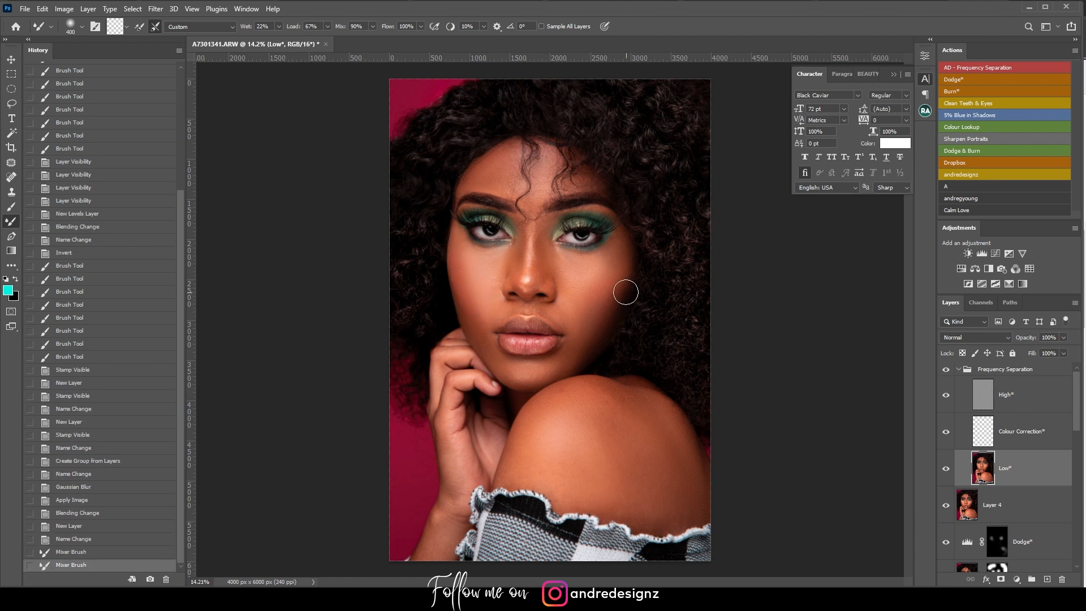
# Step: Smooth the opposite cheek down to the jaw and the lower cheek above the hand with Mixer Brush strokes on Low*
pyautogui.moveTo(601, 273); pyautogui.dragTo(622, 243)
pyautogui.moveTo(601, 287)
pyautogui.mouseDown()
pyautogui.moveTo(592, 282)
pyautogui.moveTo(580, 342)
pyautogui.mouseUp()
pyautogui.scroll(-5, 591, 347)
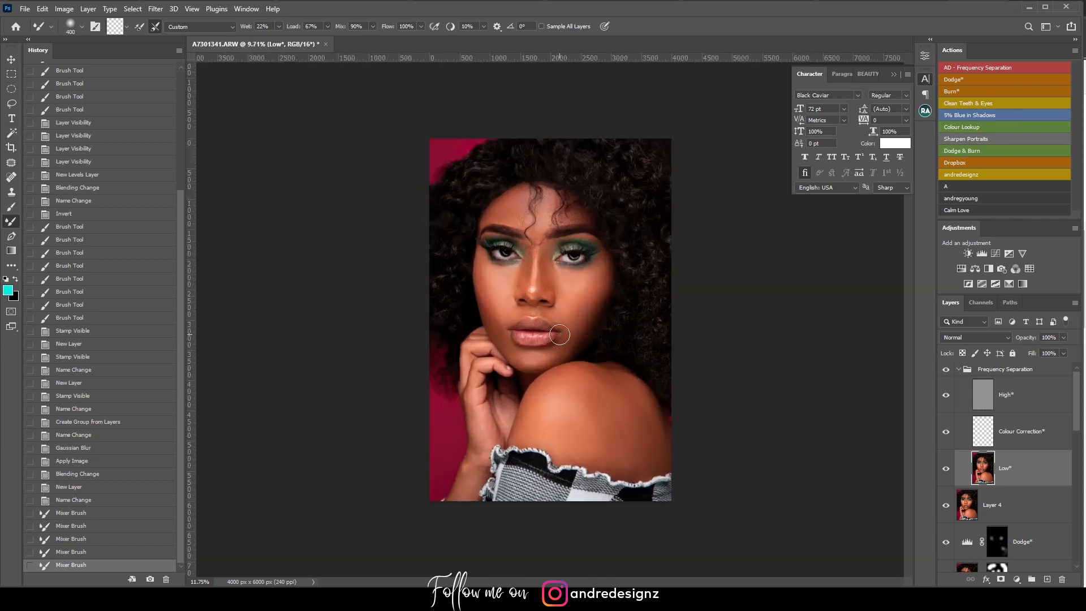
pyautogui.scroll(9, 543, 326)
pyautogui.moveTo(453, 297); pyautogui.dragTo(458, 341)
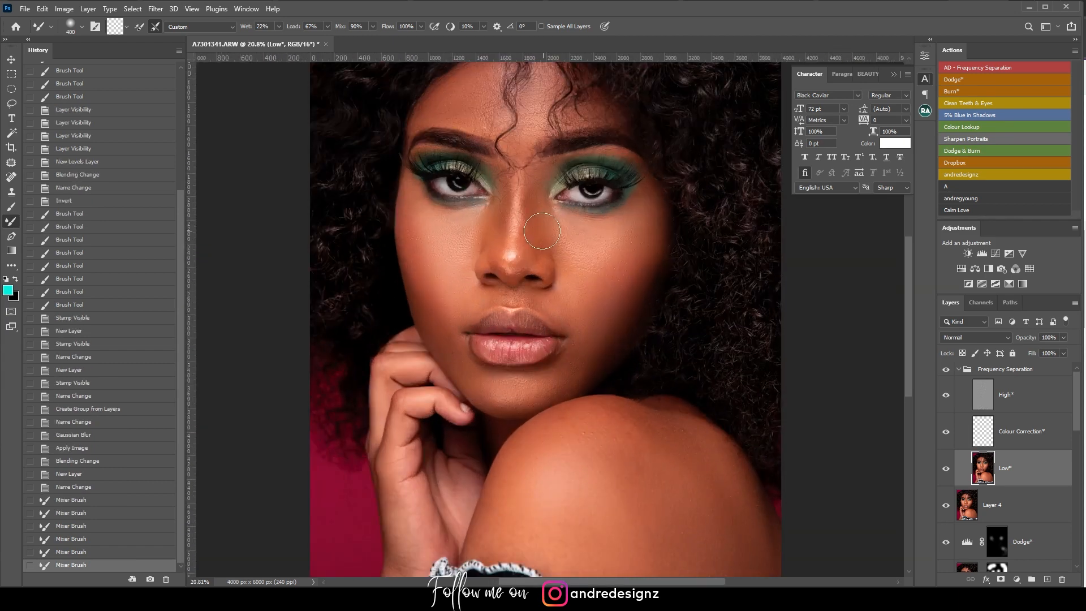
# Step: Try blending the skin around the nose with the Mixer Brush and undo the last two strokes
pyautogui.scroll(-2, 540, 232)
pyautogui.moveTo(506, 205); pyautogui.dragTo(502, 272)
pyautogui.hotkey('ctrl', 'z')
pyautogui.hotkey('ctrl', 'z')
pyautogui.scroll(-4, 563, 277)
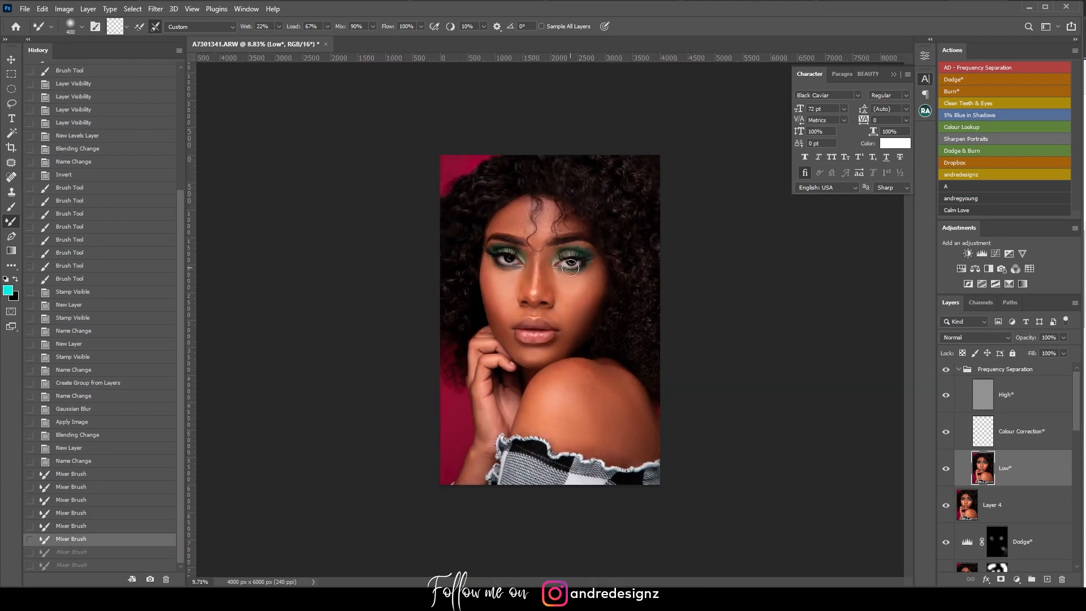
pyautogui.scroll(3, 569, 257)
pyautogui.scroll(-2, 560, 263)
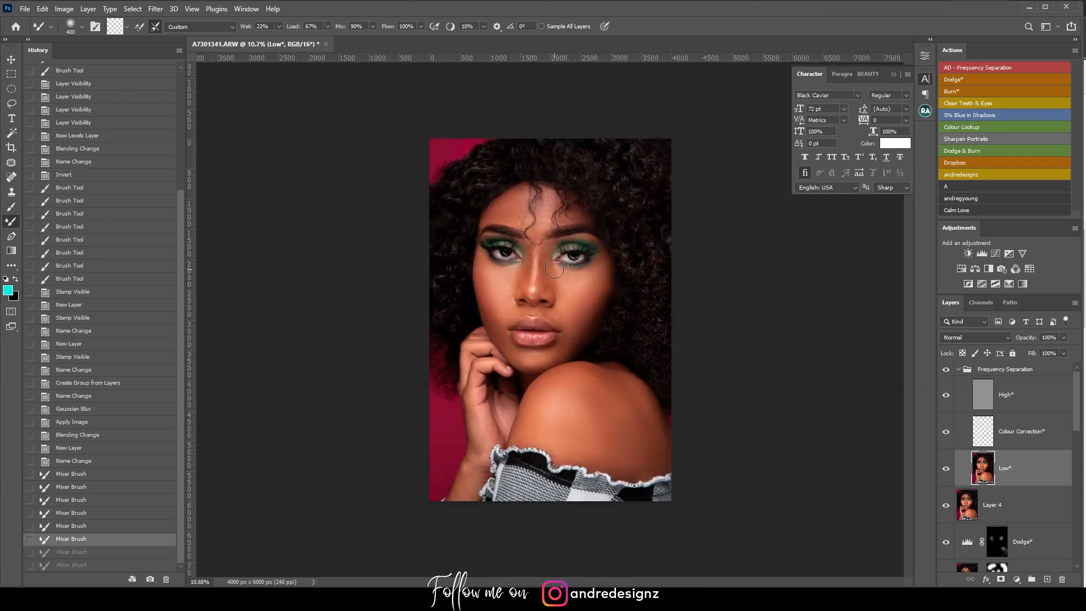
# Step: Try the 5% Blue in Shadows action and delete its color balance layer
pyautogui.click(977, 114)
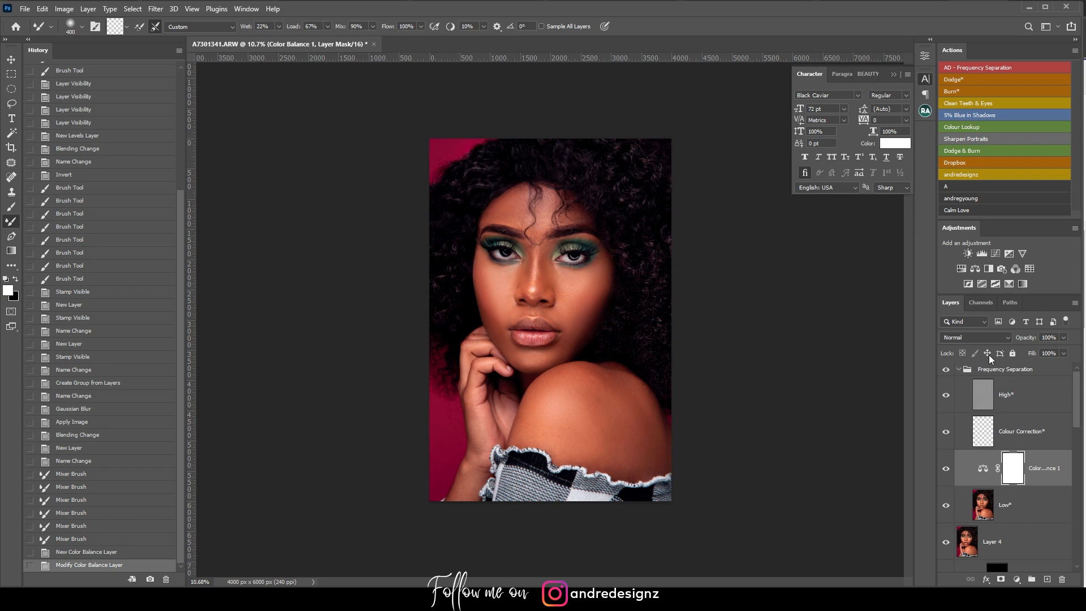
pyautogui.click(1057, 465)
pyautogui.press('Delete')
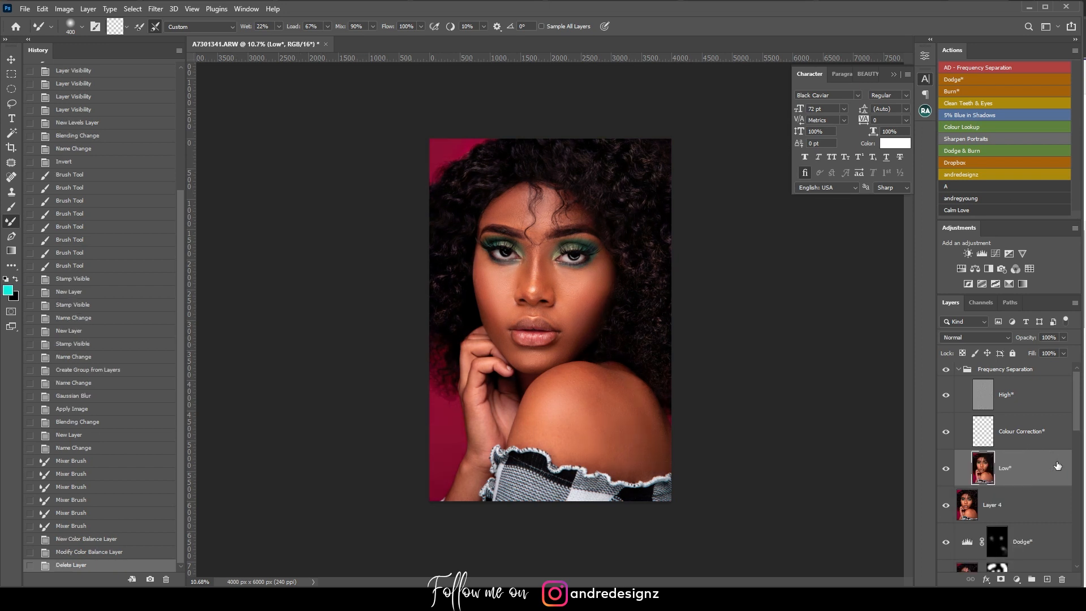
# Step: Collapse the Frequency Separation group, add a grading layer above it with the Colour Lookup action, and compare its effect at 15% opacity
pyautogui.scroll(1, 663, 362)
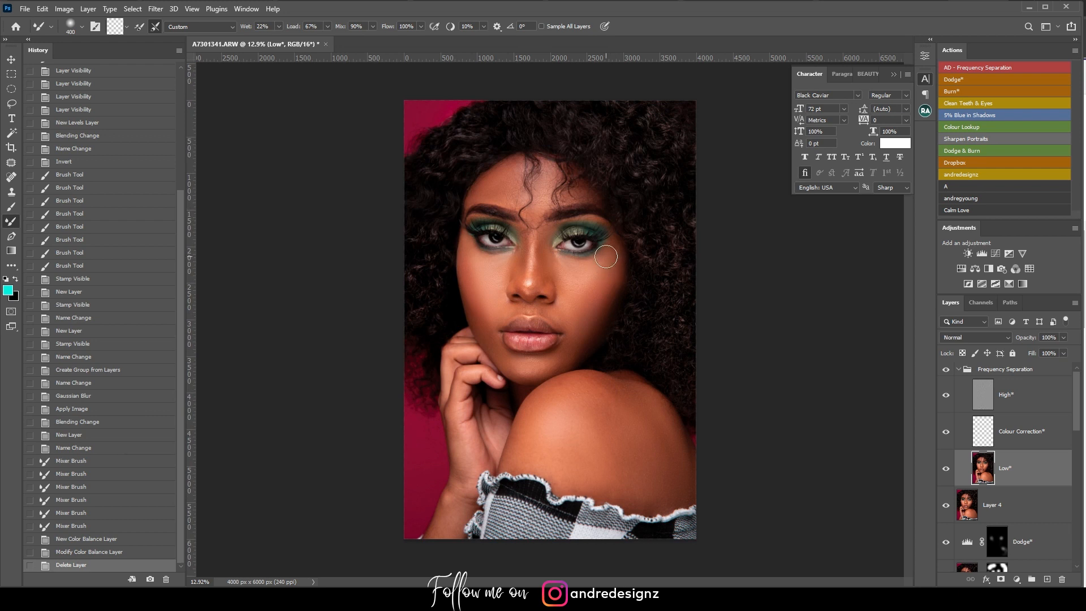
pyautogui.click(958, 369)
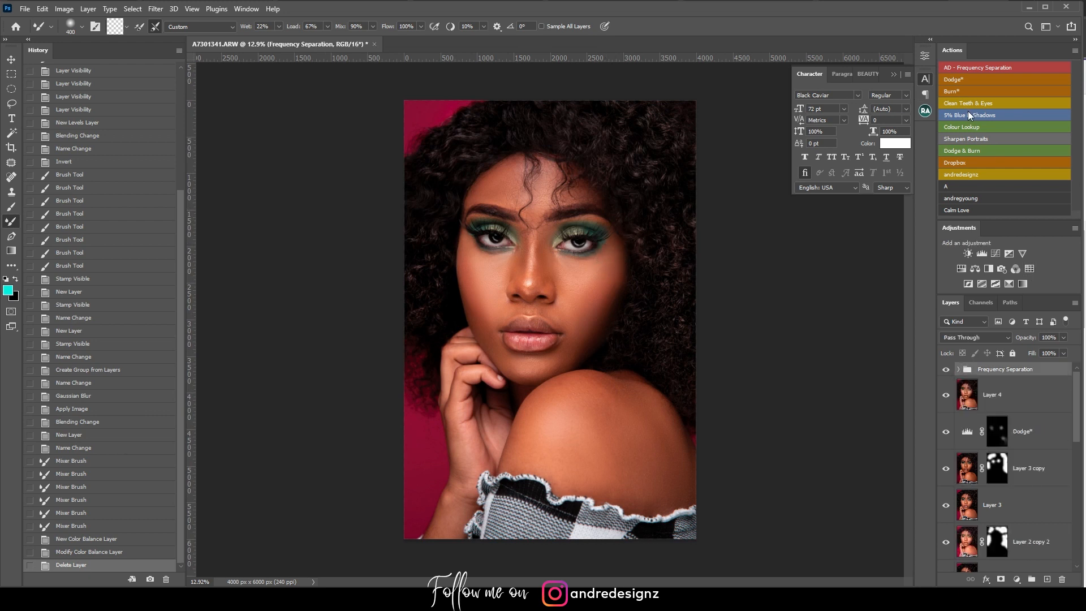
pyautogui.click(976, 127)
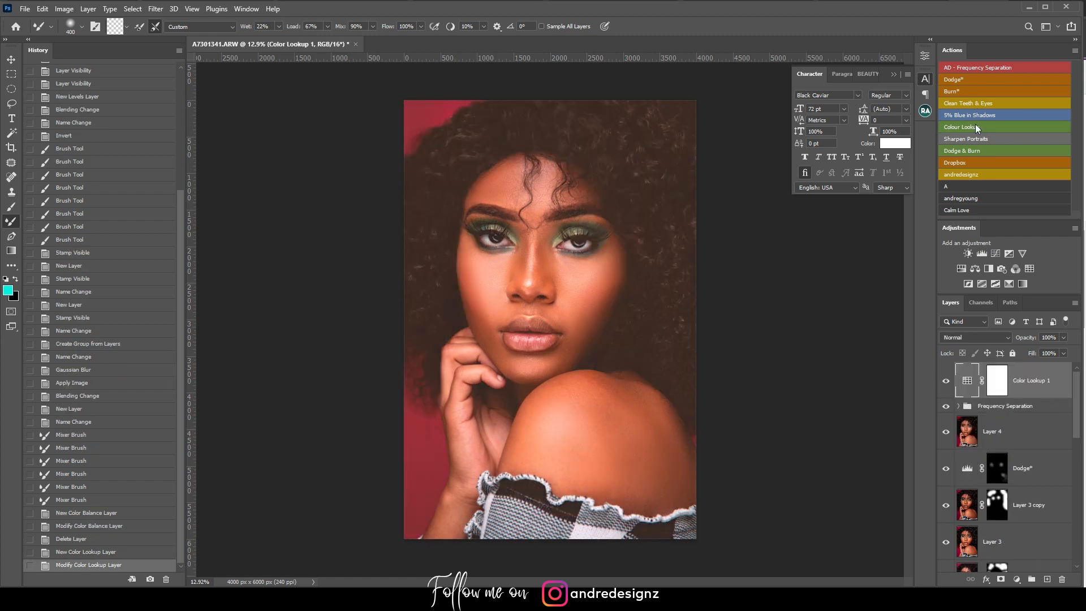
pyautogui.click(1062, 338)
pyautogui.moveTo(1018, 348); pyautogui.dragTo(1018, 348)
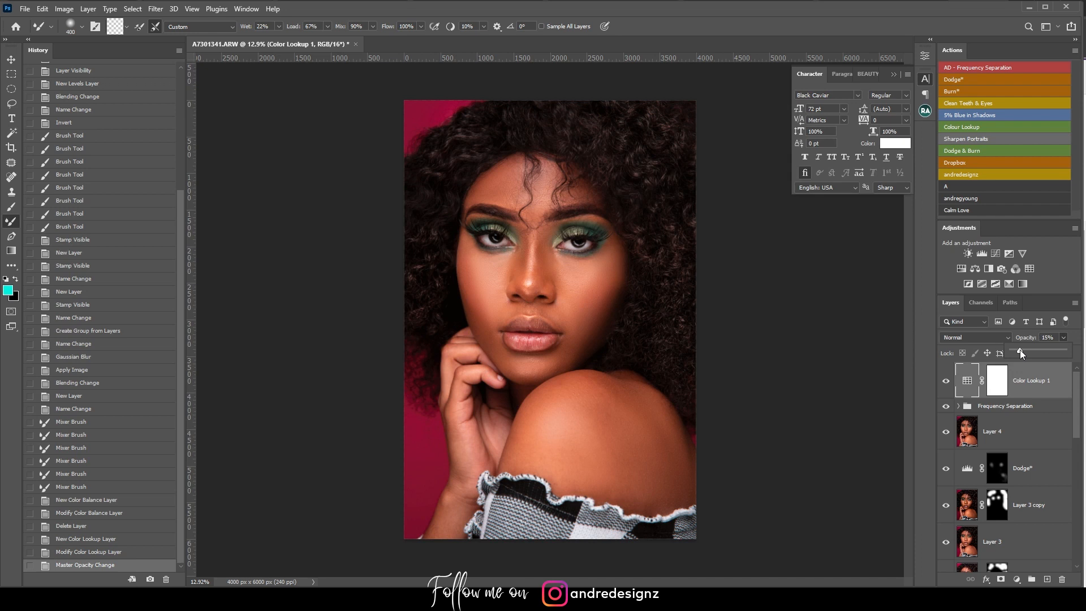
pyautogui.click(946, 383)
pyautogui.click(946, 382)
pyautogui.click(946, 383)
pyautogui.click(946, 382)
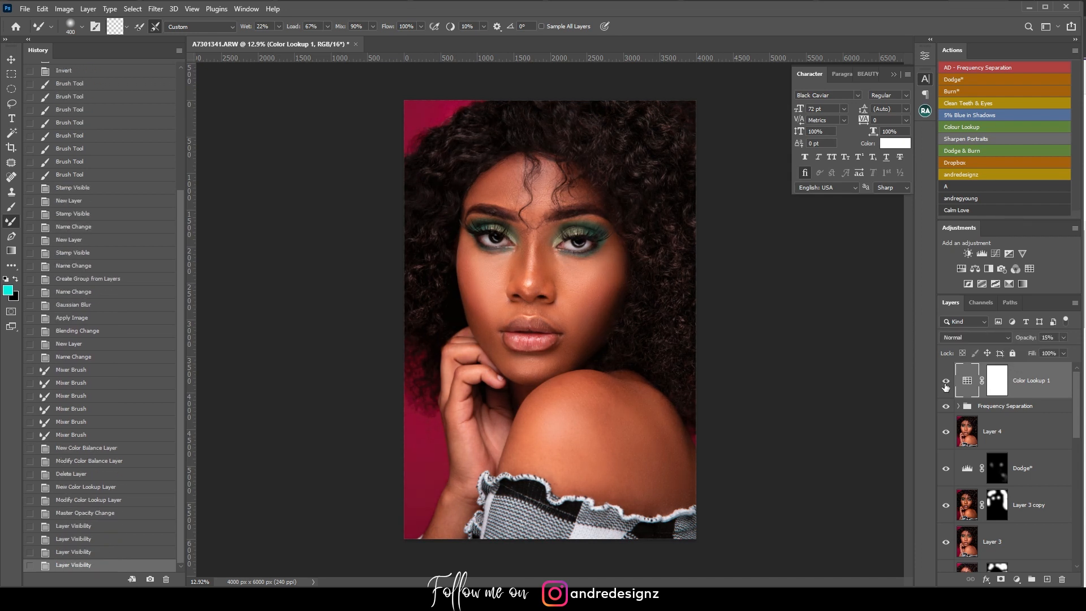
# Step: Try a diagonal green-to-gold gradient on a new layer in Screen mode at low opacity, and delete that layer
pyautogui.click(1046, 580)
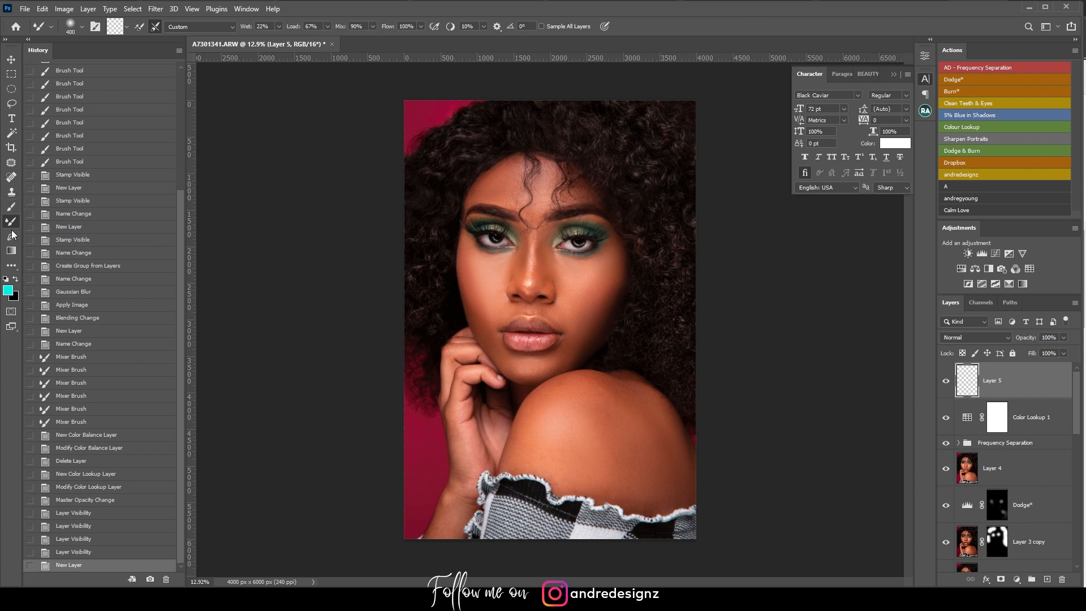
pyautogui.click(11, 251)
pyautogui.moveTo(354, 129); pyautogui.dragTo(738, 437)
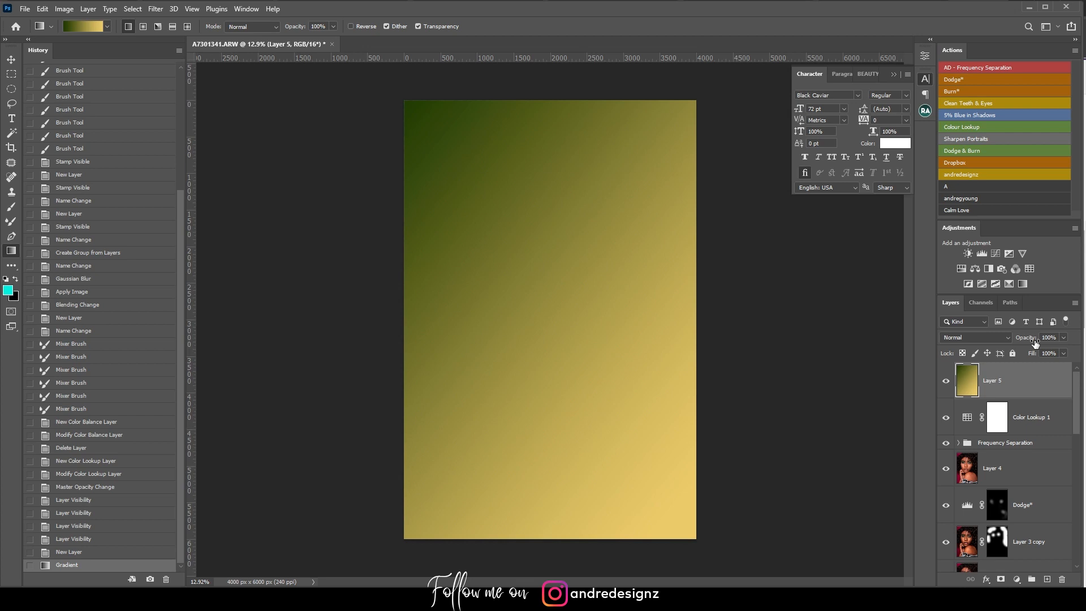
pyautogui.click(990, 337)
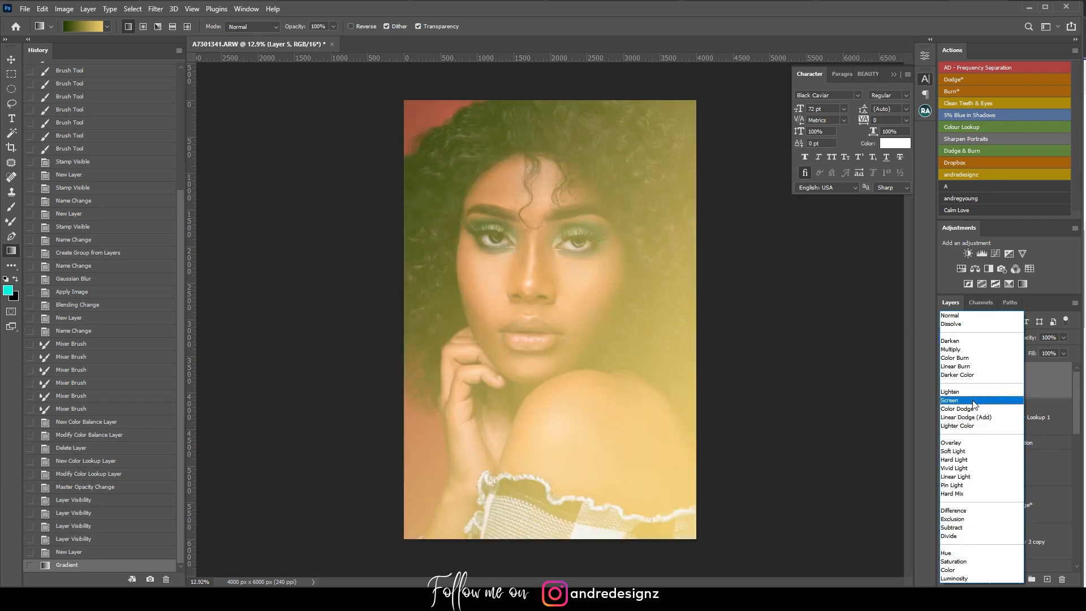
pyautogui.click(973, 401)
pyautogui.click(1064, 337)
pyautogui.click(1013, 351)
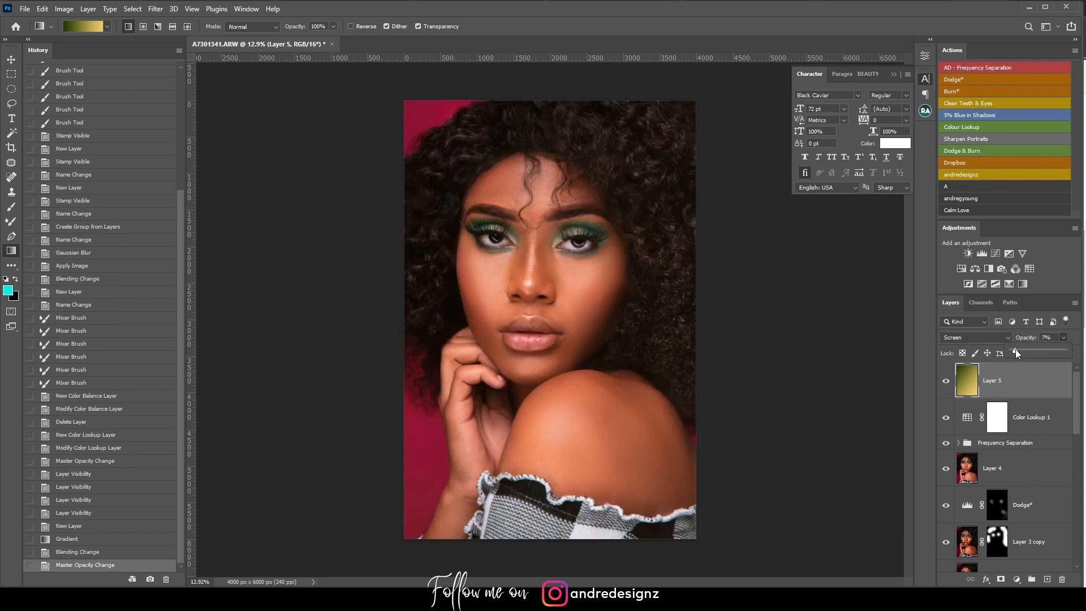
pyautogui.moveTo(1015, 351); pyautogui.dragTo(1017, 352)
pyautogui.press('Delete')
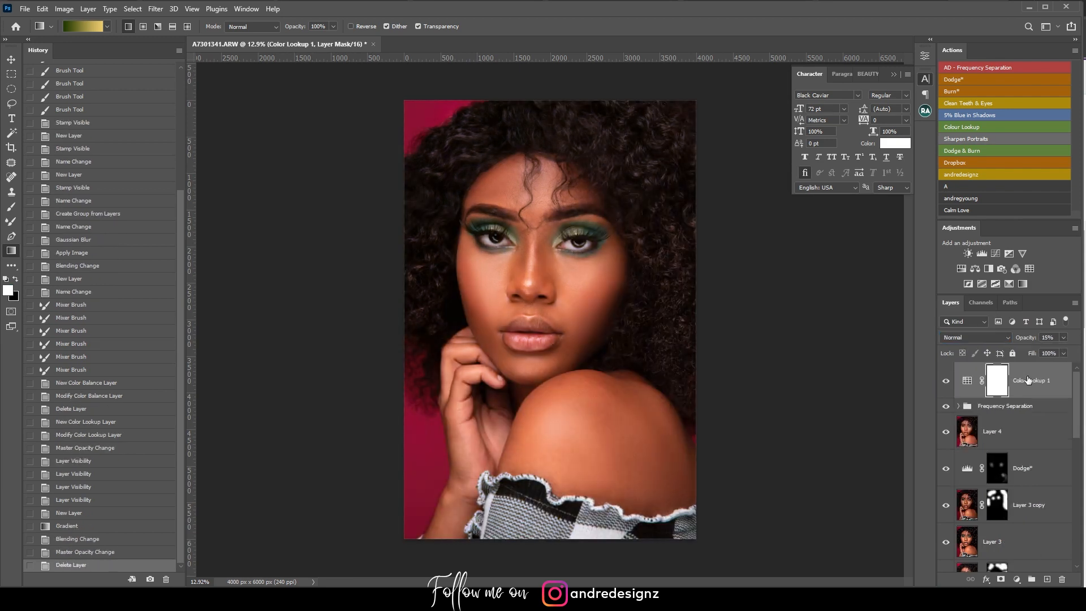
# Step: Compare the portrait with and without the color lookup and stamp all visible layers into a new layer on top
pyautogui.click(967, 380)
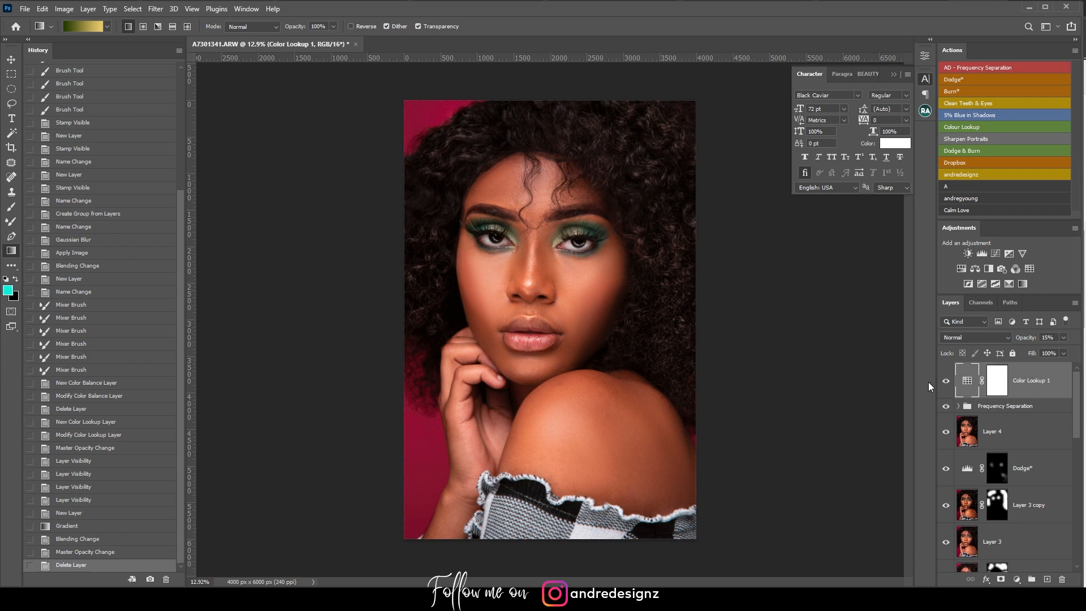
pyautogui.click(945, 382)
pyautogui.click(945, 381)
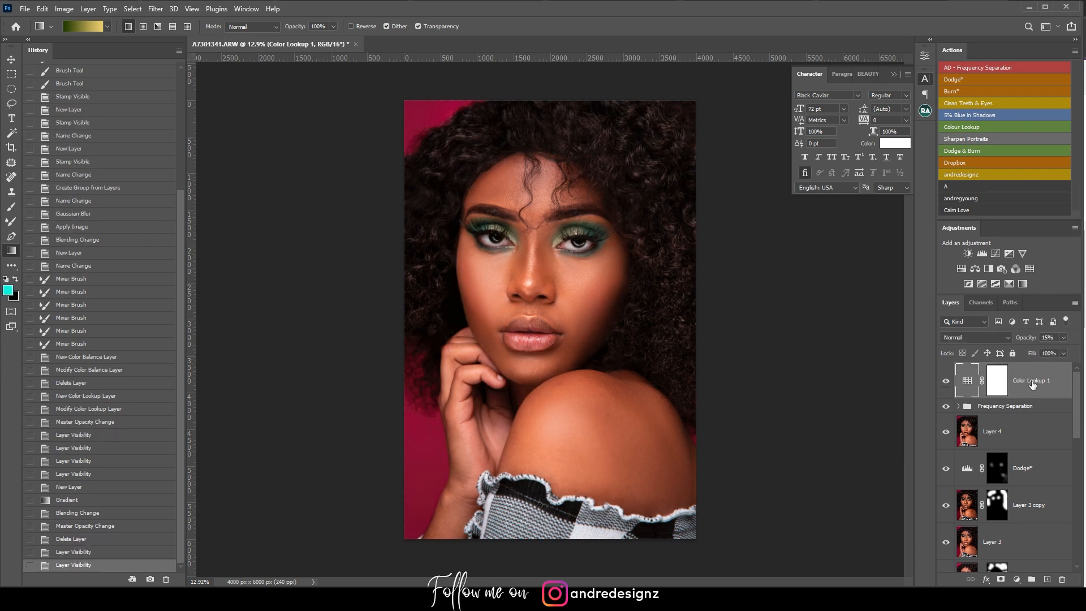
pyautogui.hotkey('ctrl', 'shift', 'alt', 'e')
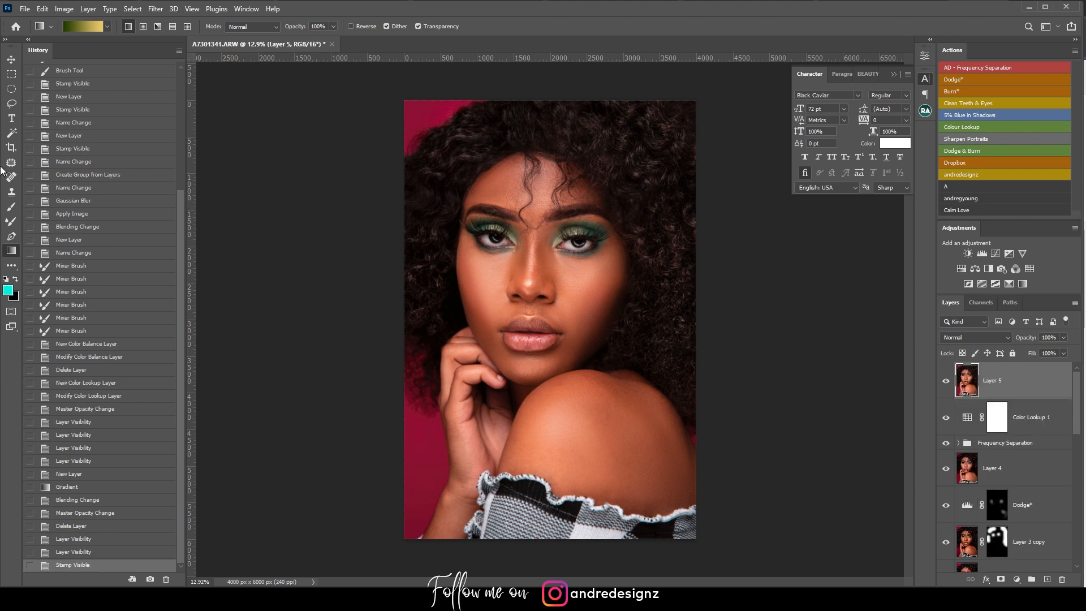
# Step: Try cropping the portrait to a slightly rotated 4:5 frame and revert to the Stamp Visible state
pyautogui.click(11, 148)
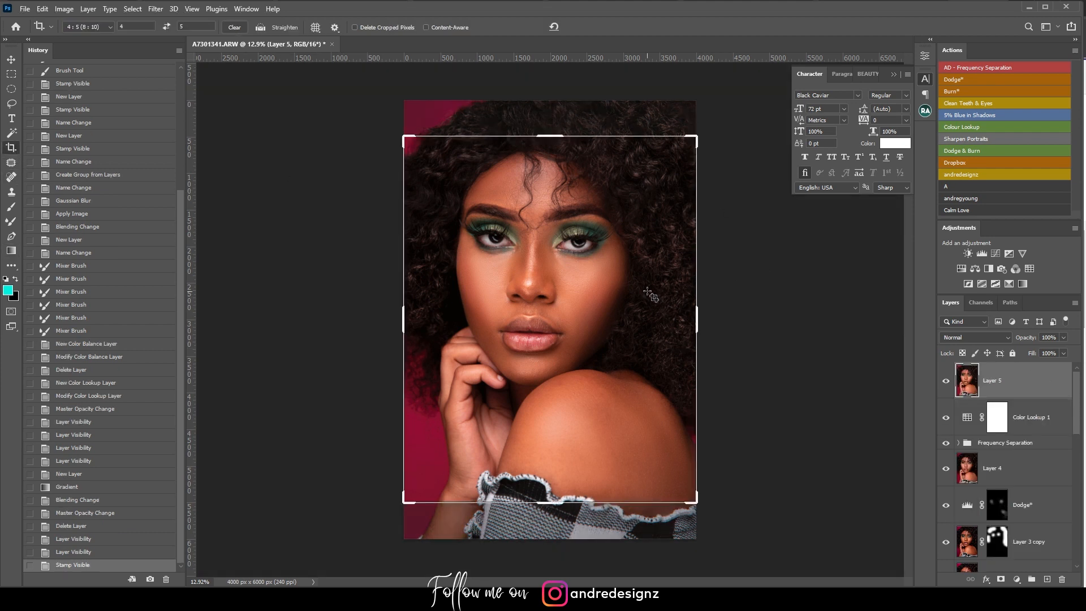
pyautogui.click(639, 262)
pyautogui.moveTo(652, 276); pyautogui.dragTo(651, 284)
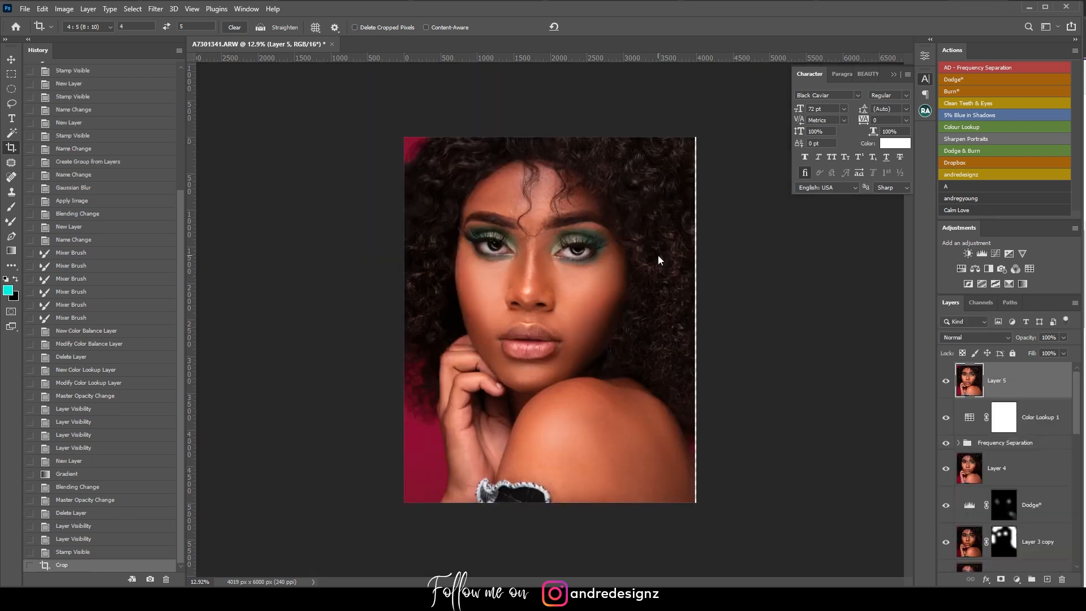
pyautogui.click(610, 265)
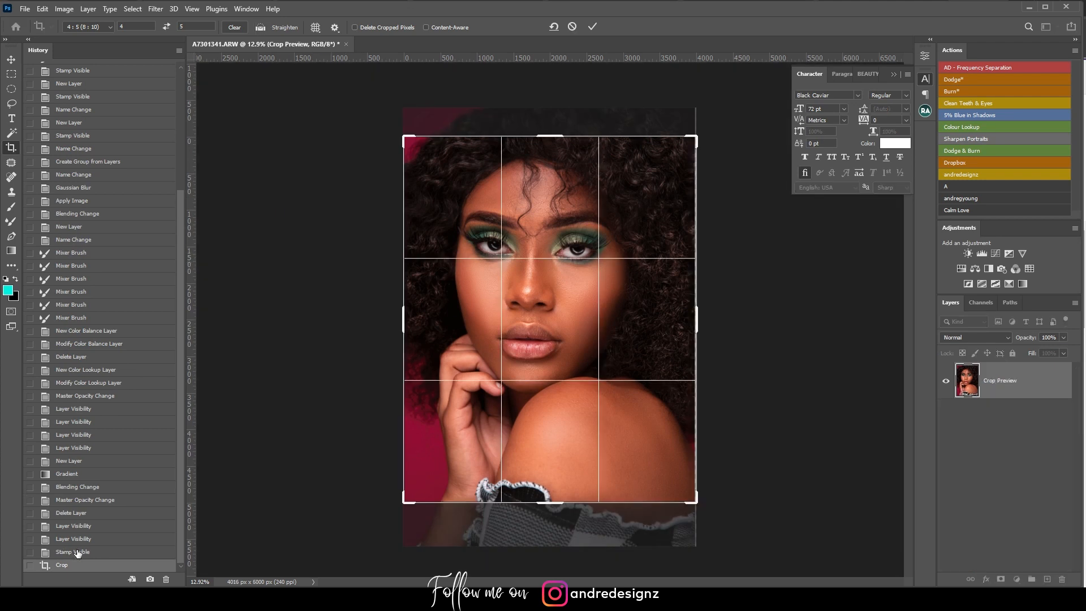
pyautogui.press('Escape')
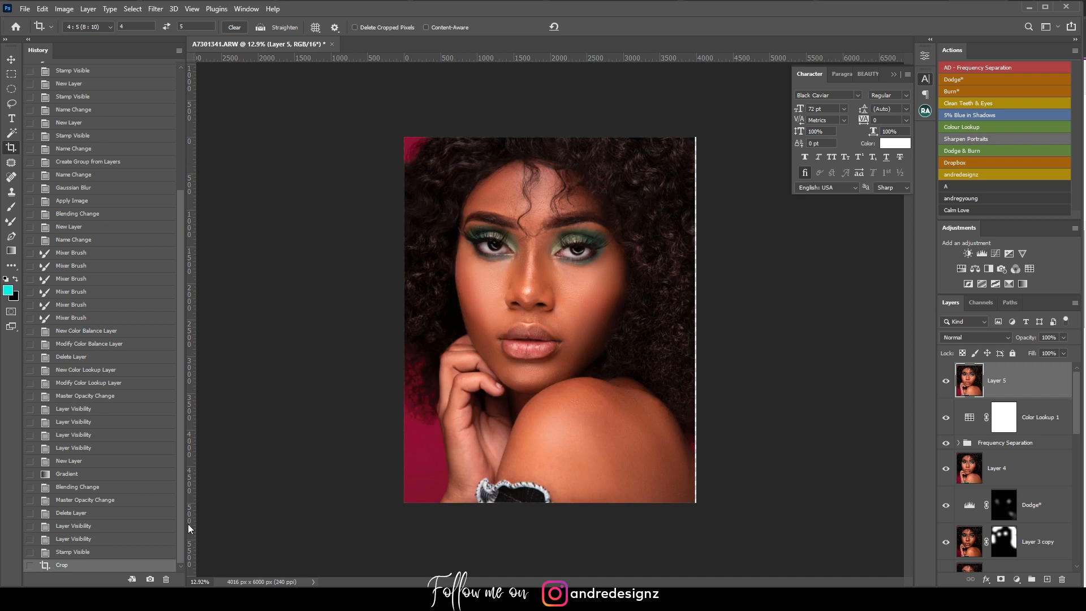
pyautogui.click(44, 550)
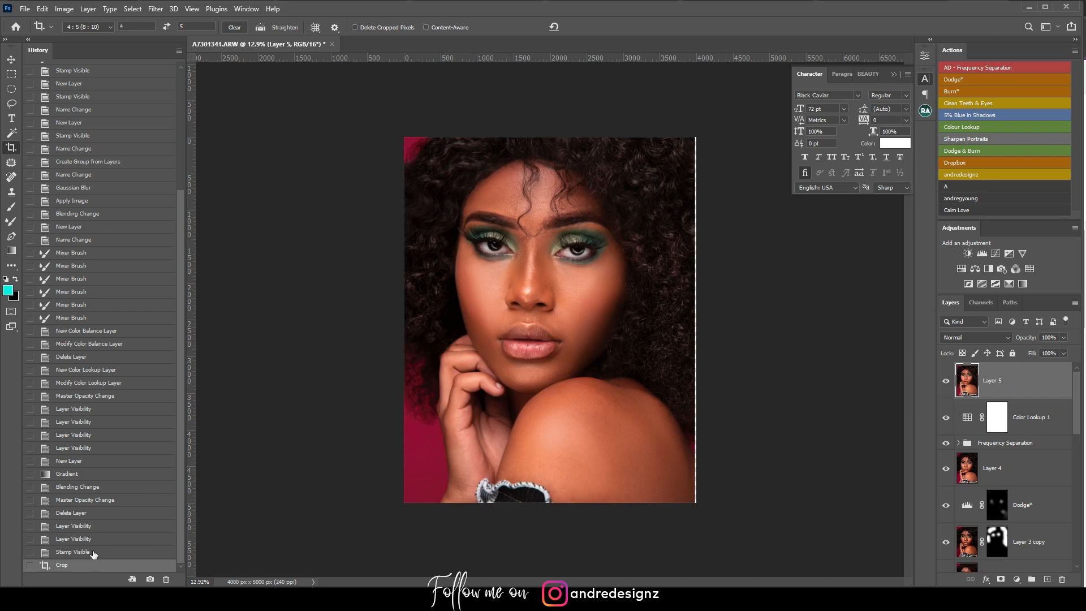
# Step: Crop the portrait to an upright 4:5 frame, trimming the hair above and the checkered top below
pyautogui.click(10, 150)
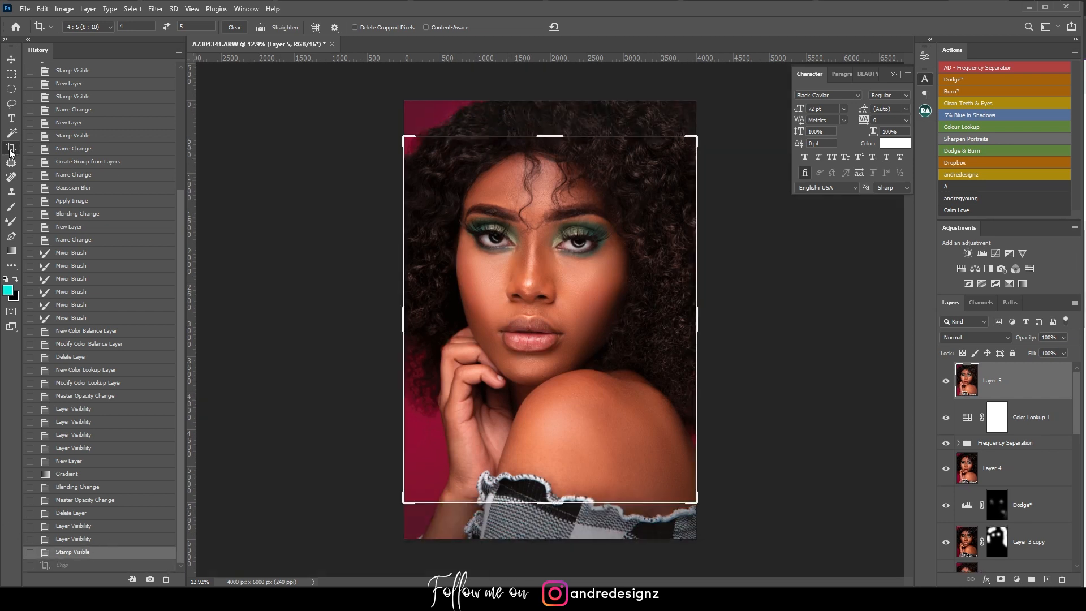
pyautogui.click(624, 311)
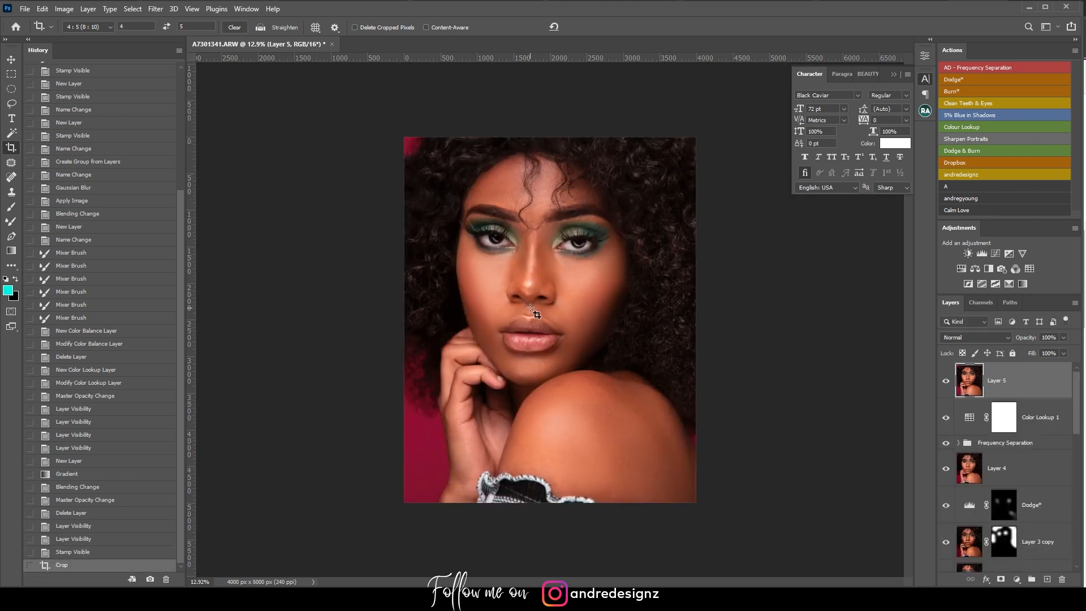
pyautogui.scroll(2, 536, 300)
pyautogui.scroll(1, 536, 299)
pyautogui.scroll(-3, 536, 299)
# Step: Float the document window, duplicate the cropped image, and group both documents in one window
pyautogui.moveTo(276, 47); pyautogui.dragTo(370, 82)
pyautogui.rightClick(370, 81)
pyautogui.click(391, 88)
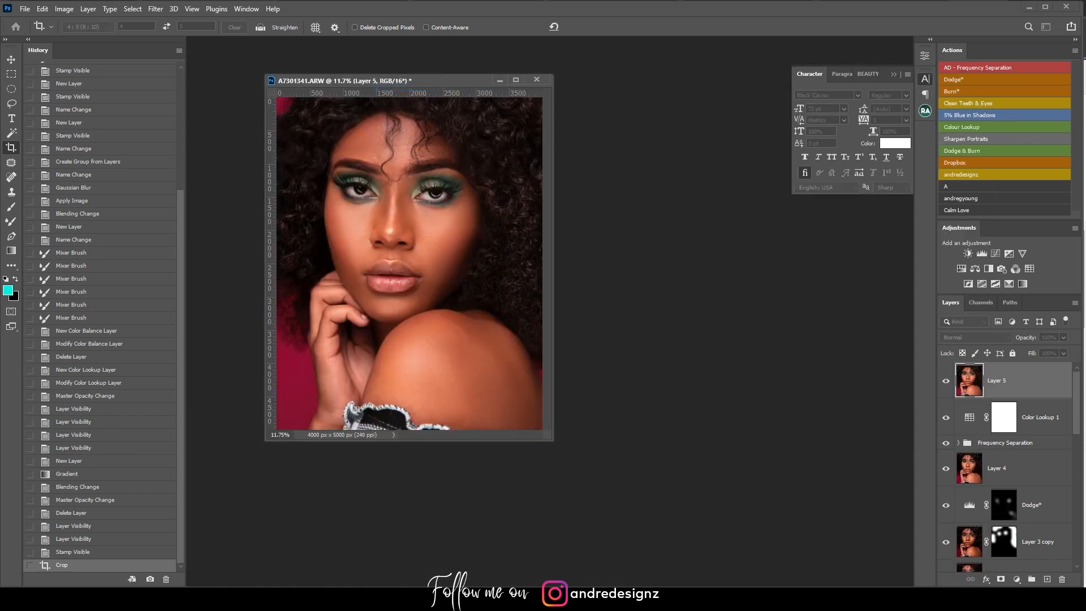
pyautogui.click(657, 187)
pyautogui.moveTo(500, 83); pyautogui.dragTo(534, 43)
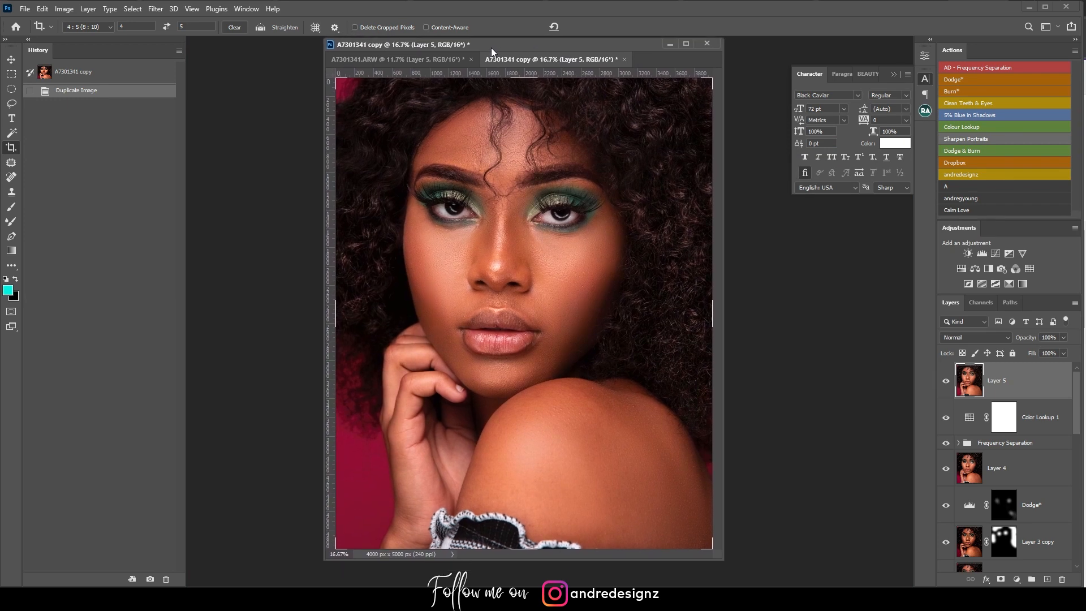
# Step: Arrange the duplicate and the original document side by side in a 2-up Vertical layout
pyautogui.doubleClick(491, 48)
pyautogui.doubleClick(584, 8)
pyautogui.click(155, 9)
pyautogui.moveTo(246, 8)
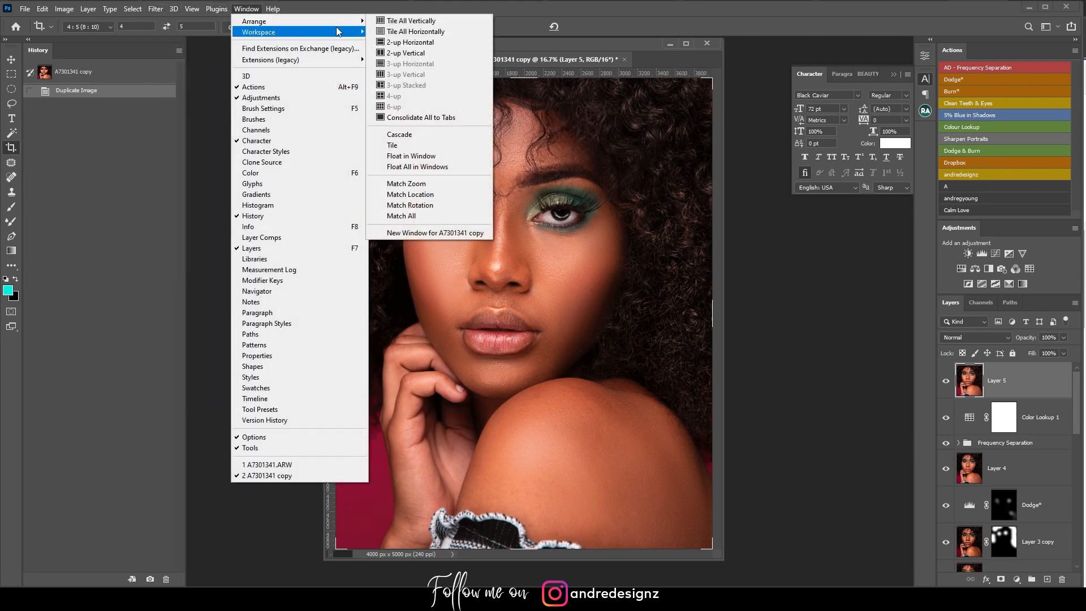
pyautogui.click(425, 54)
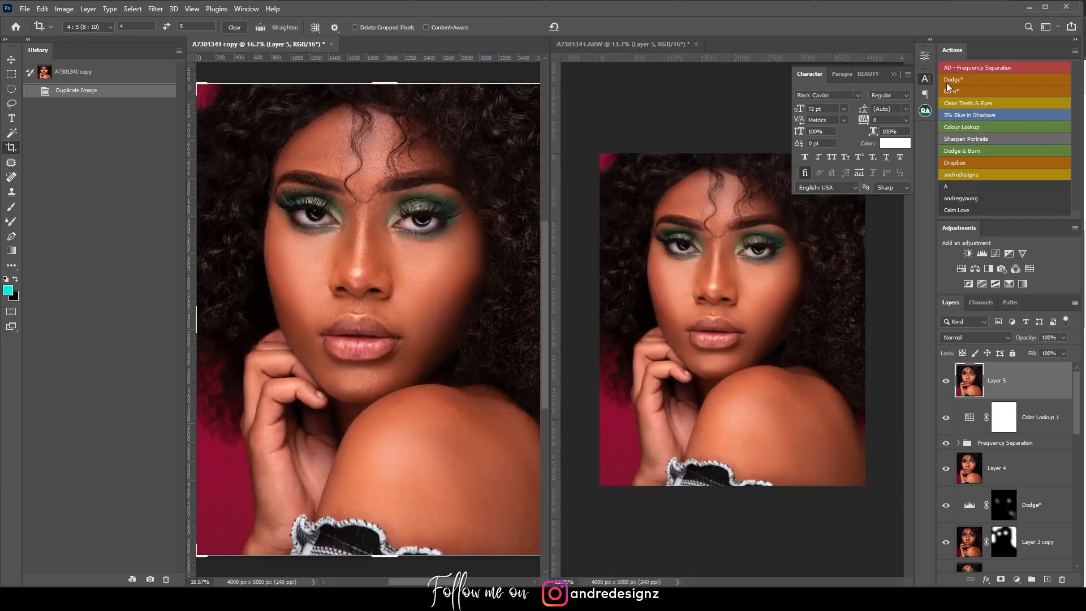
# Step: Collapse the character settings and zoom both documents so the portraits fill their side-by-side views at a similar size
pyautogui.click(895, 74)
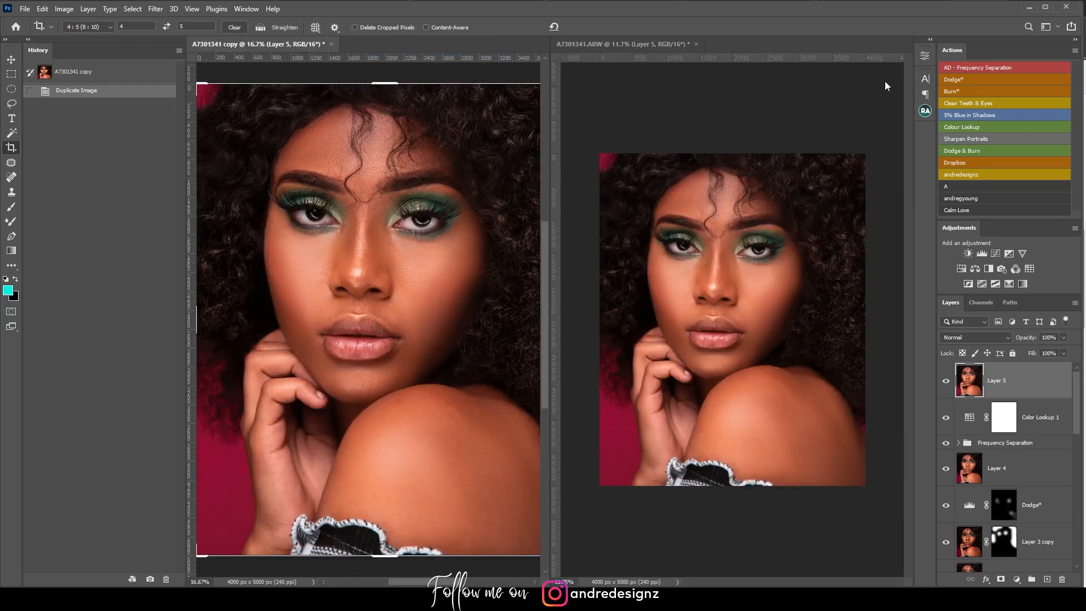
pyautogui.click(679, 249)
pyautogui.scroll(3, 678, 249)
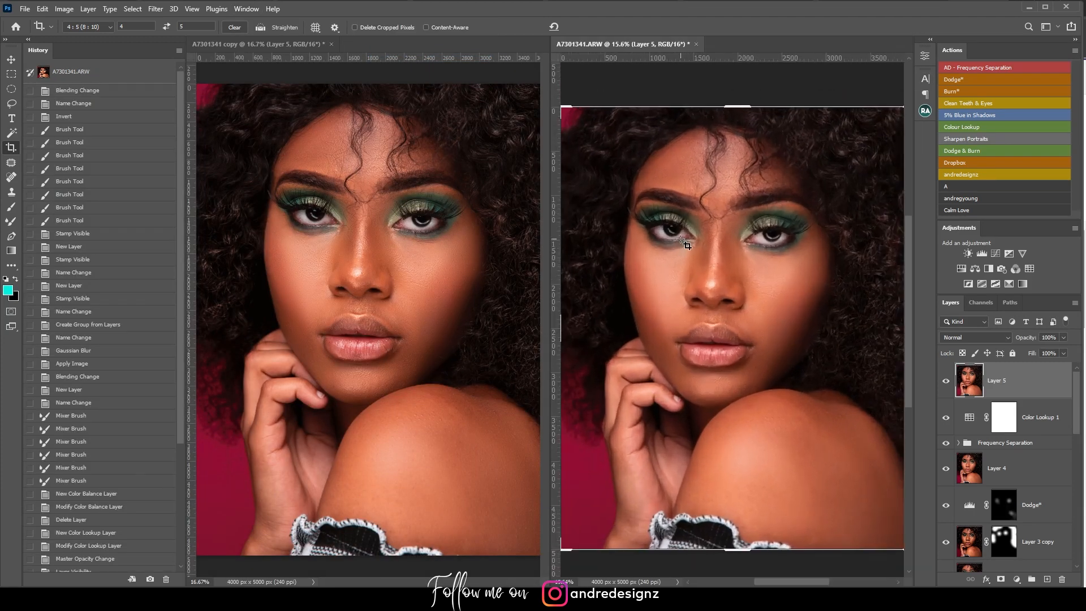
pyautogui.click(336, 228)
pyautogui.scroll(-1, 336, 228)
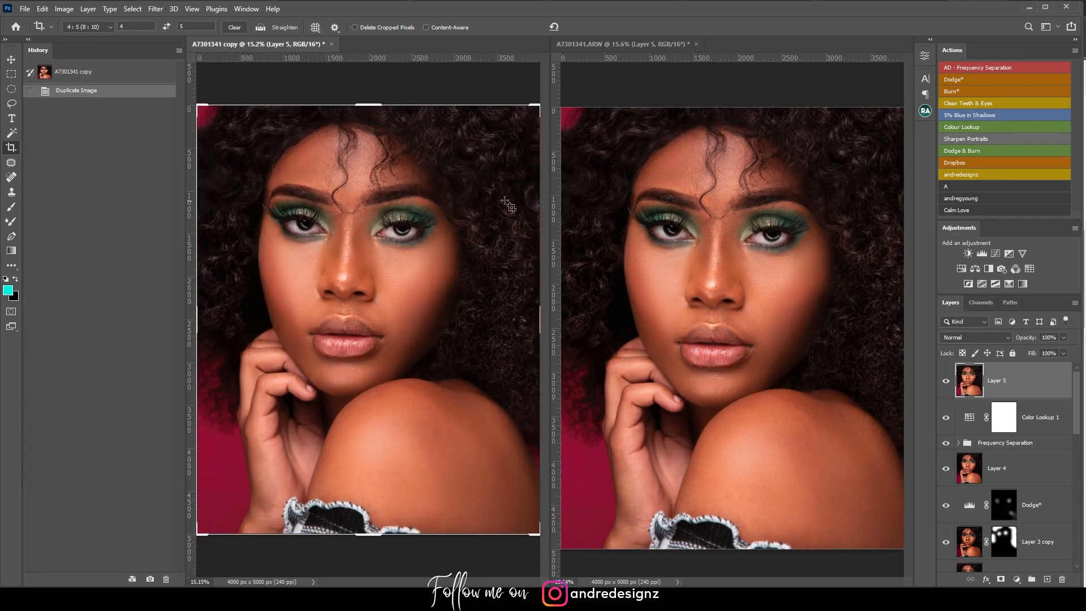
pyautogui.click(705, 181)
pyautogui.scroll(-1, 706, 180)
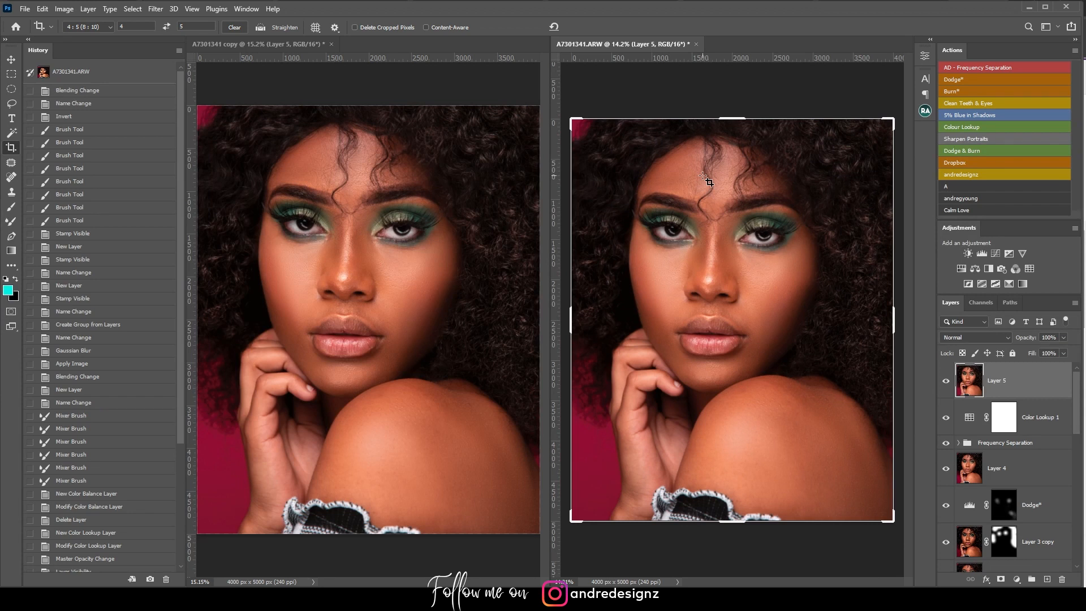
pyautogui.scroll(1, 707, 180)
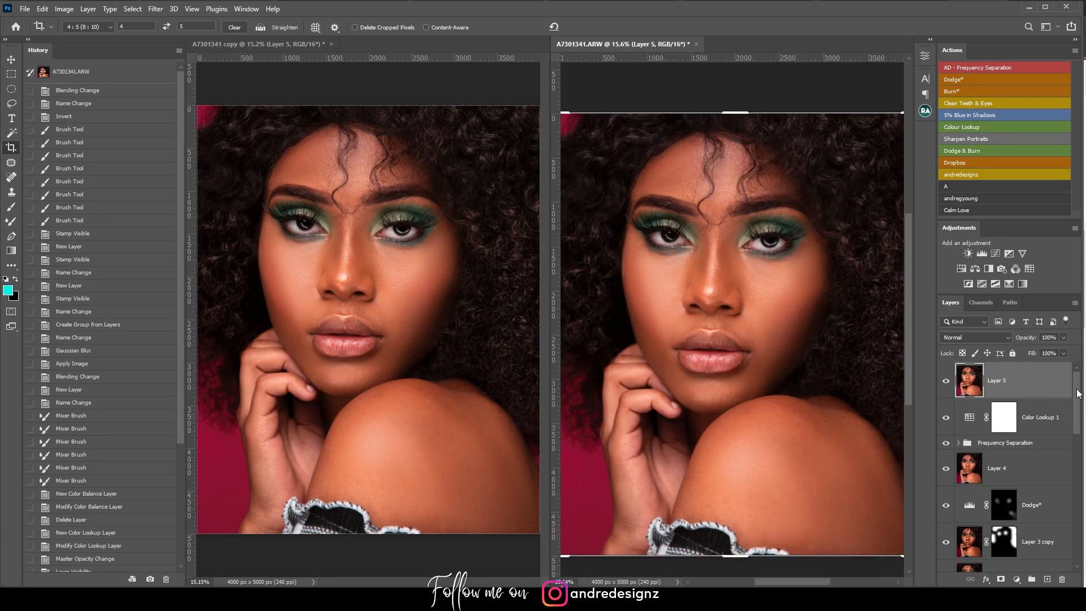
pyautogui.moveTo(1078, 393); pyautogui.dragTo(1081, 569)
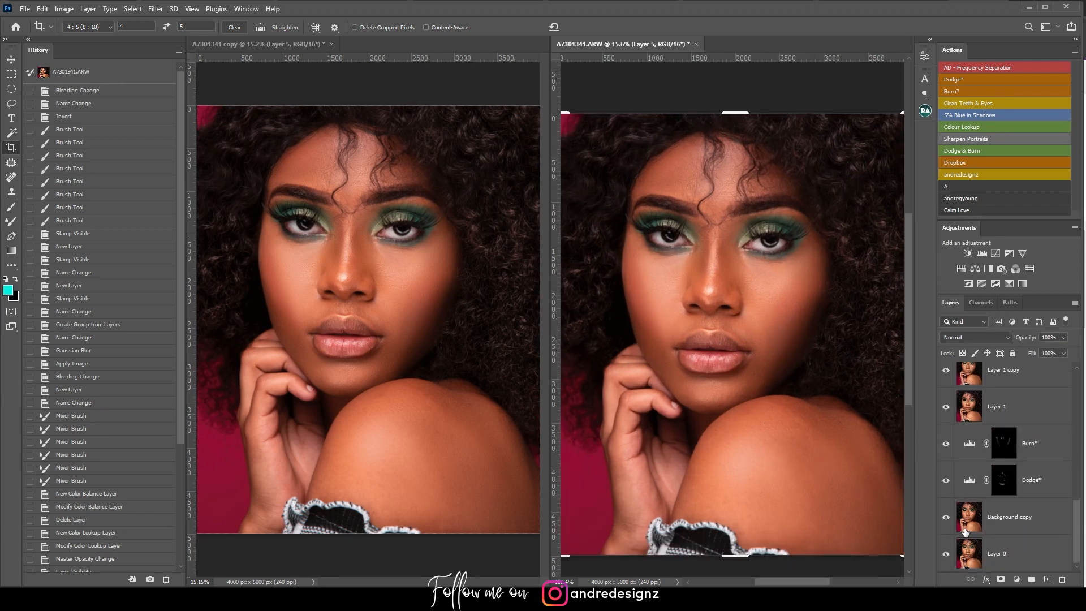
pyautogui.keyDown('alt'); pyautogui.click(946, 555); pyautogui.keyUp('alt')
pyautogui.keyDown('alt'); pyautogui.click(946, 555); pyautogui.keyUp('alt')
# Step: In the duplicate document, hide every layer except Layer 0 and switch to the Move tool to remove the crop frame
pyautogui.hotkey('ctrl', 'Tab')
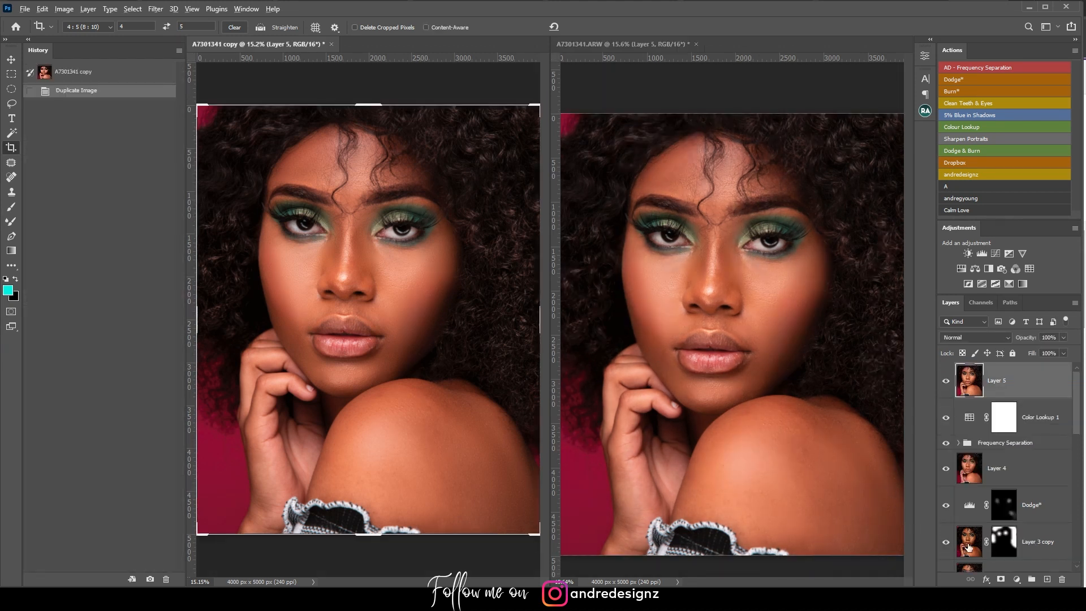
pyautogui.scroll(-5, 969, 546)
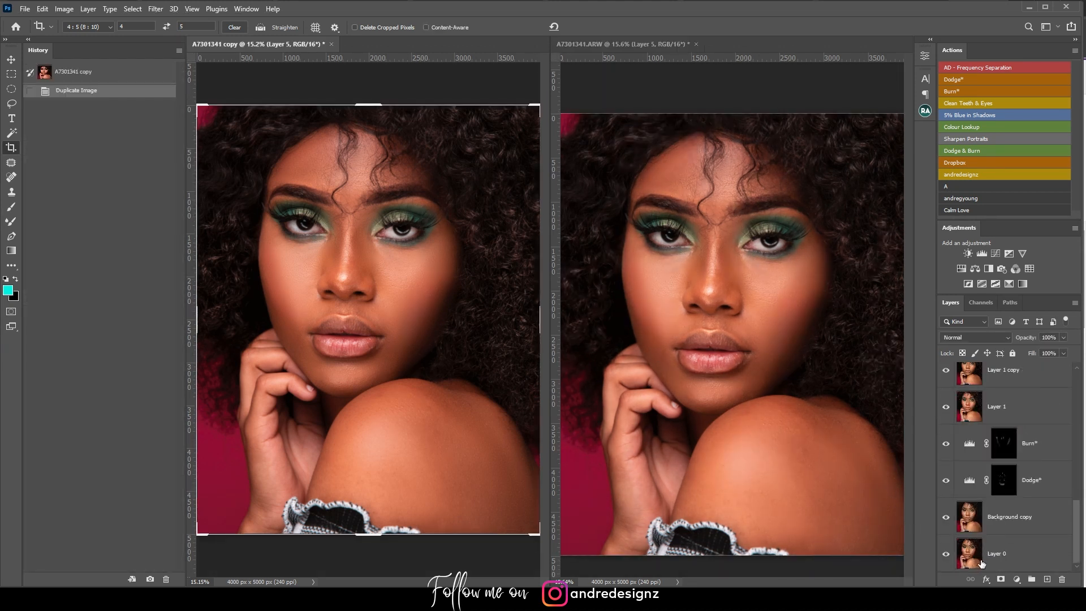
pyautogui.keyDown('alt'); pyautogui.click(946, 554); pyautogui.keyUp('alt')
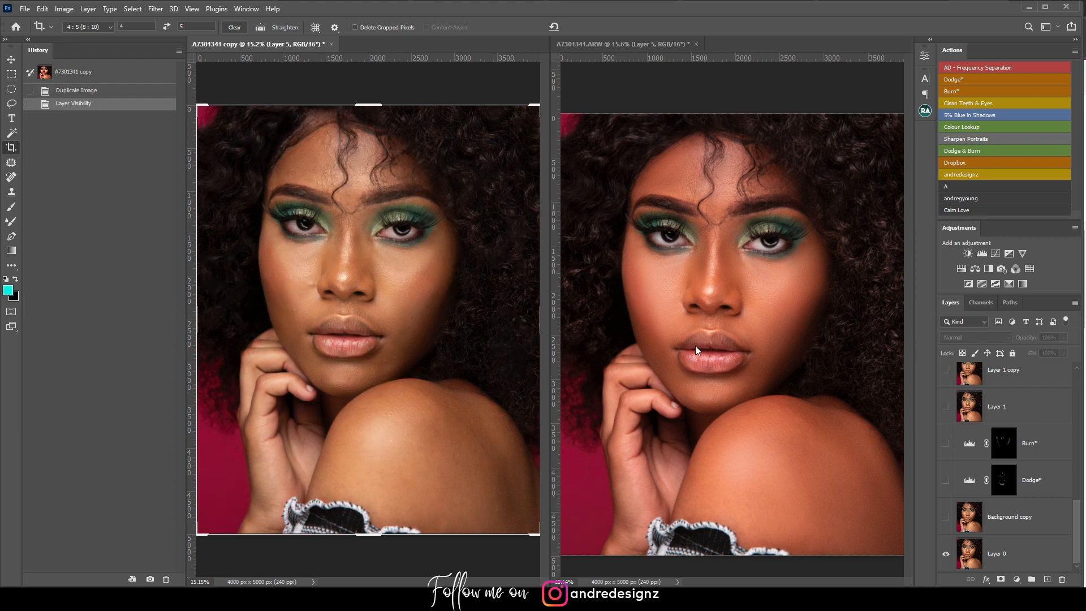
pyautogui.click(17, 63)
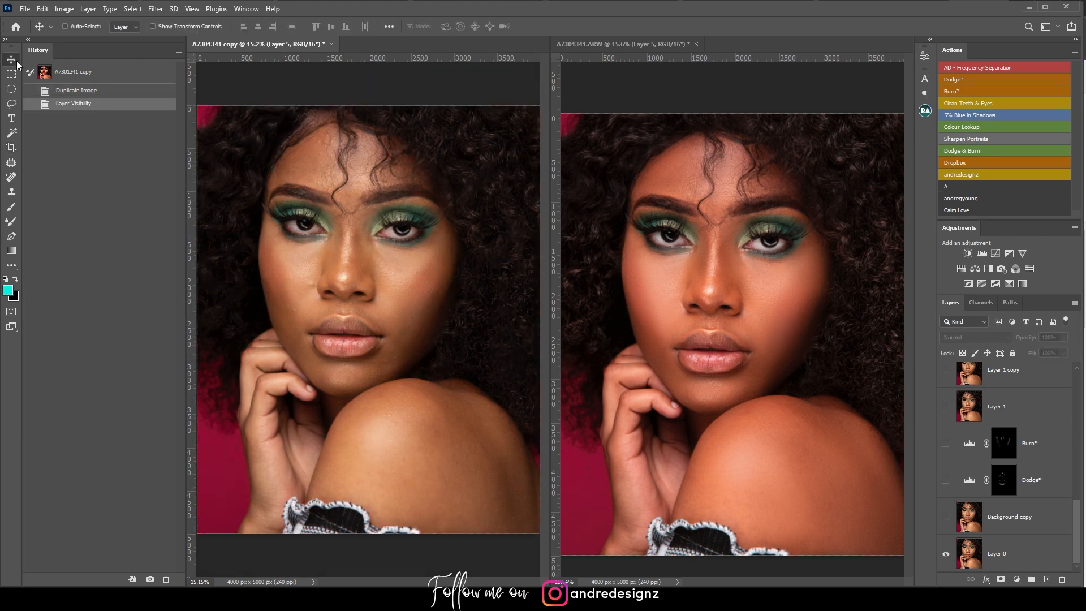
# Step: Examine the retouched portrait's skin and lip detail up close, and compare the whole image with the unretouched duplicate
pyautogui.click(745, 247)
pyautogui.scroll(-1, 745, 246)
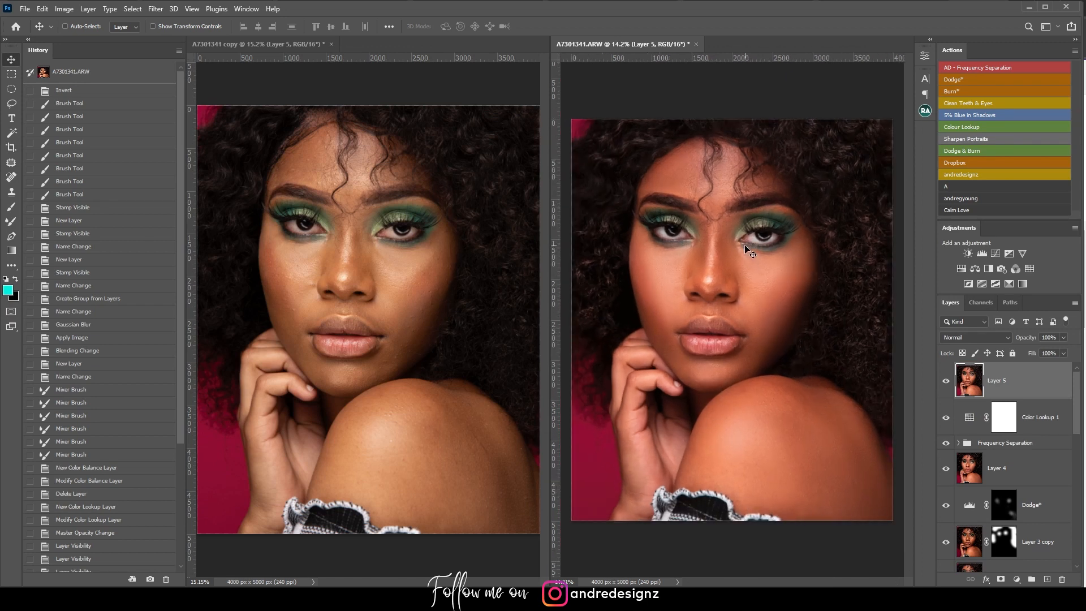
pyautogui.scroll(15, 743, 365)
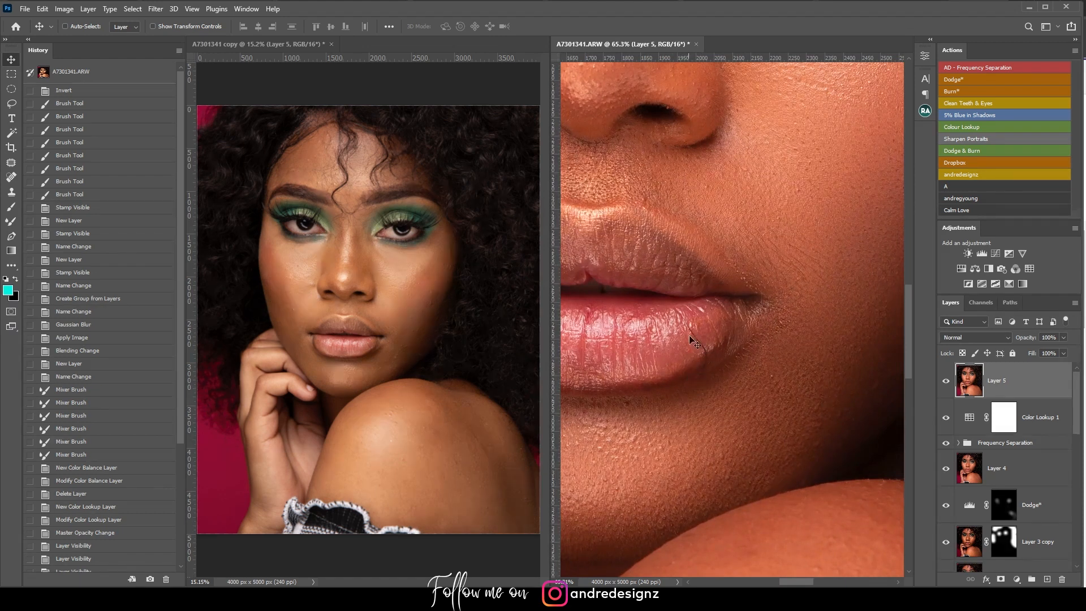
pyautogui.scroll(-1, 686, 355)
pyautogui.scroll(-7, 681, 352)
pyautogui.scroll(4, 599, 338)
pyautogui.scroll(-3, 655, 320)
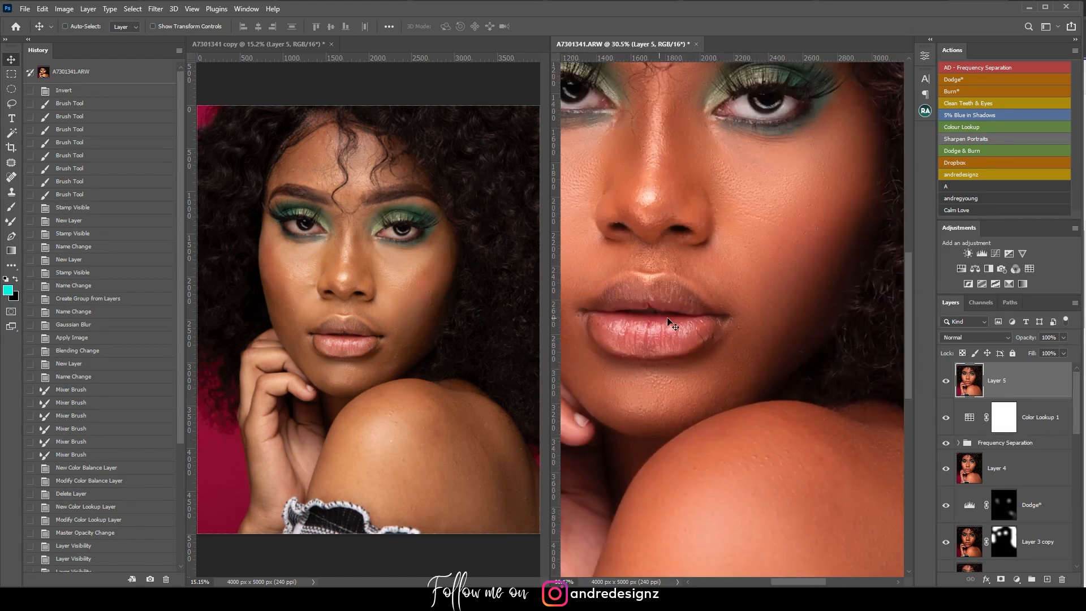
pyautogui.scroll(-3, 645, 280)
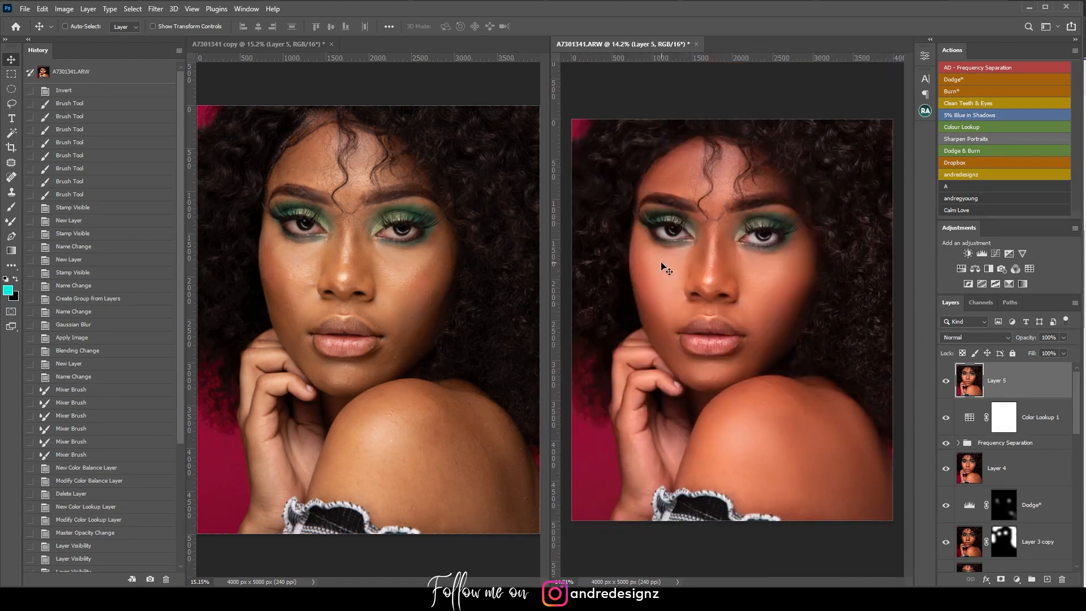